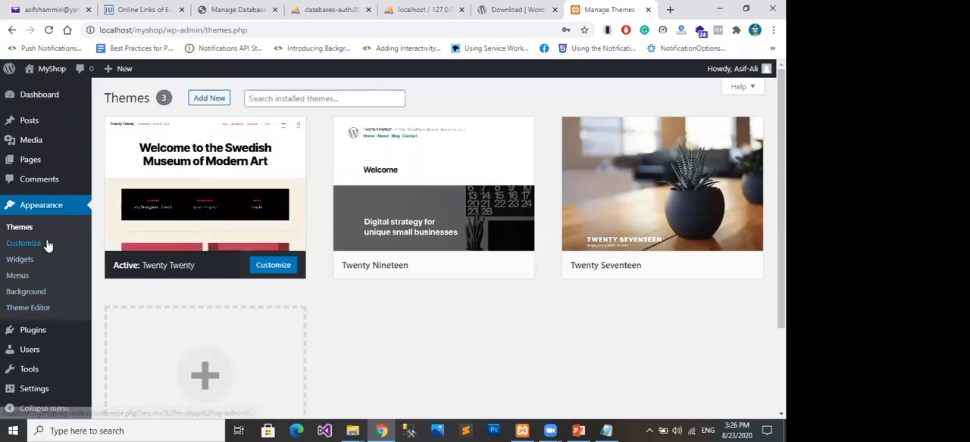
Go to the plugin installer to add a new plugin to the site
scroll(46, 245, down, 1)
click(35, 276)
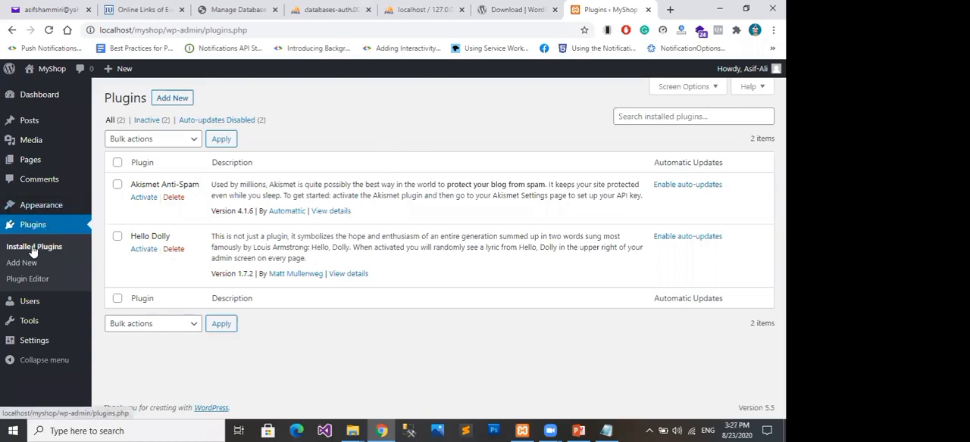
click(173, 99)
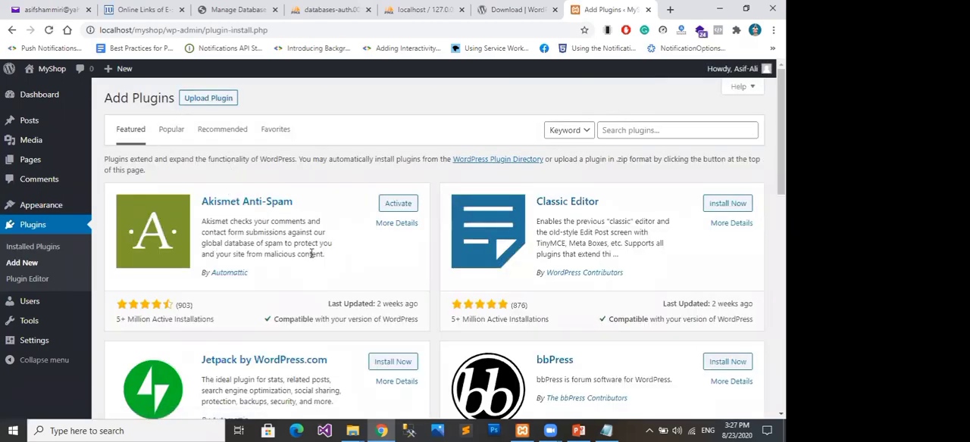
Search the plugin directory for woocommerce
scroll(309, 255, down, 3)
scroll(311, 255, up, 3)
scroll(311, 254, down, 3)
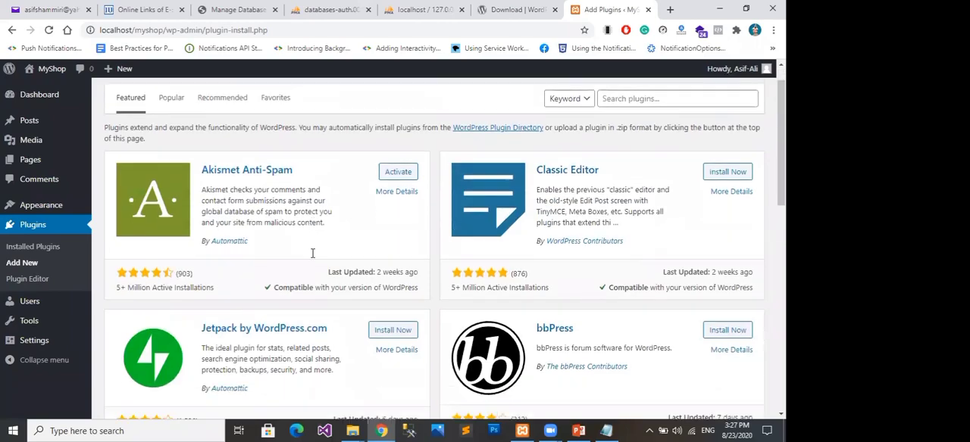
scroll(310, 254, up, 3)
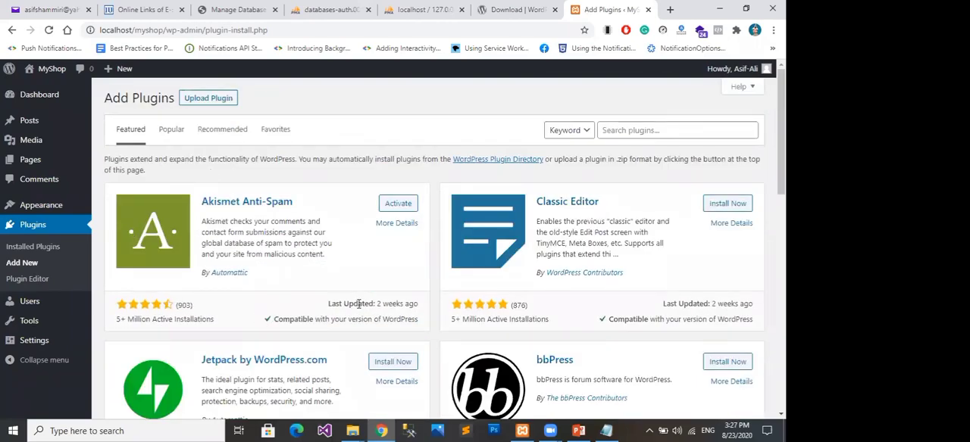
click(619, 132)
text(w)
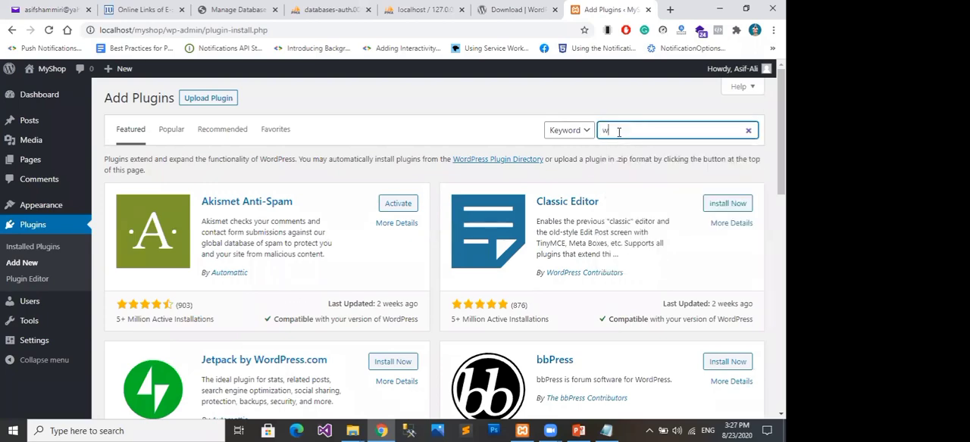
text(ooco)
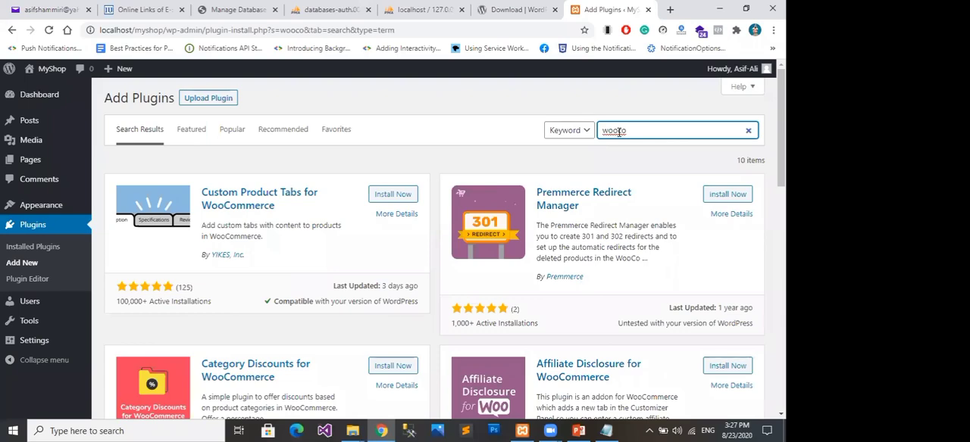
text(nnerce)
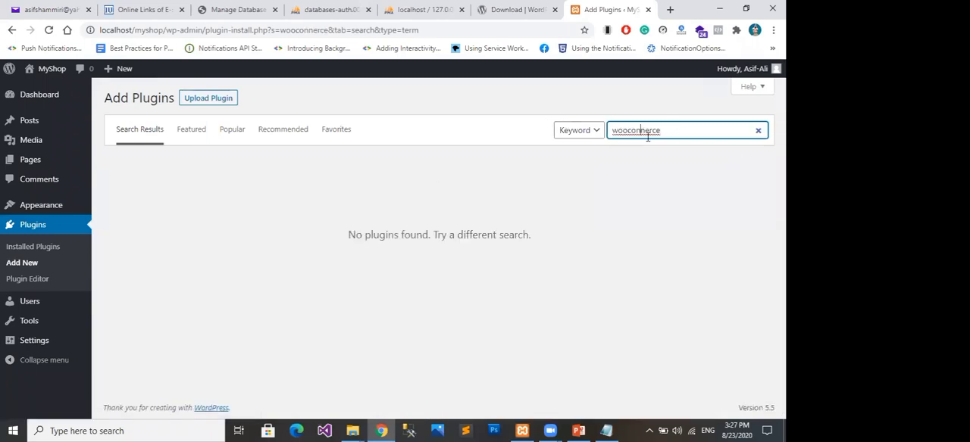
click(645, 131)
key(BackSpace)
key(BackSpace)
text(mm)
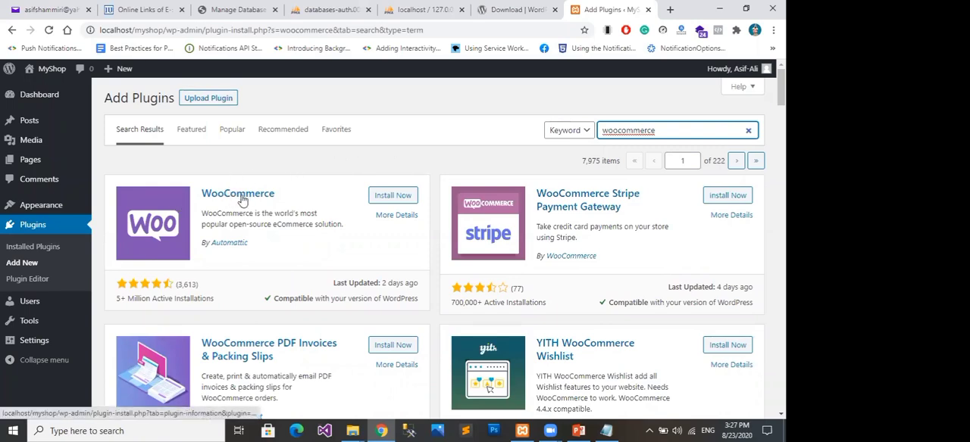
Open the WooCommerce plugin details and read through its description
click(396, 218)
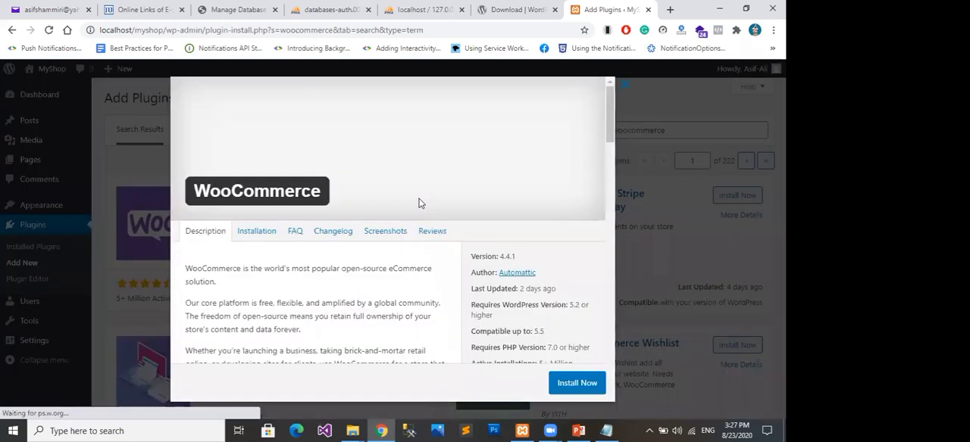
scroll(422, 245, down, 5)
scroll(423, 246, down, 6)
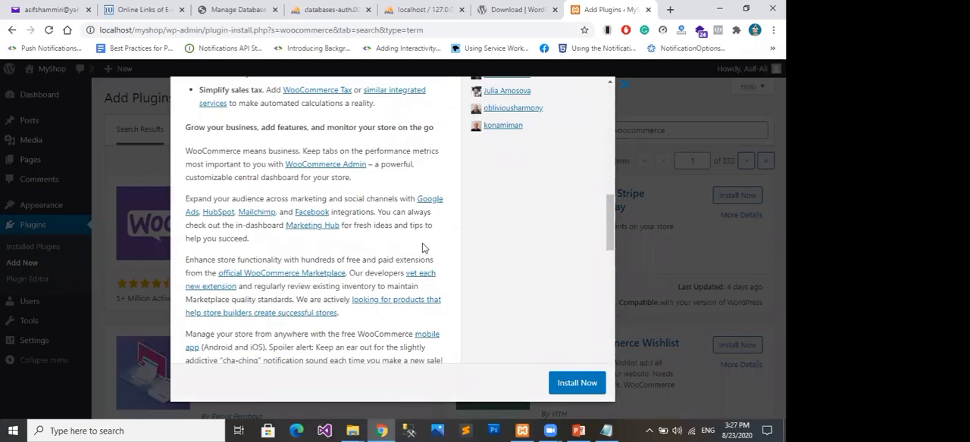
scroll(423, 247, down, 10)
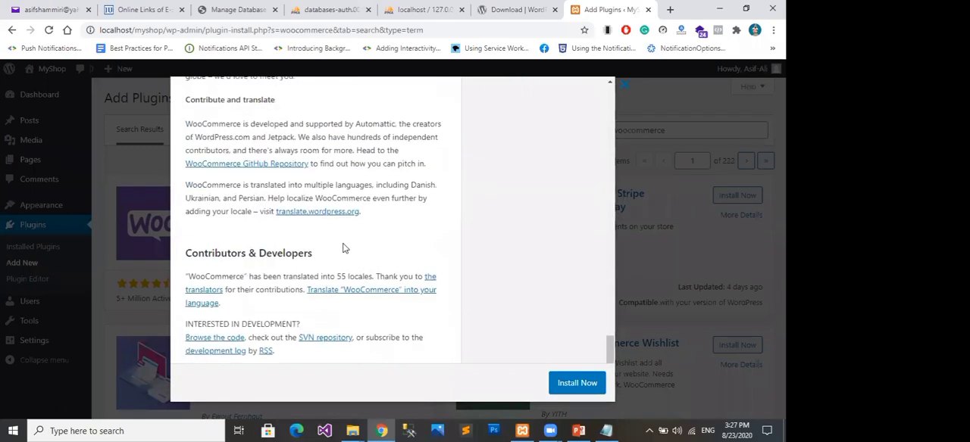
scroll(343, 247, up, 20)
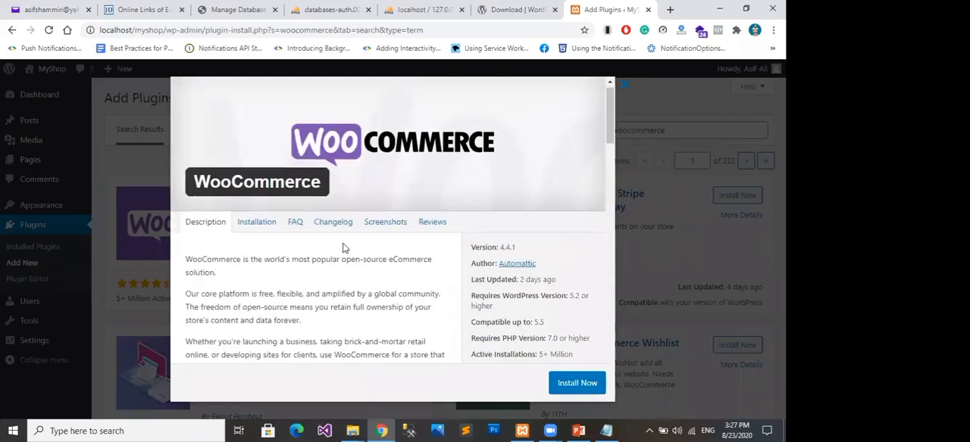
scroll(342, 247, down, 3)
scroll(342, 247, up, 3)
scroll(343, 248, down, 5)
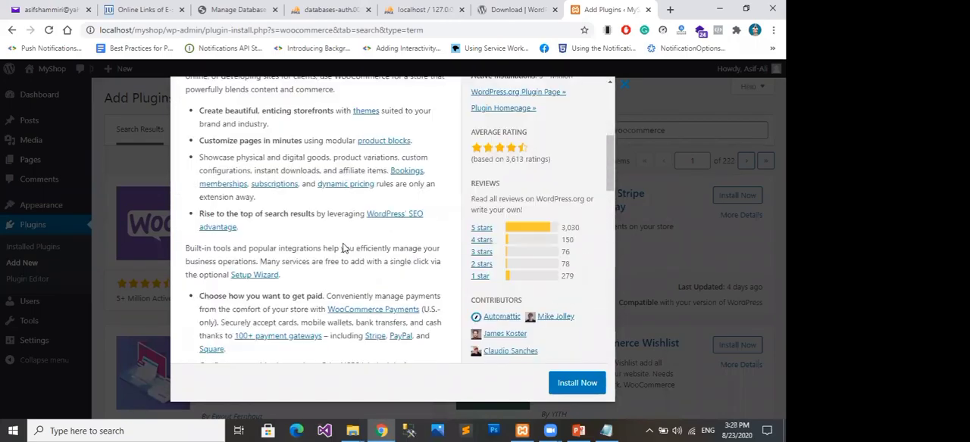
scroll(342, 248, down, 8)
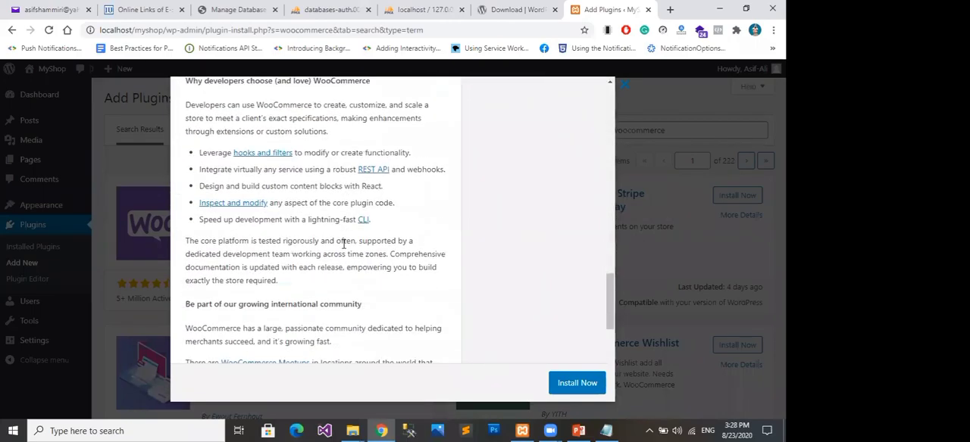
scroll(343, 244, down, 2)
scroll(360, 208, down, 3)
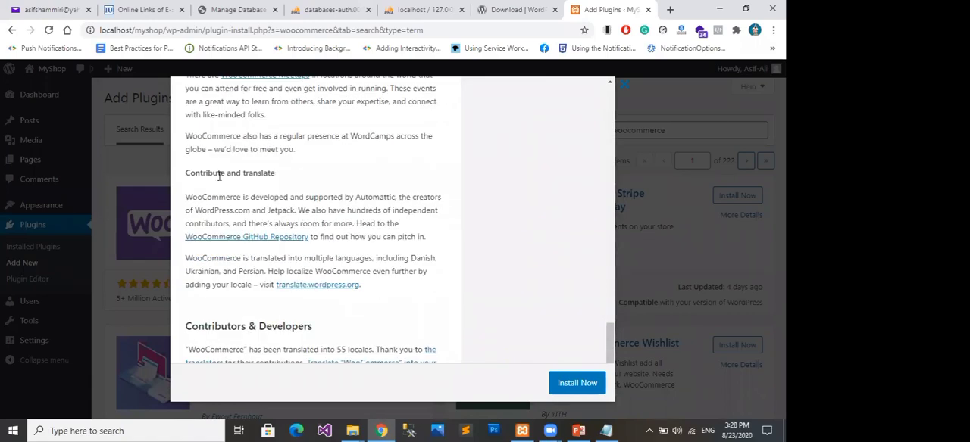
double_click(204, 184)
scroll(297, 258, down, 1)
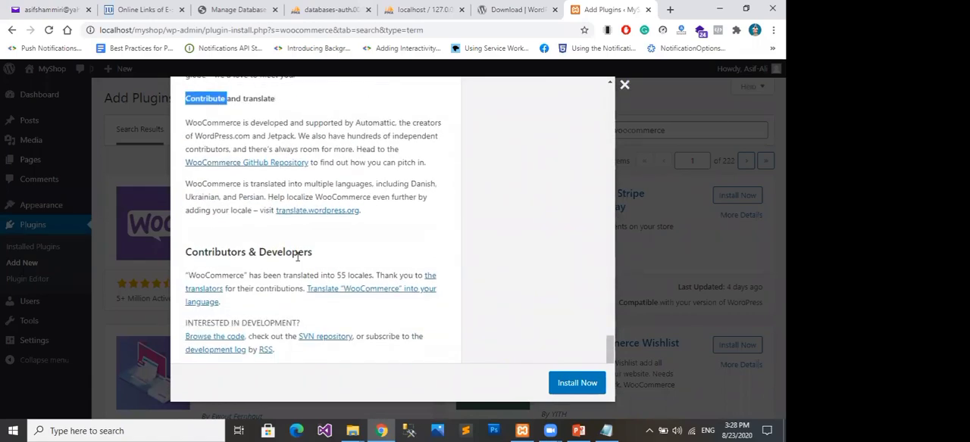
scroll(297, 258, up, 15)
scroll(297, 257, up, 5)
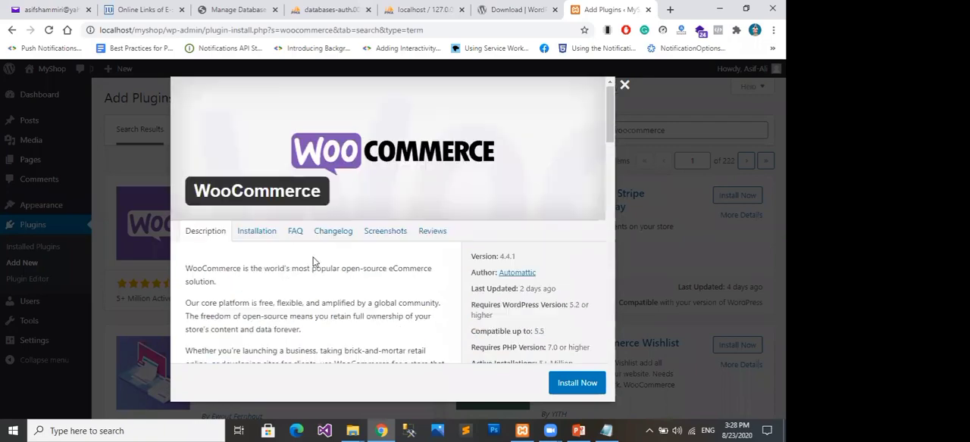
Review the minimum requirements in WooCommerce's installation information
click(258, 231)
scroll(294, 279, down, 2)
scroll(294, 278, down, 1)
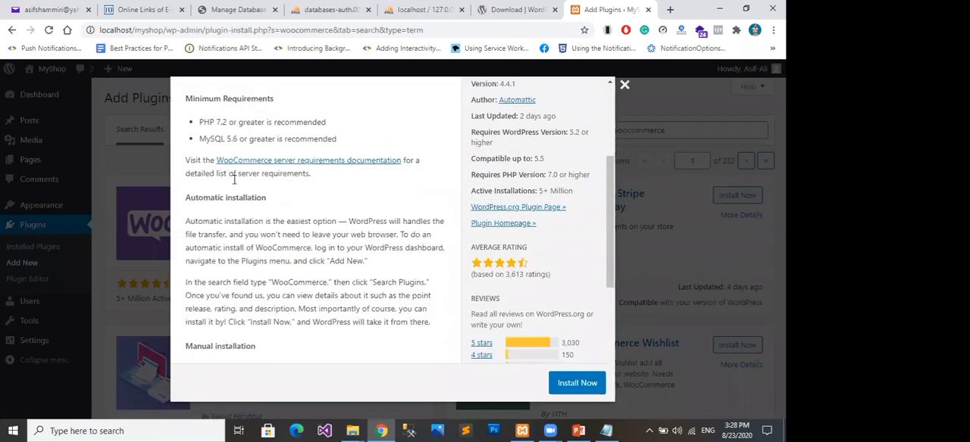
drag(200, 121, 297, 122)
drag(206, 139, 338, 141)
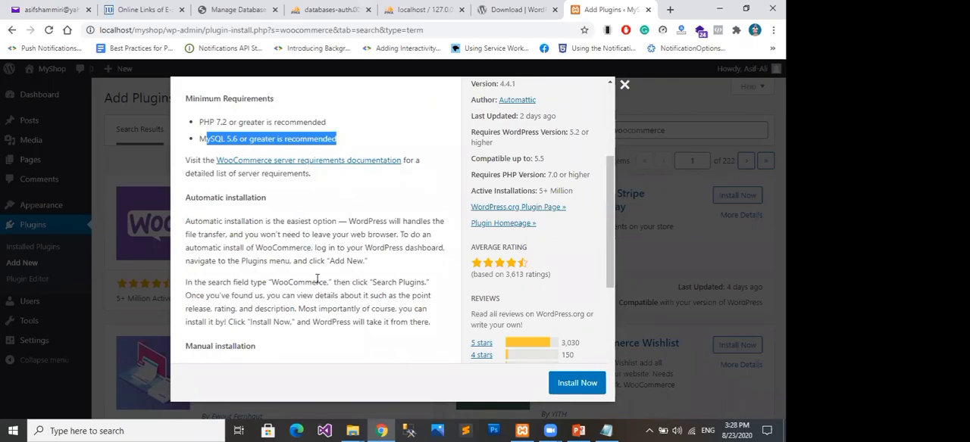
scroll(317, 280, down, 1)
scroll(317, 281, up, 1)
click(225, 139)
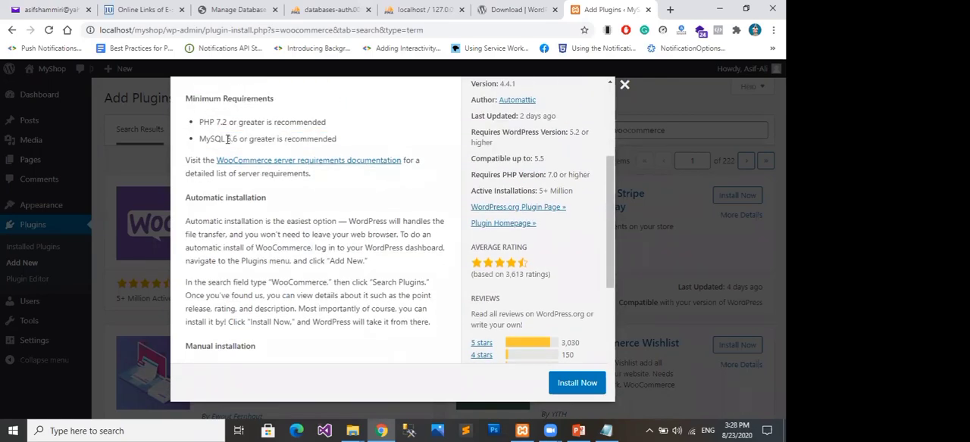
drag(226, 139, 248, 140)
scroll(312, 274, up, 3)
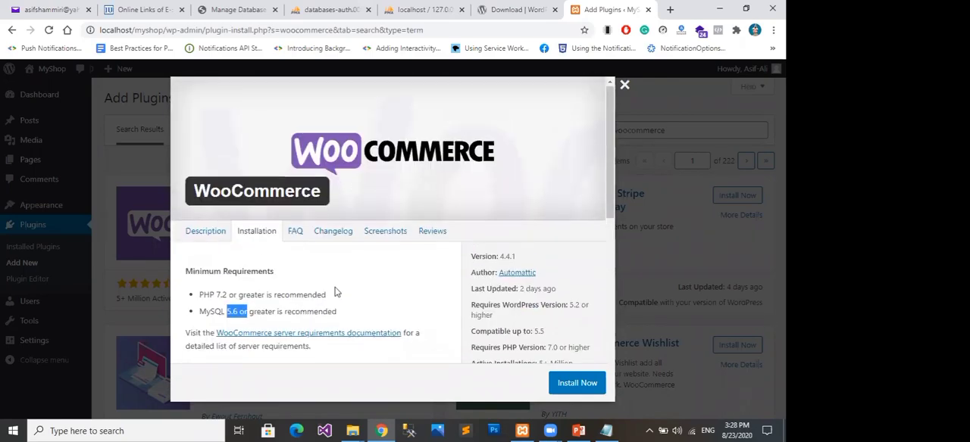
scroll(336, 293, down, 10)
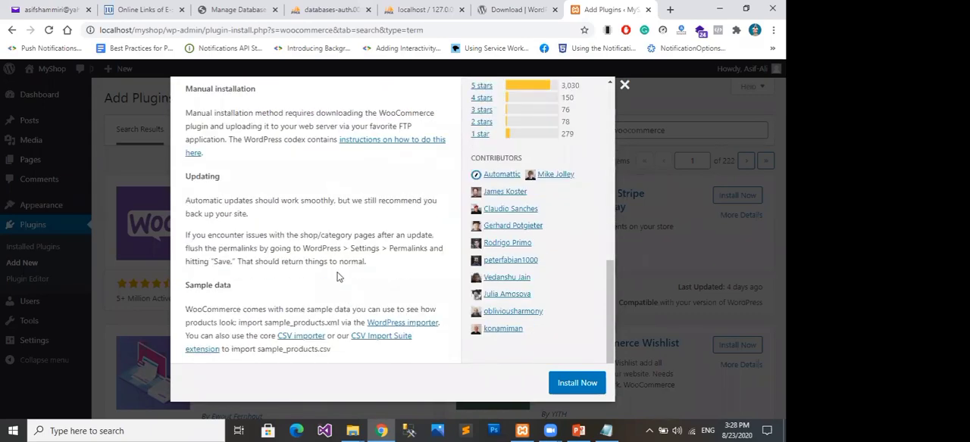
scroll(338, 276, up, 10)
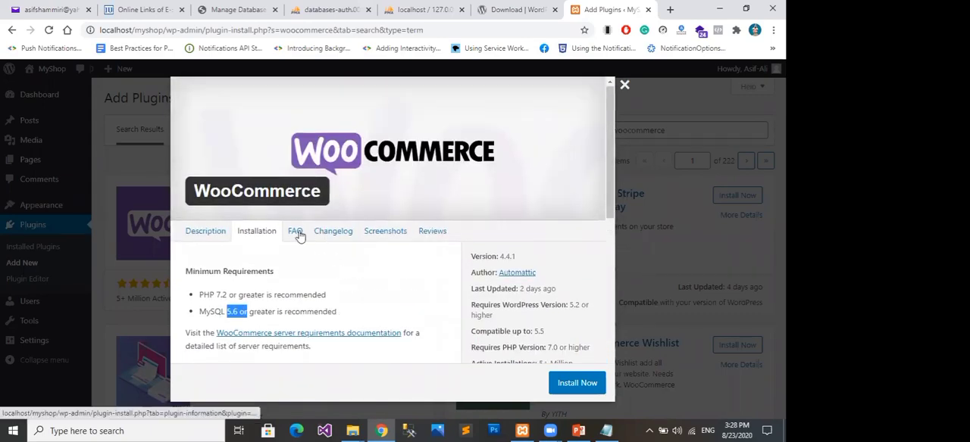
Install WooCommerce and accept the new setup experience
click(579, 385)
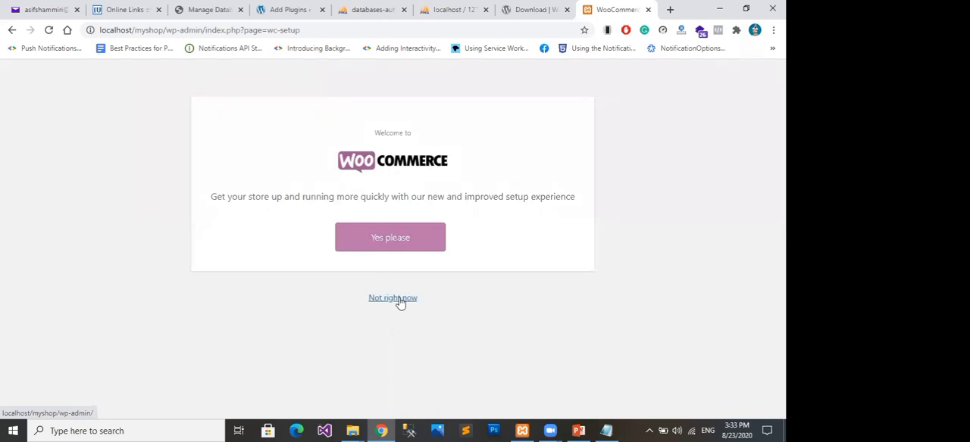
click(384, 244)
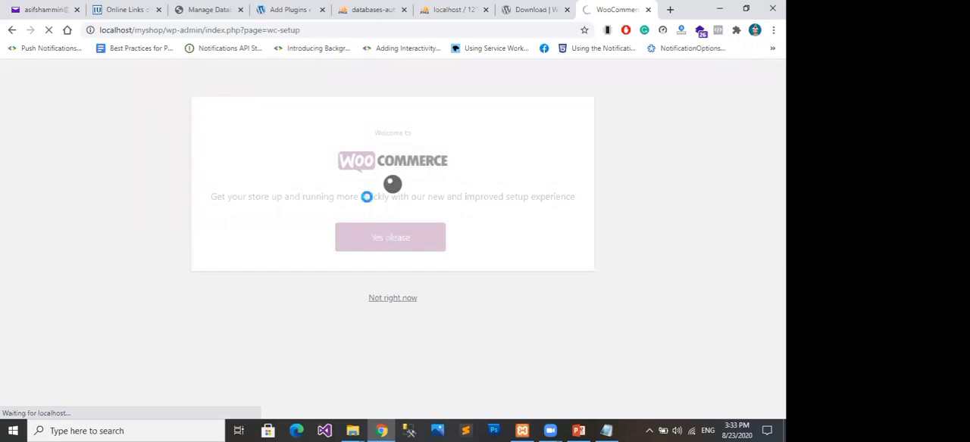
Check the hosted site's Add Plugins page in another tab
click(287, 9)
scroll(320, 251, down, 3)
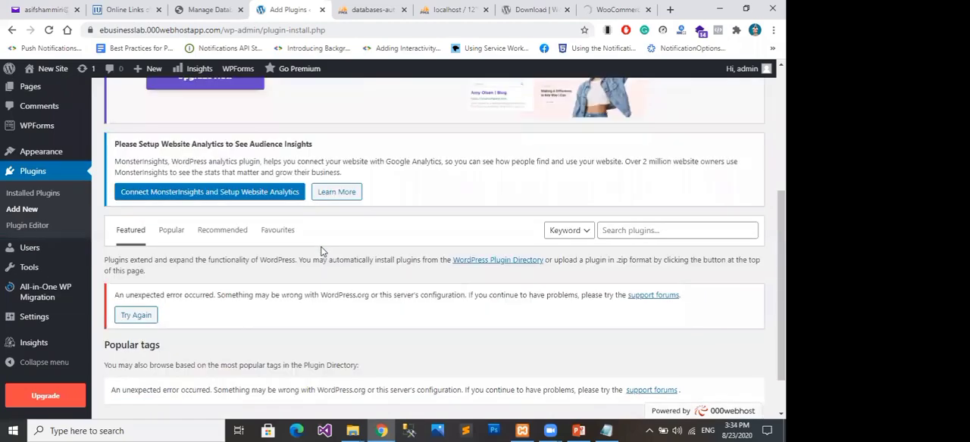
scroll(320, 251, down, 1)
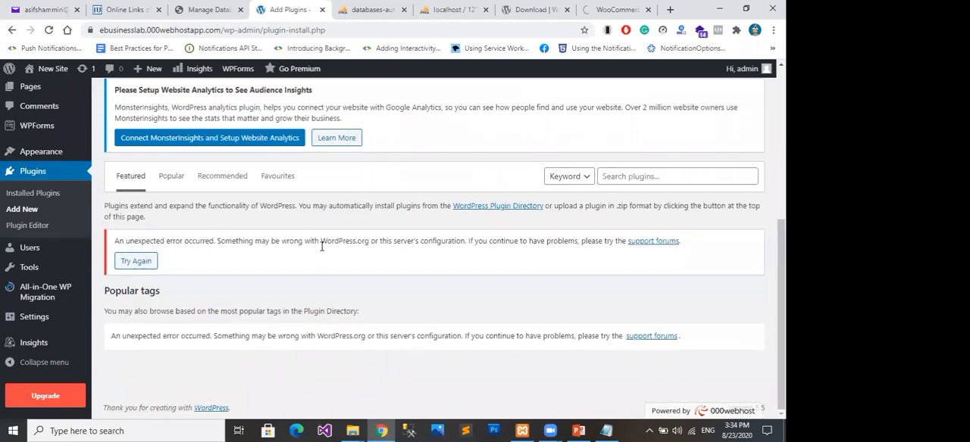
scroll(321, 250, up, 4)
Return to the setup wizard and fill the store's street address from a saved autofill entry
click(613, 10)
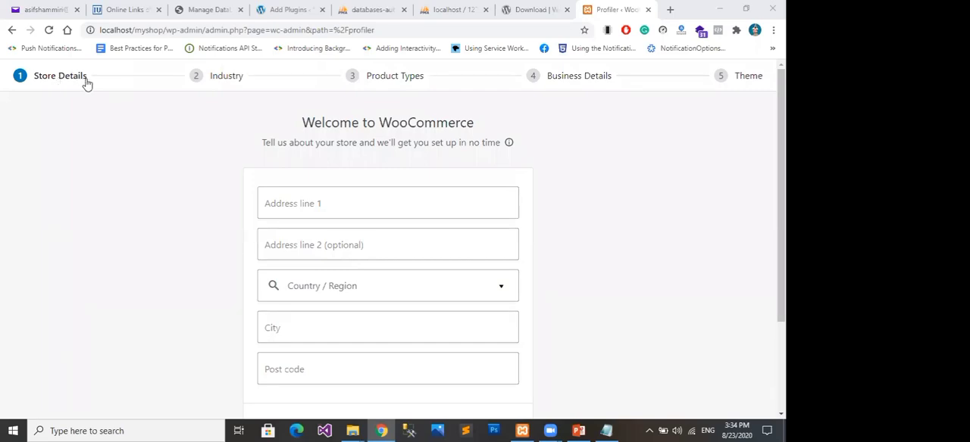
click(279, 205)
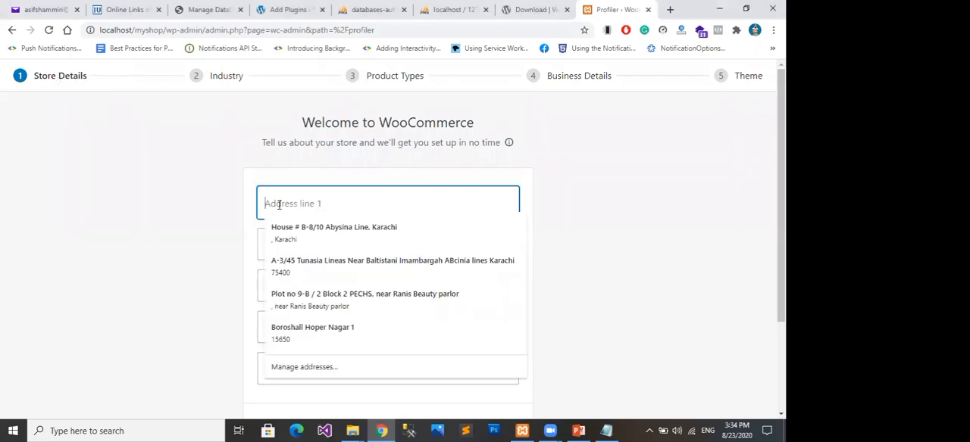
click(329, 305)
Set the store's country/region to Pakistan — Sindh
scroll(635, 235, down, 1)
scroll(634, 235, down, 1)
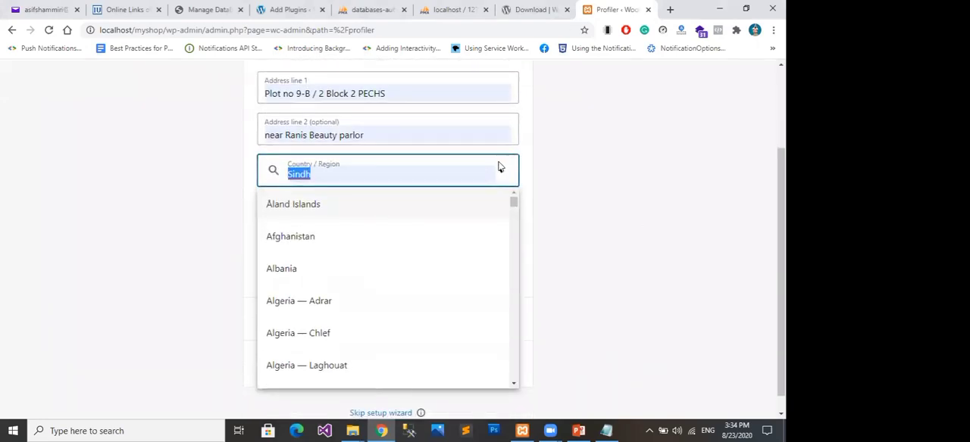
click(646, 164)
click(370, 170)
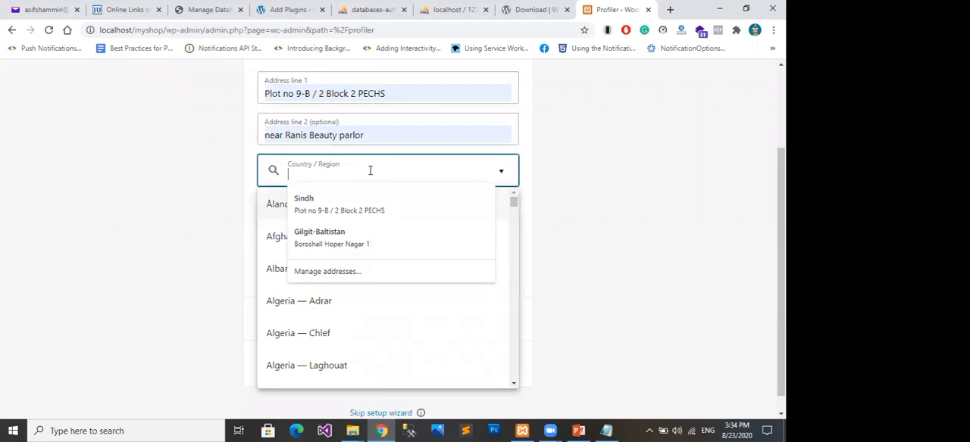
text(paki)
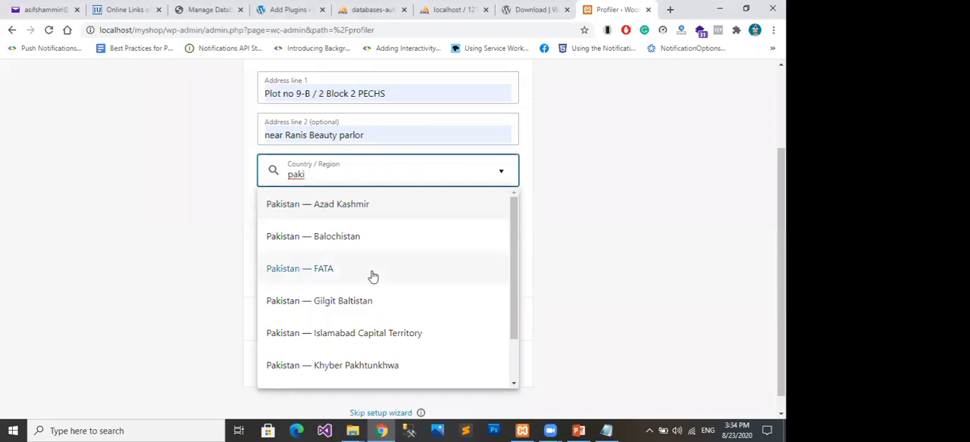
scroll(397, 350, down, 2)
scroll(377, 340, down, 1)
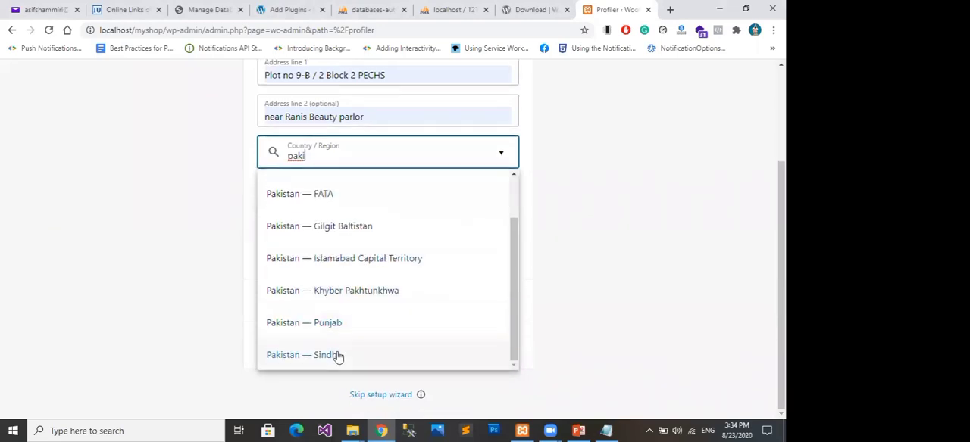
click(376, 353)
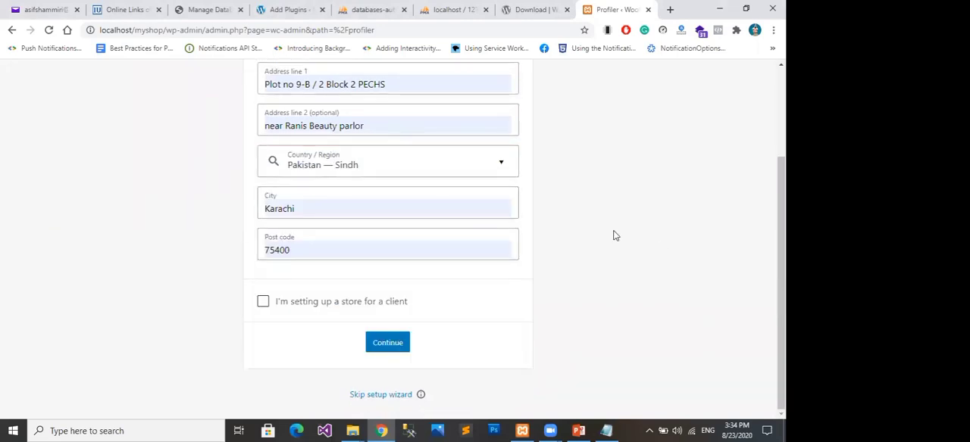
scroll(374, 241, up, 1)
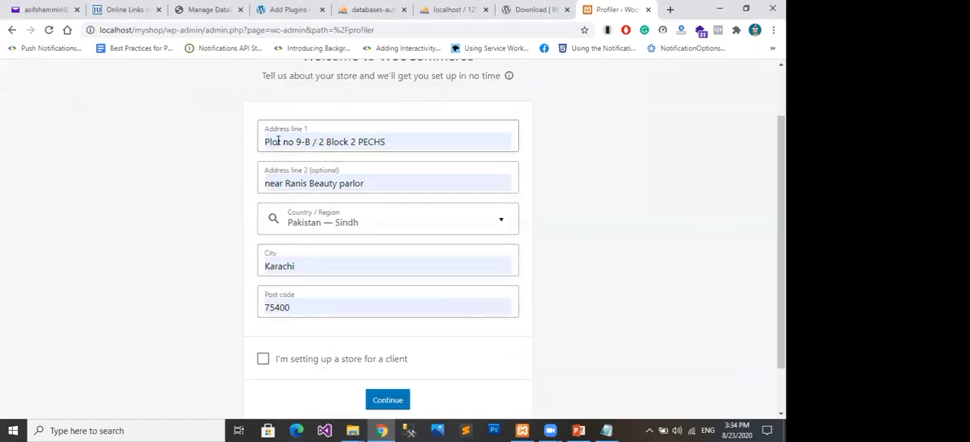
drag(267, 141, 387, 142)
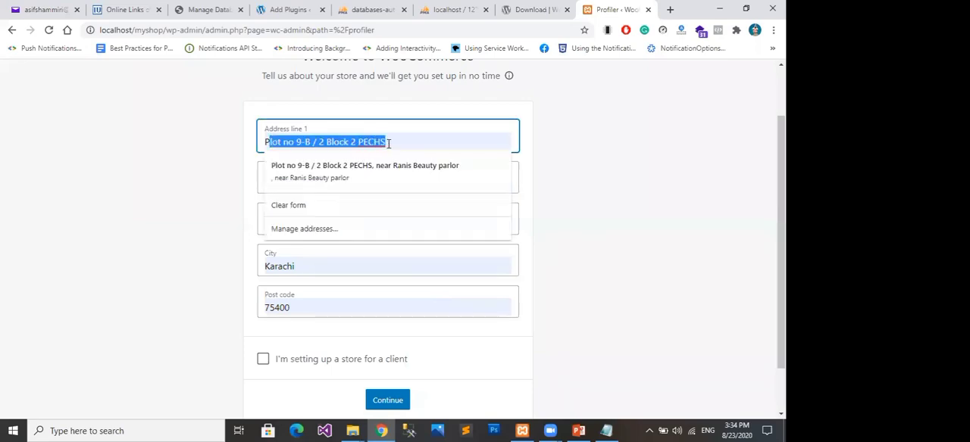
click(617, 173)
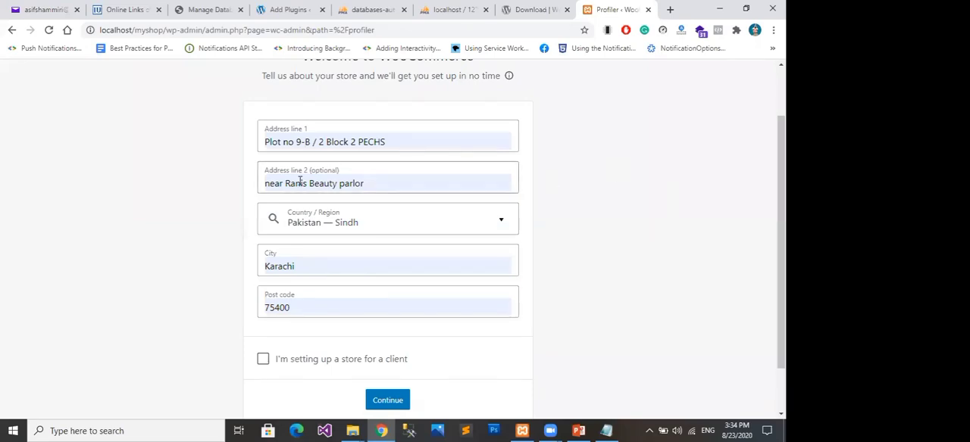
click(263, 360)
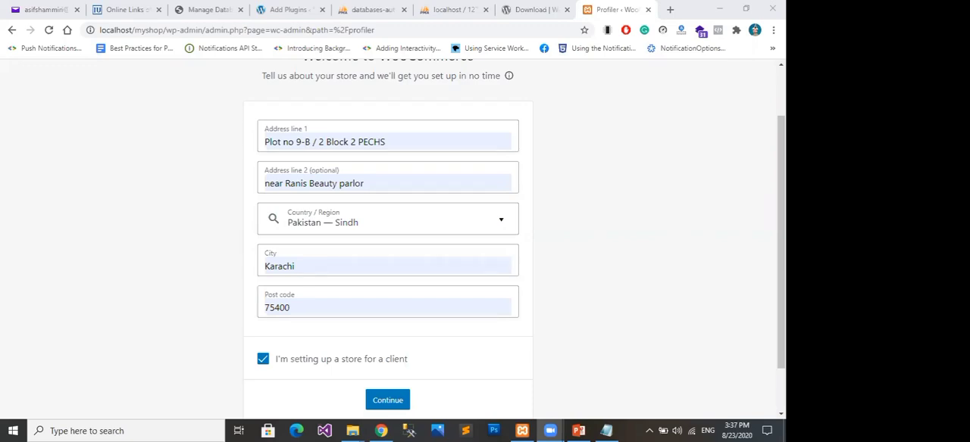
click(263, 361)
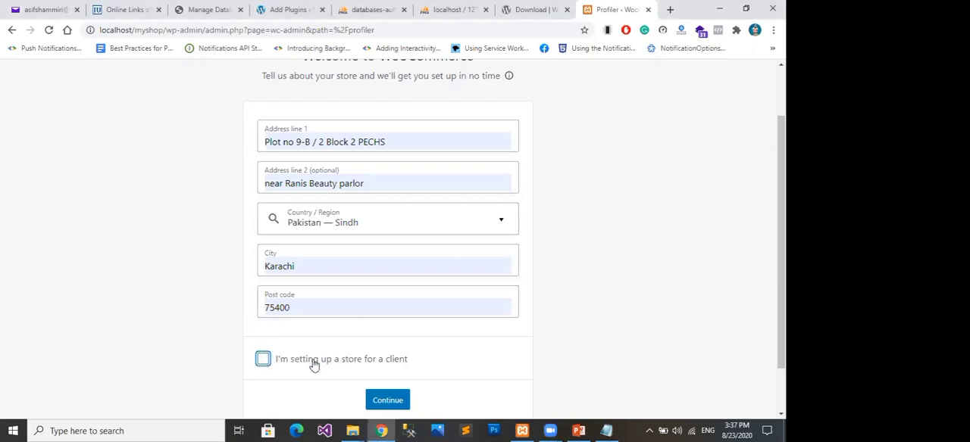
Submit the store details and opt in to usage tracking in the Build a better WooCommerce dialog
scroll(364, 360, down, 1)
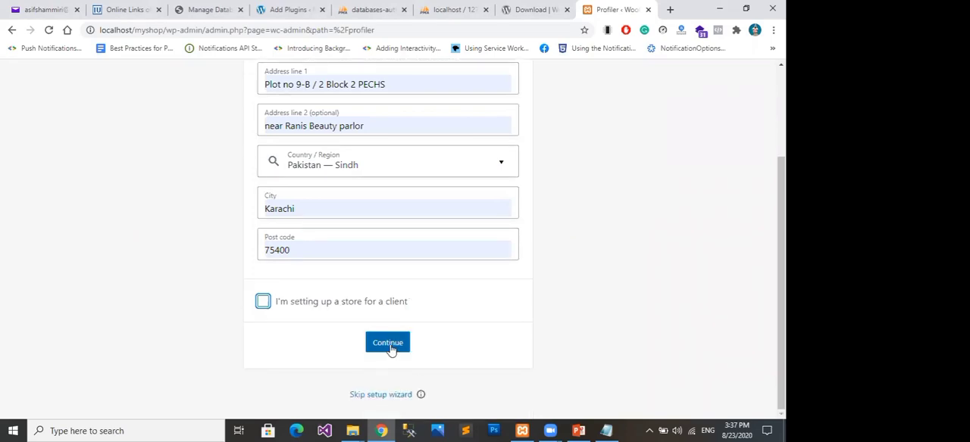
click(388, 343)
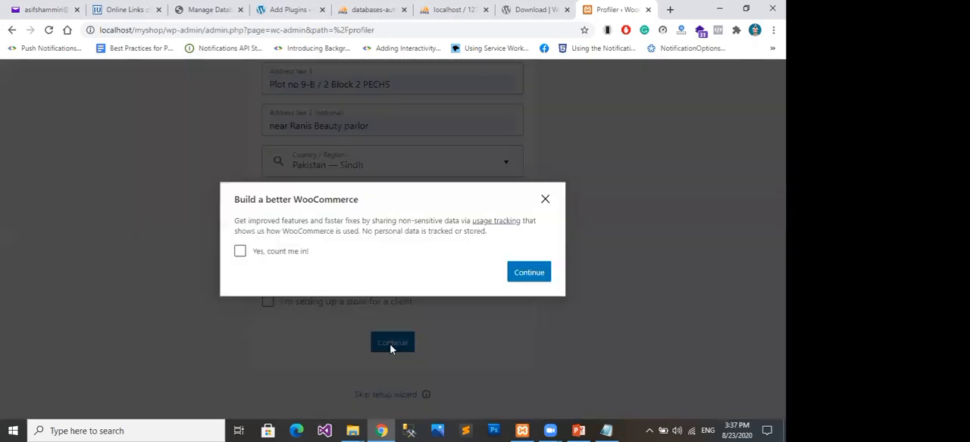
click(240, 254)
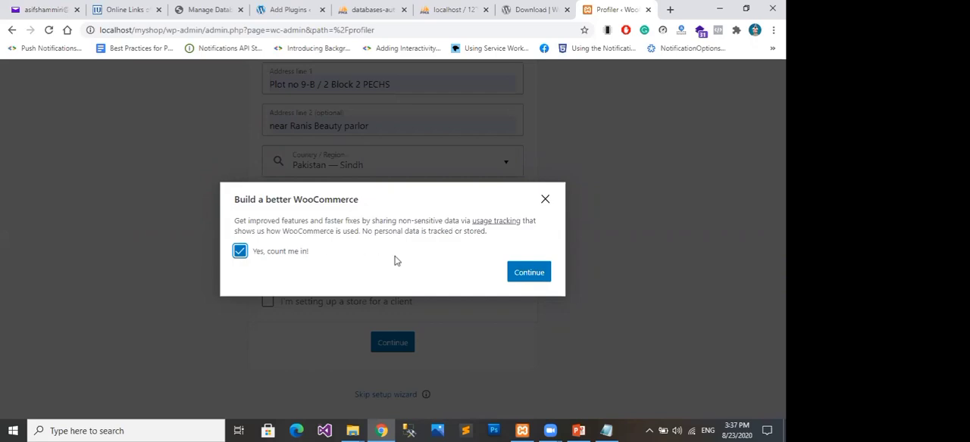
click(518, 273)
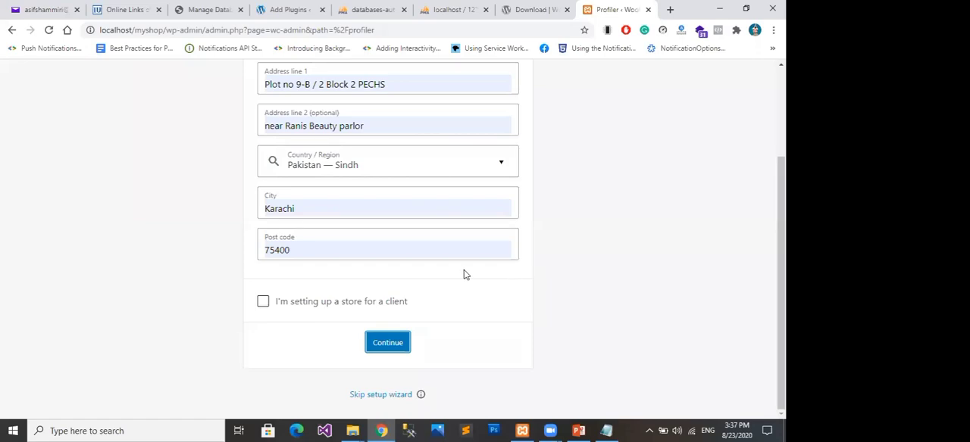
scroll(463, 270, up, 2)
scroll(464, 271, down, 2)
click(387, 343)
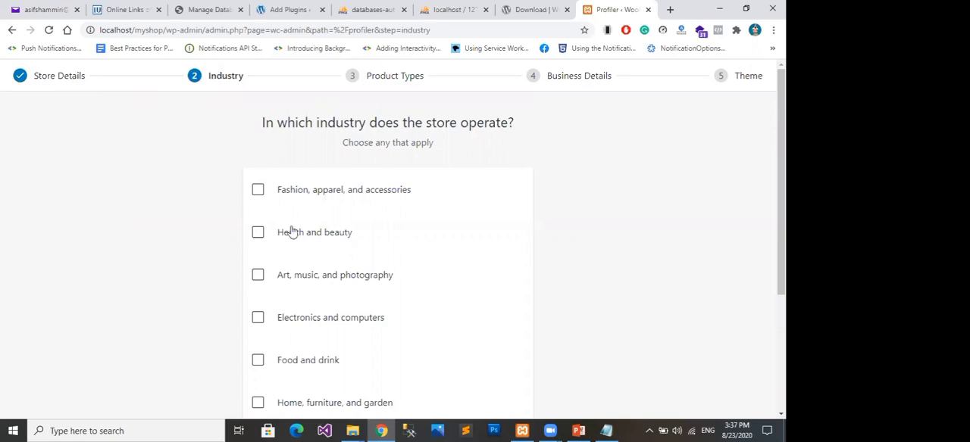
Select Health and beauty plus Fashion, apparel, and accessories as the store's industries and continue
scroll(360, 234, down, 2)
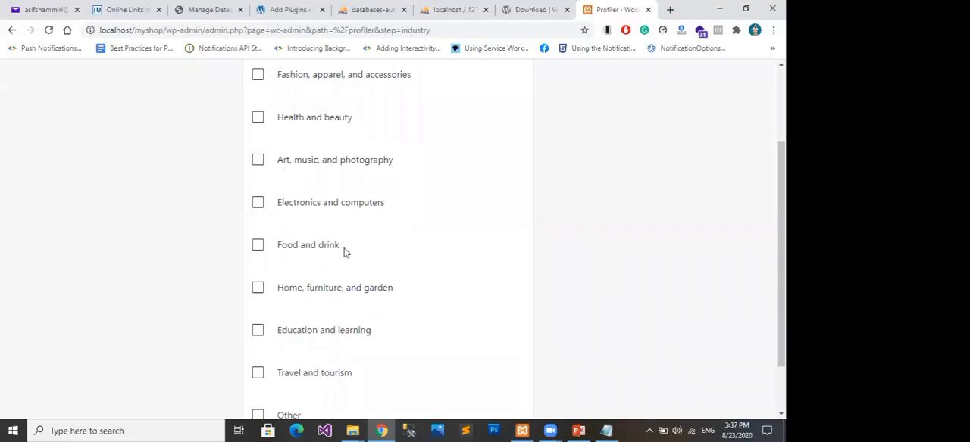
scroll(342, 250, down, 1)
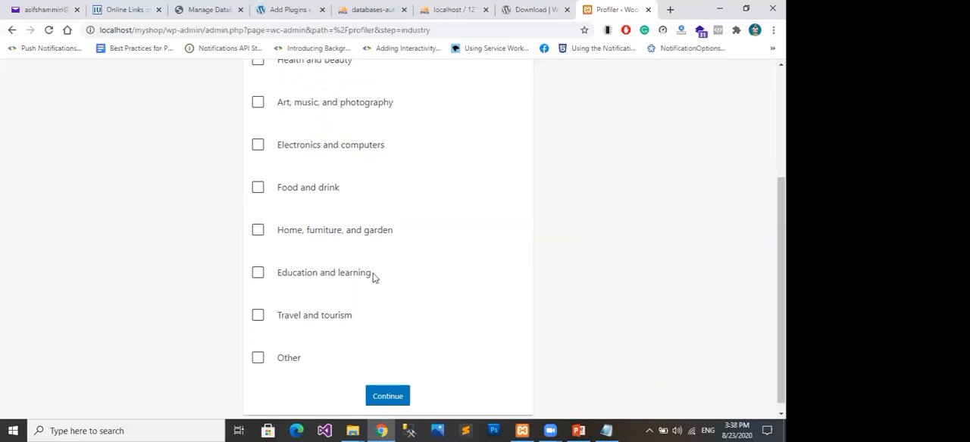
scroll(346, 261, up, 3)
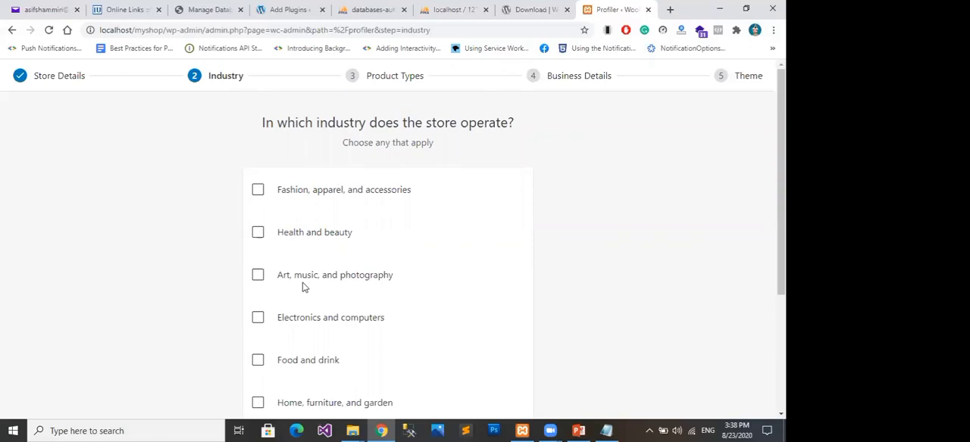
click(258, 235)
click(258, 191)
scroll(167, 250, down, 3)
scroll(168, 251, down, 1)
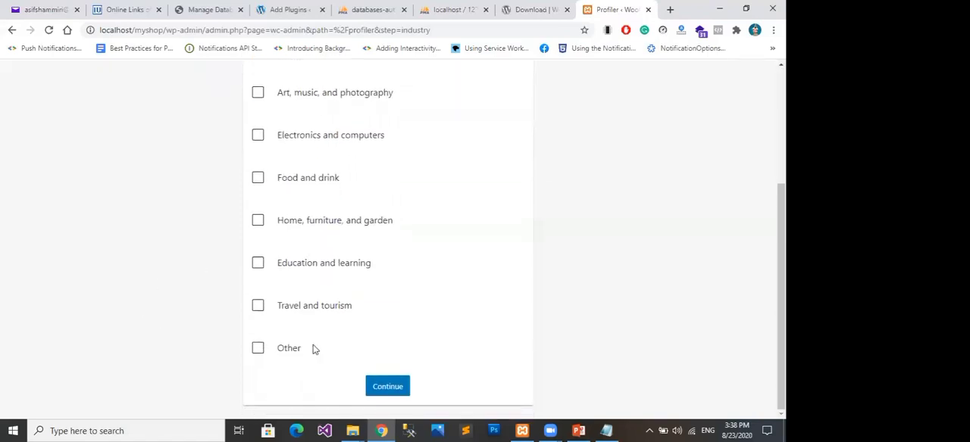
click(388, 387)
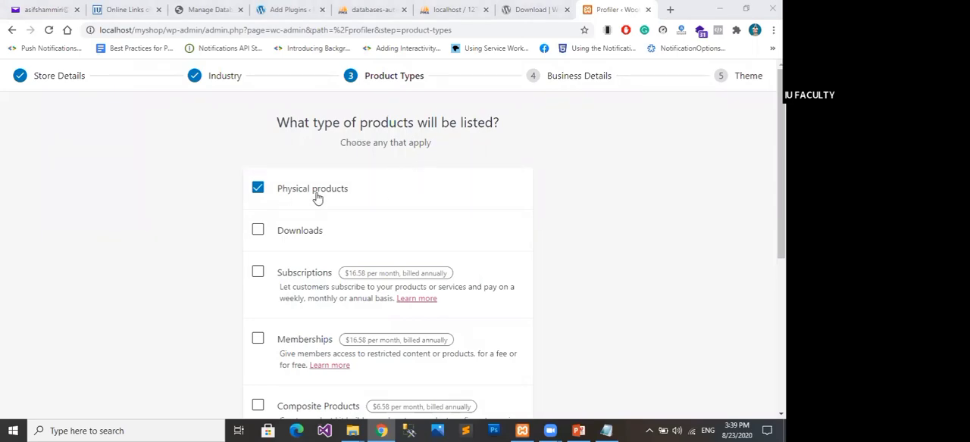
Review the product type options and continue with only Physical products selected
scroll(316, 197, down, 1)
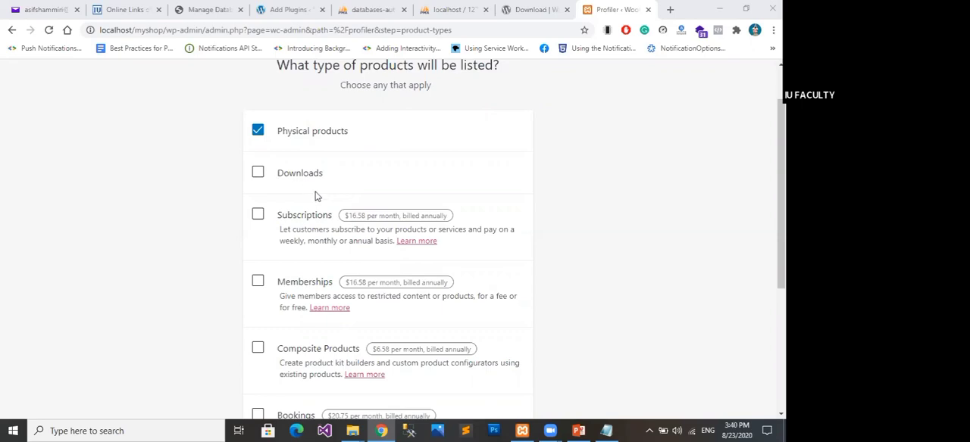
scroll(273, 177, down, 1)
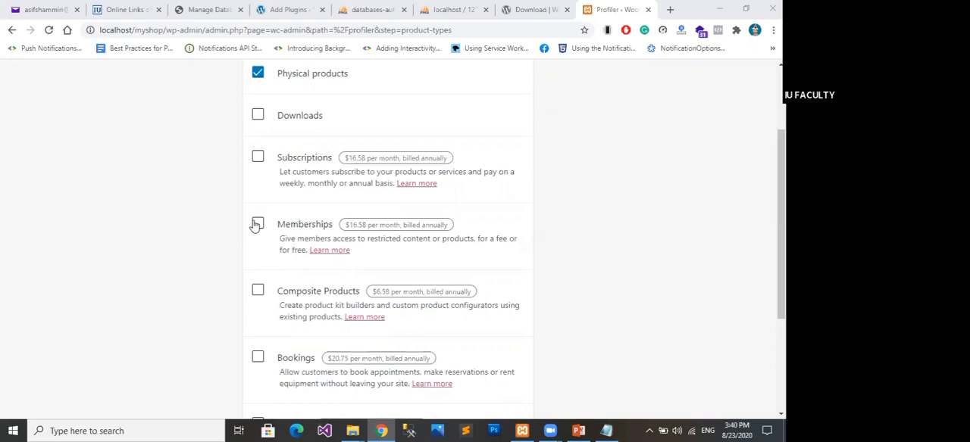
scroll(301, 287, down, 1)
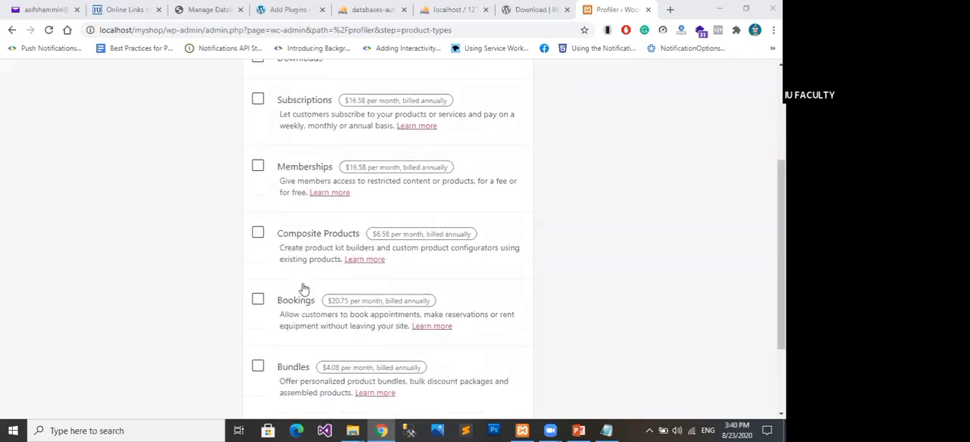
scroll(303, 285, down, 3)
scroll(306, 303, up, 6)
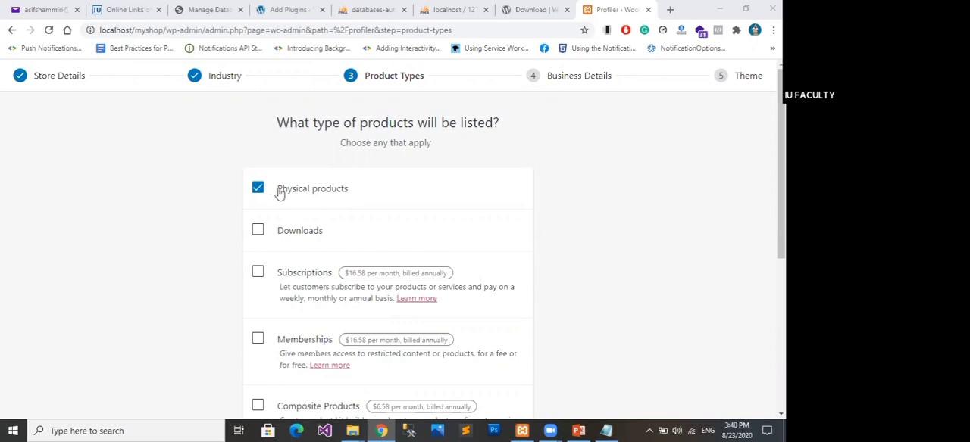
scroll(348, 194, down, 4)
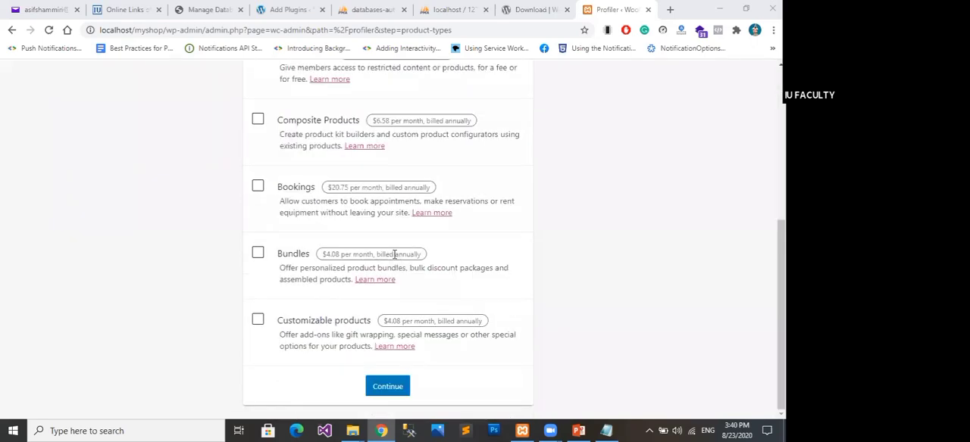
click(389, 388)
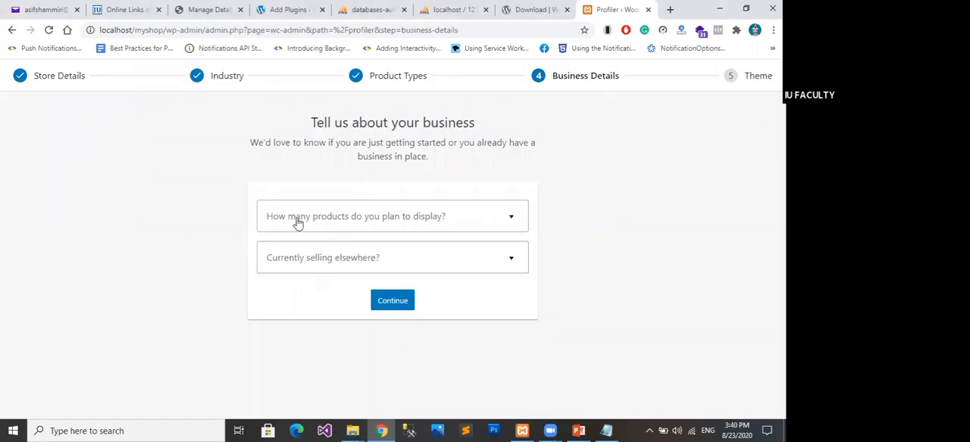
Set the planned product count to 11 - 100 and currently selling elsewhere to No
click(407, 223)
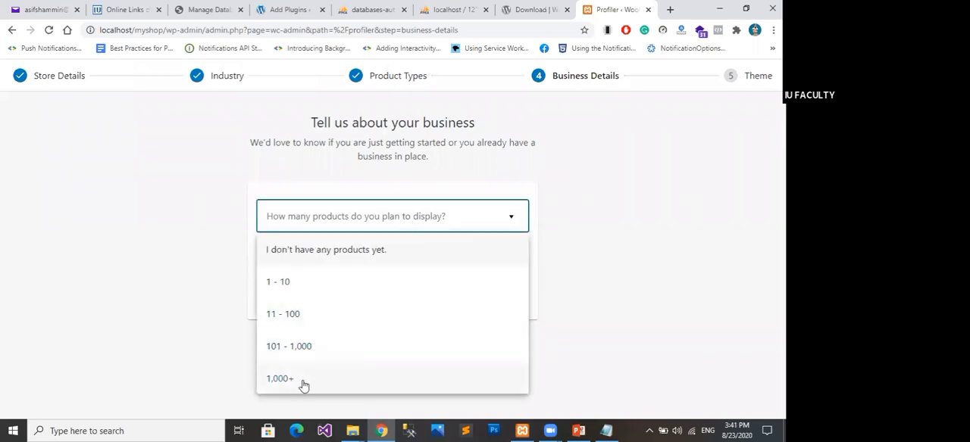
click(294, 322)
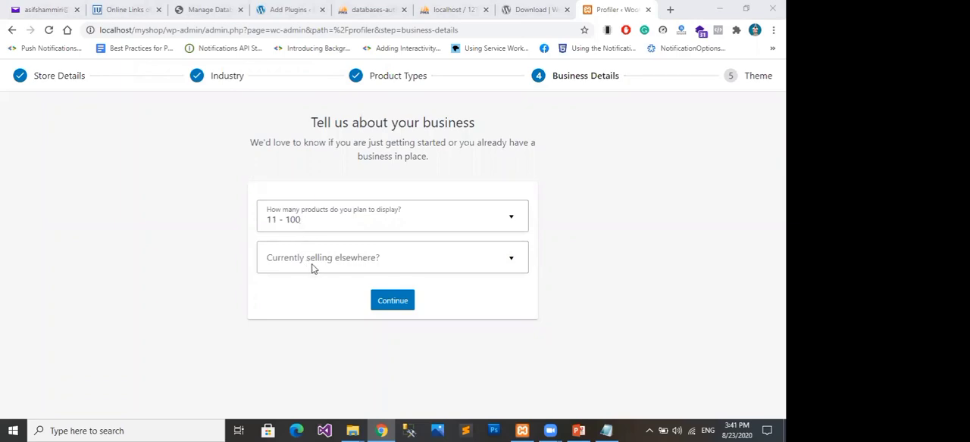
click(353, 264)
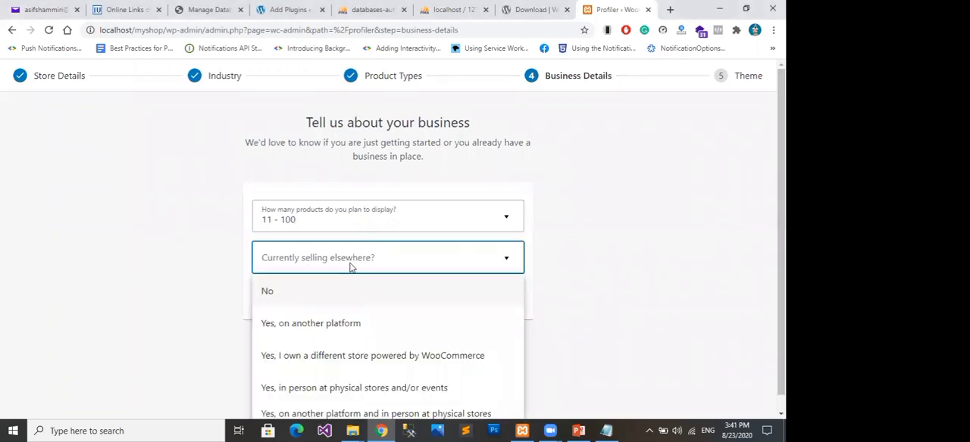
click(298, 294)
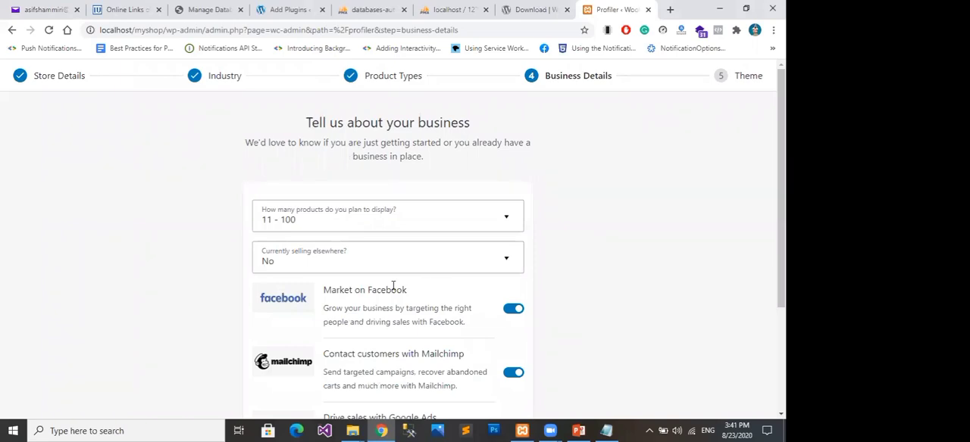
Turn off the Facebook, Mailchimp and Google Ads add-ons and continue to the theme step
scroll(591, 277, down, 3)
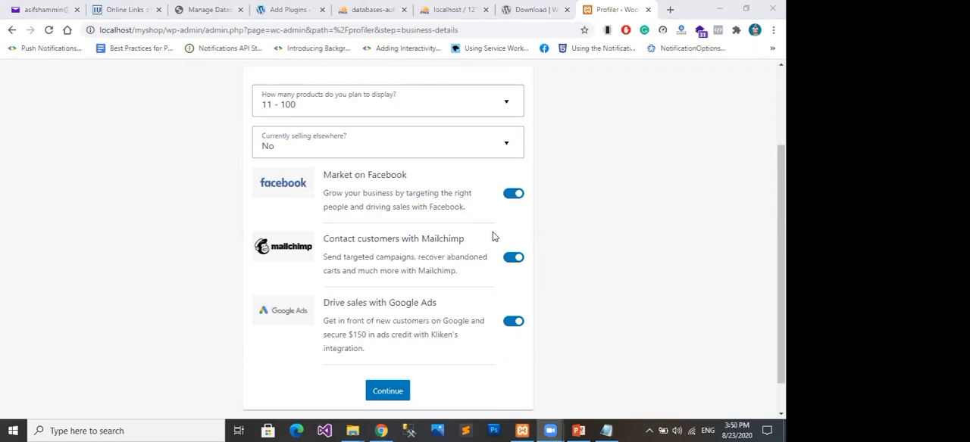
click(513, 195)
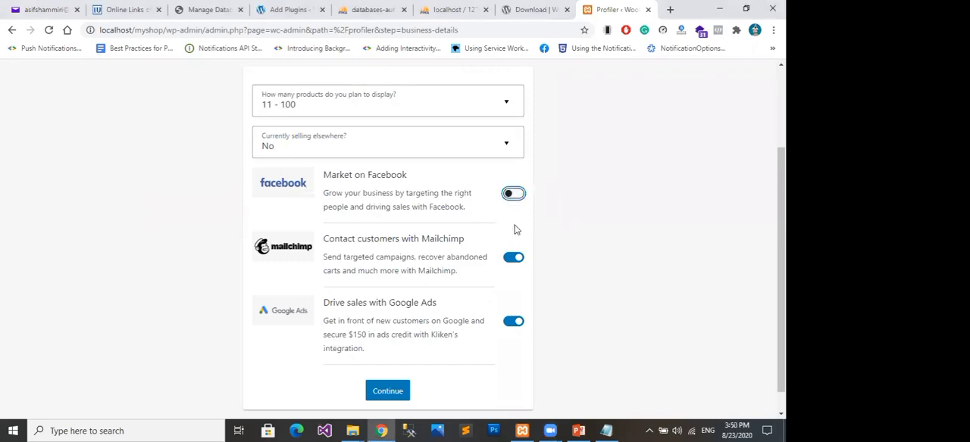
click(516, 259)
click(515, 324)
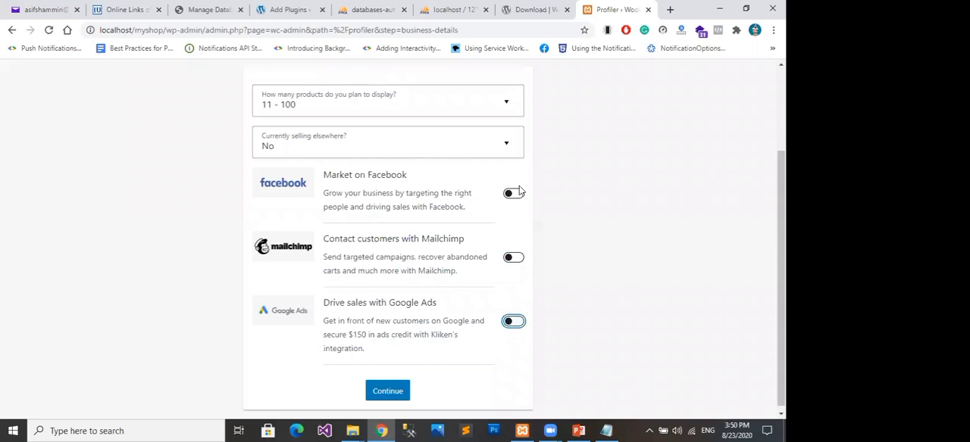
click(513, 195)
click(513, 194)
click(386, 394)
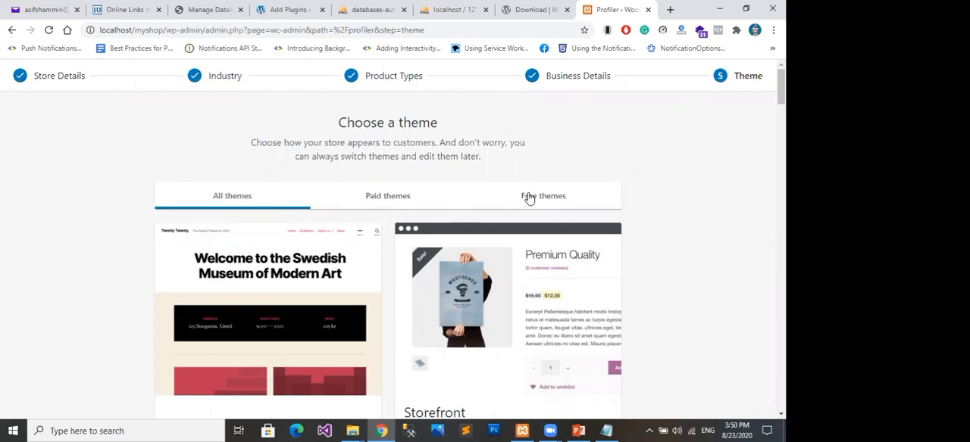
Browse the available store themes under the All, Paid and Free themes filters
scroll(528, 197, down, 3)
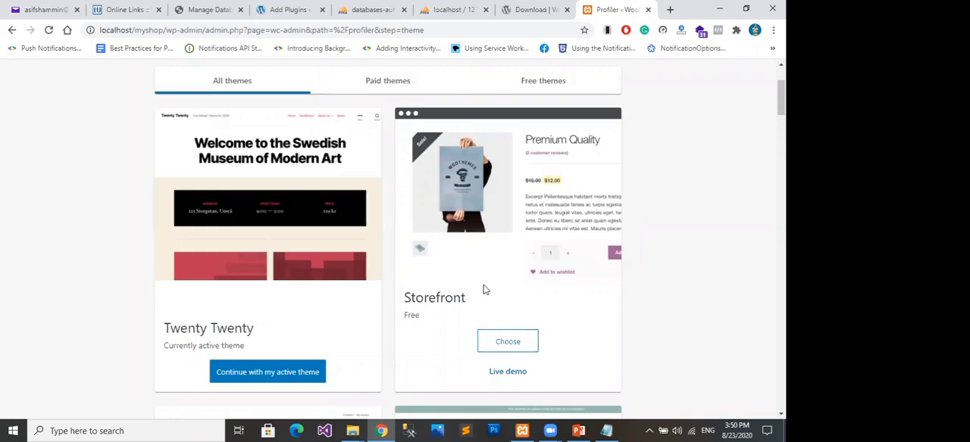
scroll(486, 286, down, 4)
scroll(378, 258, down, 1)
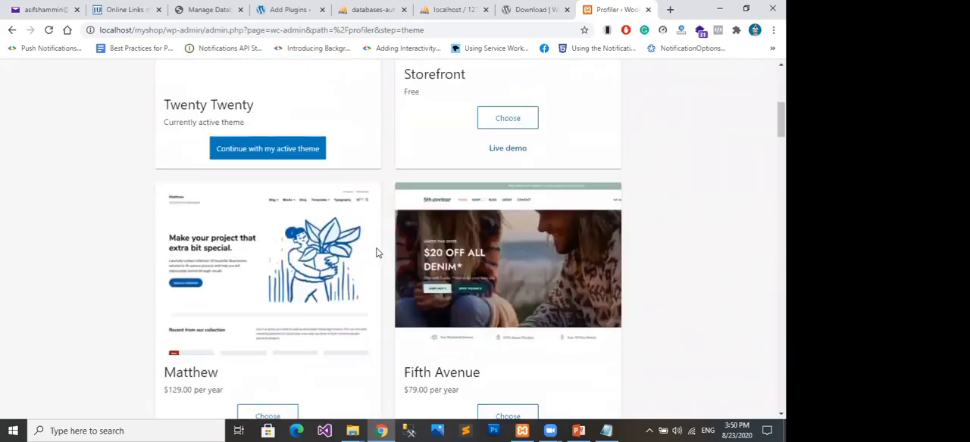
scroll(383, 227, up, 7)
click(385, 200)
scroll(253, 270, down, 4)
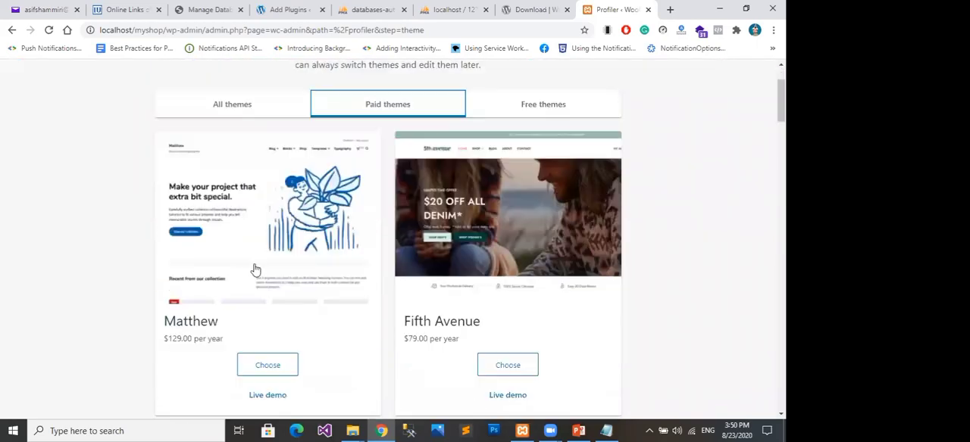
scroll(507, 169, up, 4)
click(540, 205)
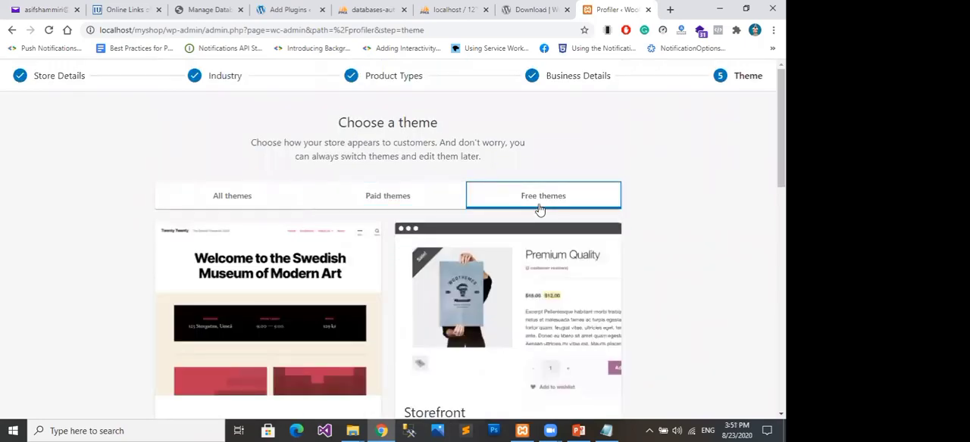
scroll(568, 201, down, 5)
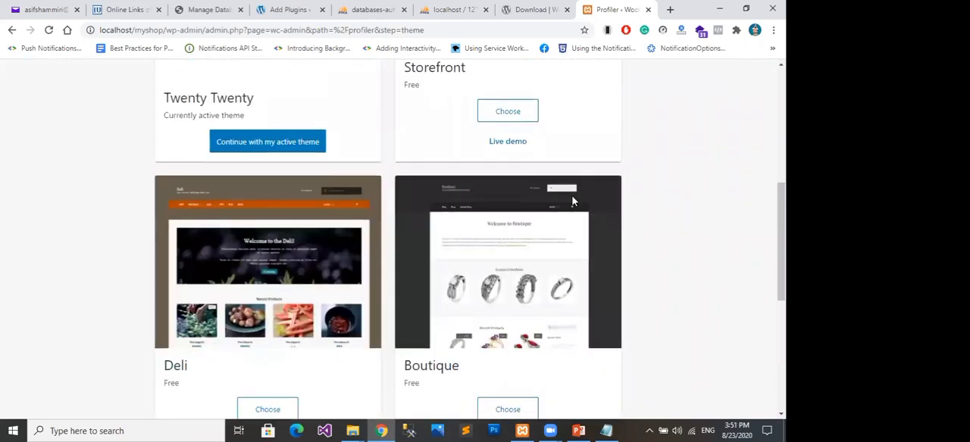
scroll(572, 201, down, 2)
scroll(574, 201, up, 3)
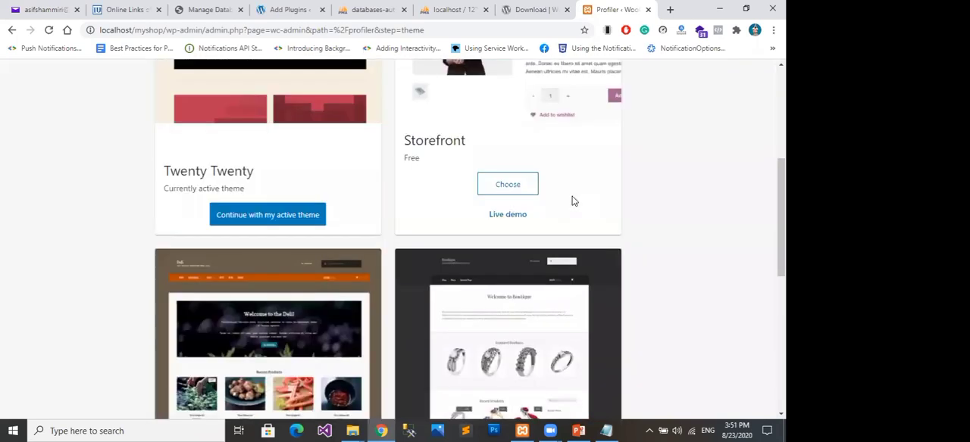
scroll(572, 201, up, 3)
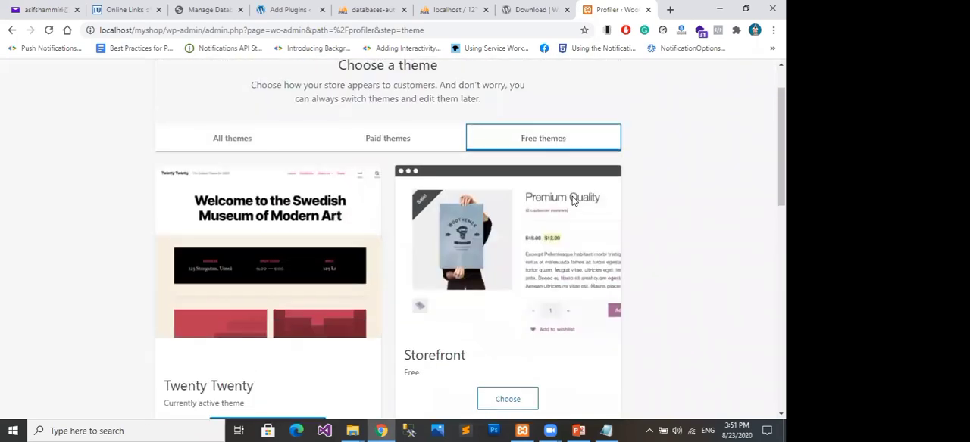
scroll(293, 292, down, 2)
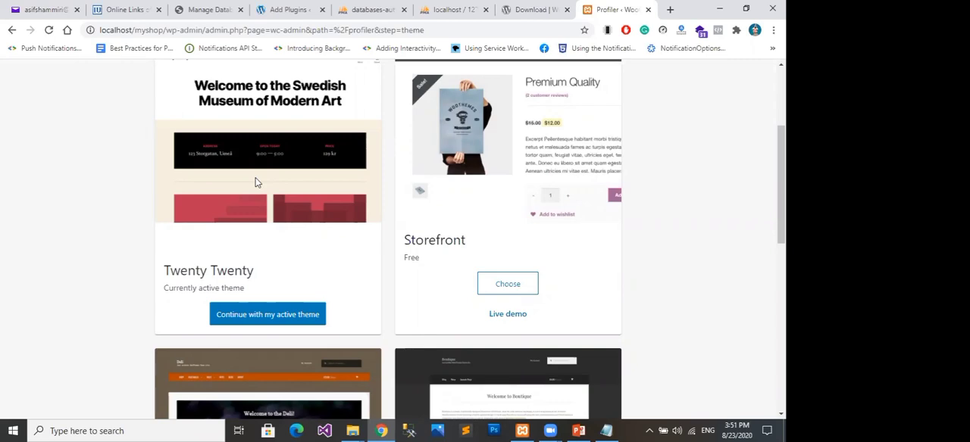
Continue with the active Twenty Twenty theme and decline the Jetpack and WooCommerce Services offer
click(284, 322)
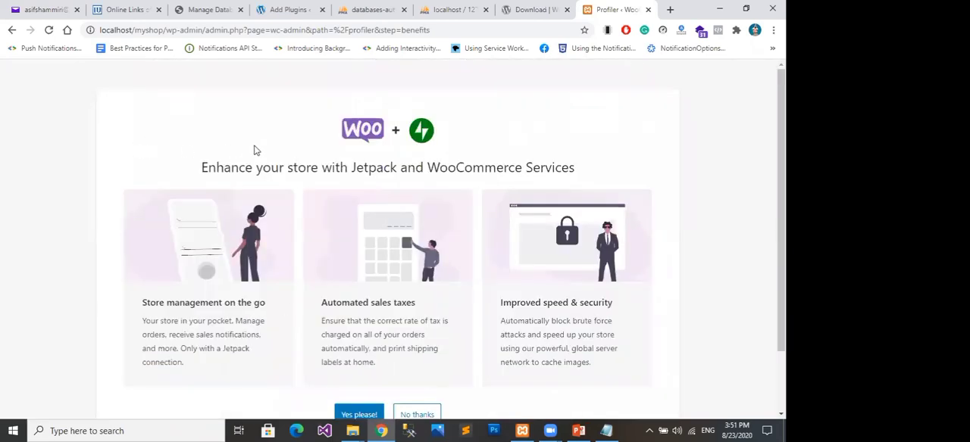
scroll(255, 150, down, 1)
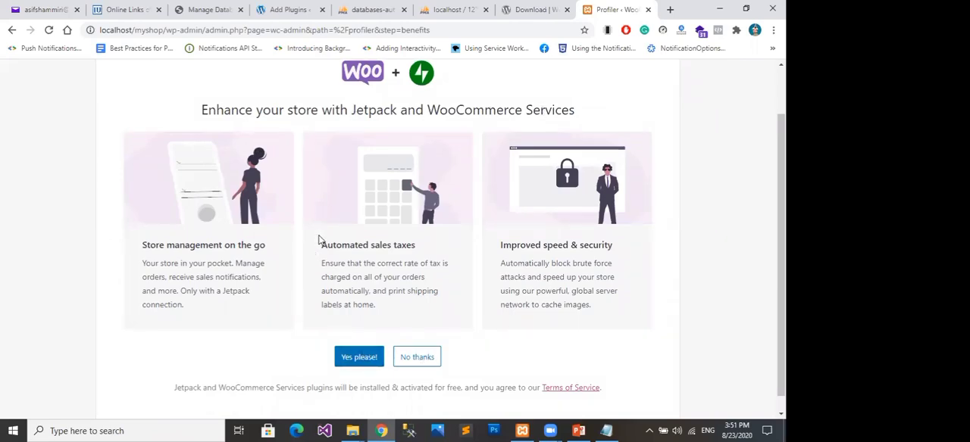
scroll(320, 238, up, 1)
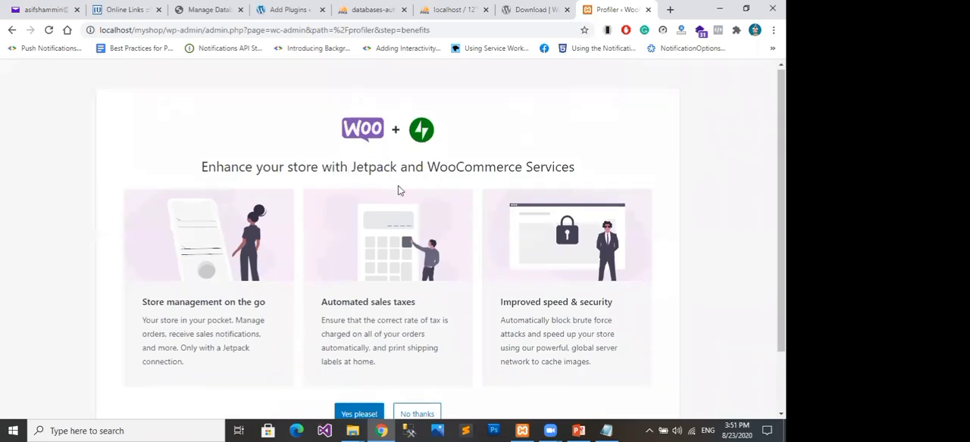
scroll(396, 190, down, 1)
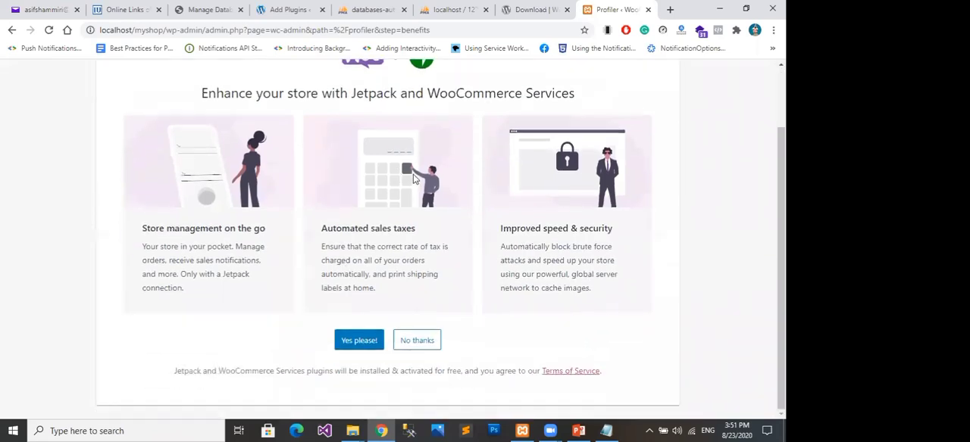
click(425, 346)
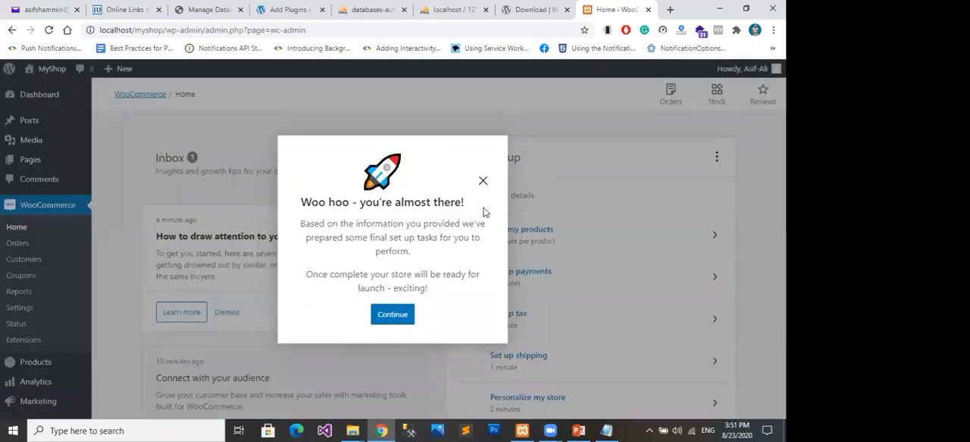
Close the almost-there dialog and review the Finish setup task list on the WooCommerce home page
click(394, 317)
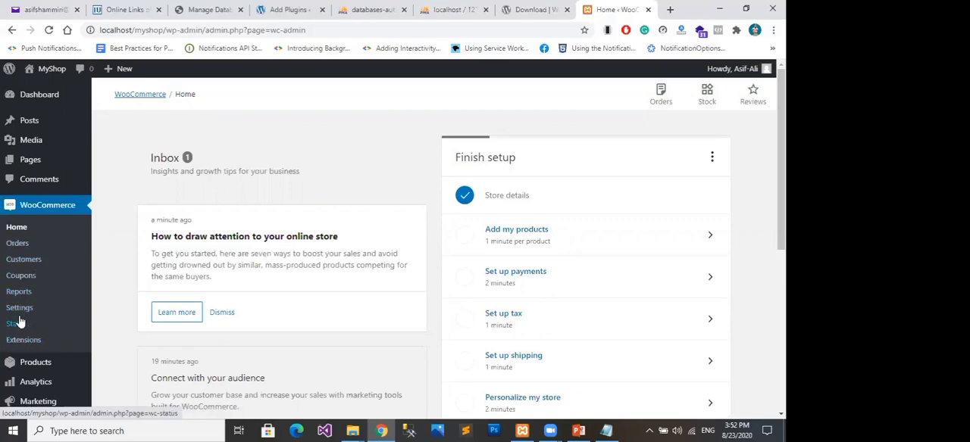
scroll(458, 292, down, 3)
scroll(457, 291, up, 2)
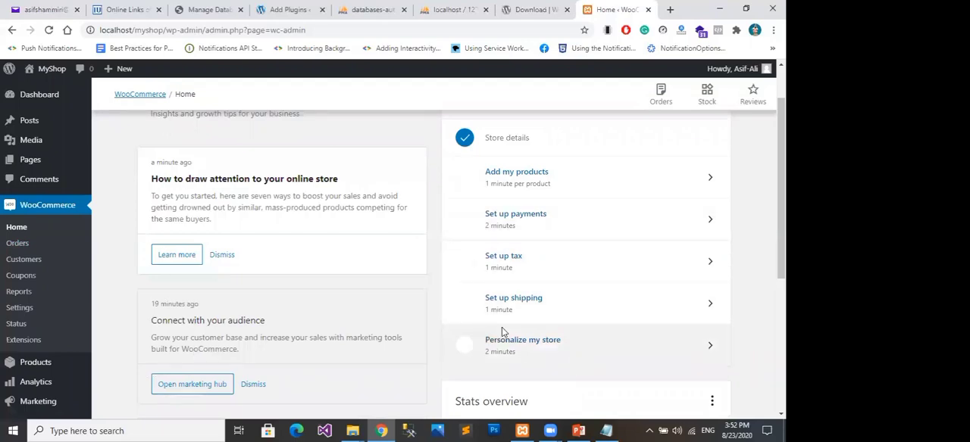
scroll(530, 326, down, 3)
scroll(550, 322, down, 2)
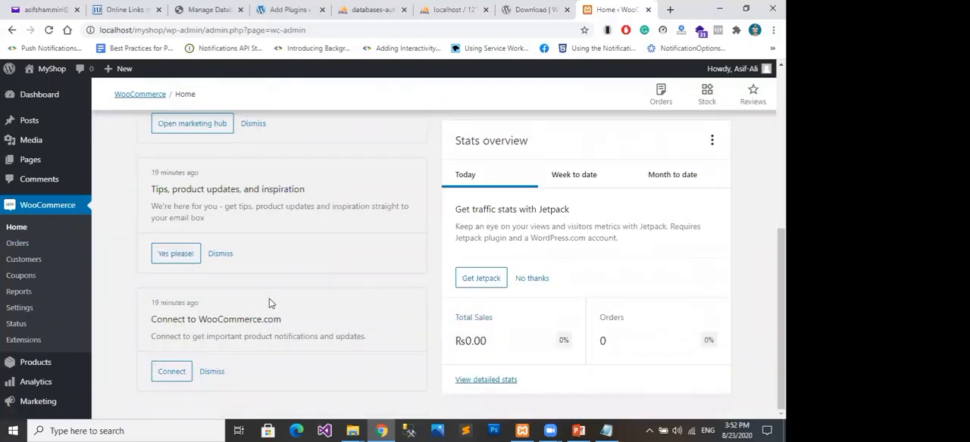
scroll(270, 301, up, 4)
Browse the WooCommerce Orders, Customers and Coupons pages, then return to the WooCommerce home page
click(18, 243)
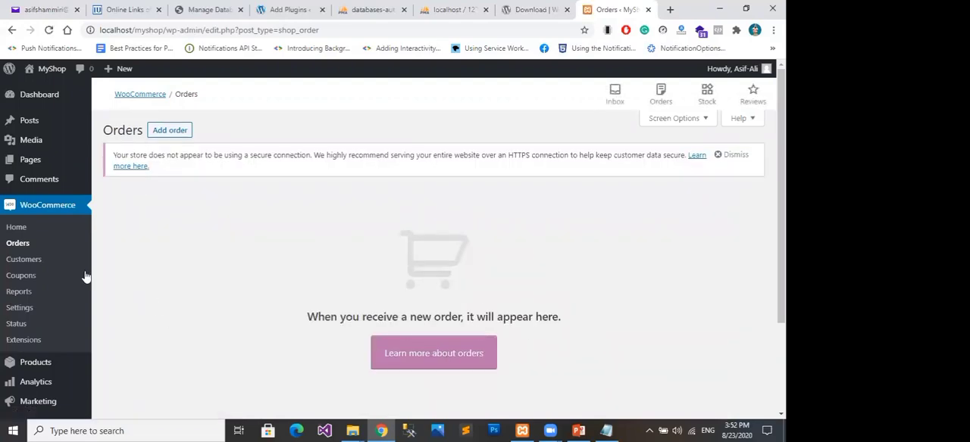
click(25, 262)
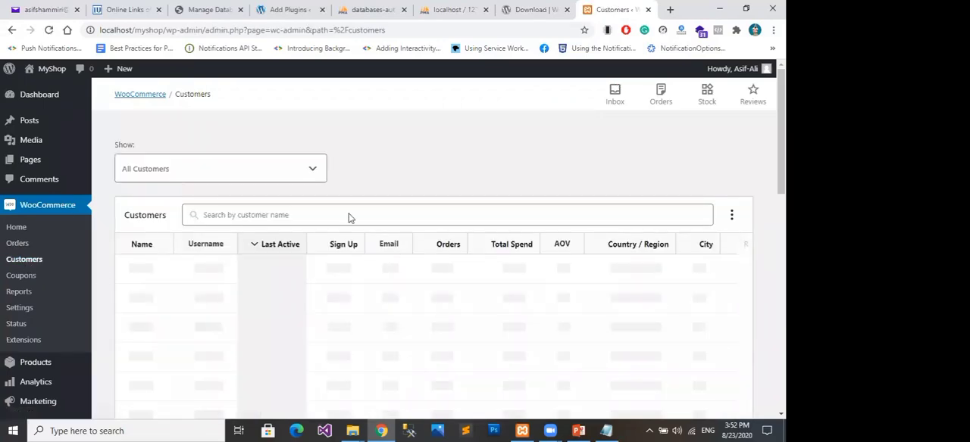
scroll(324, 277, down, 3)
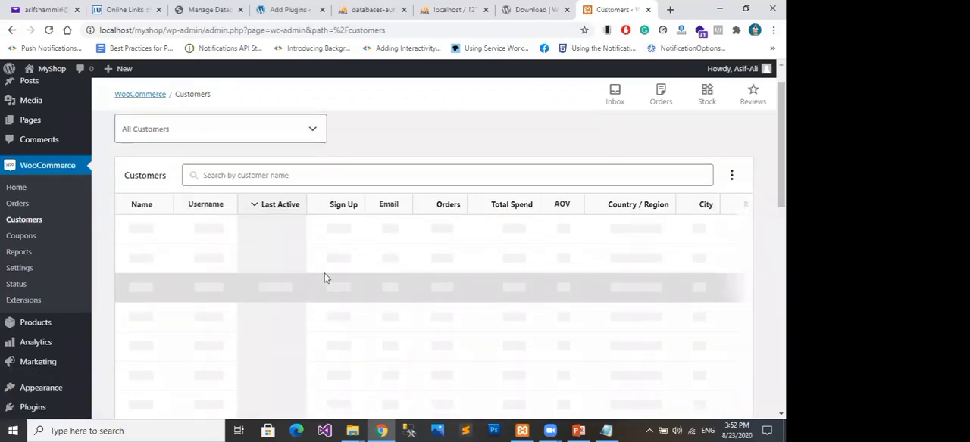
scroll(469, 275, up, 3)
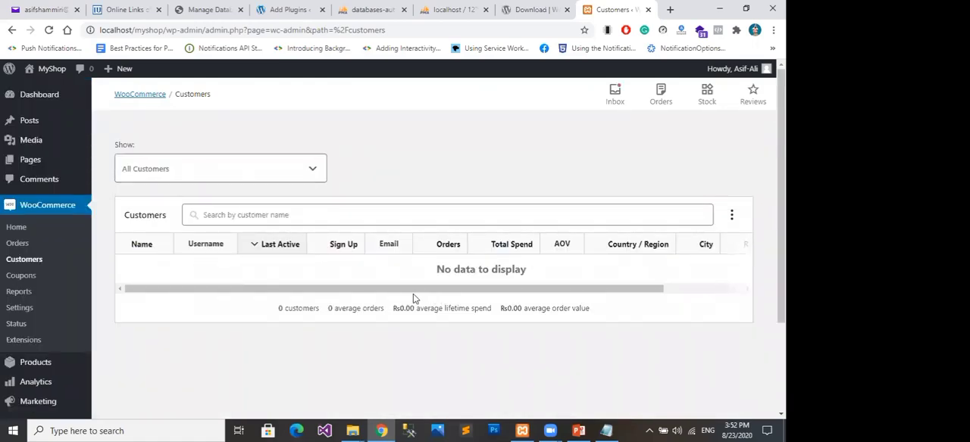
click(20, 279)
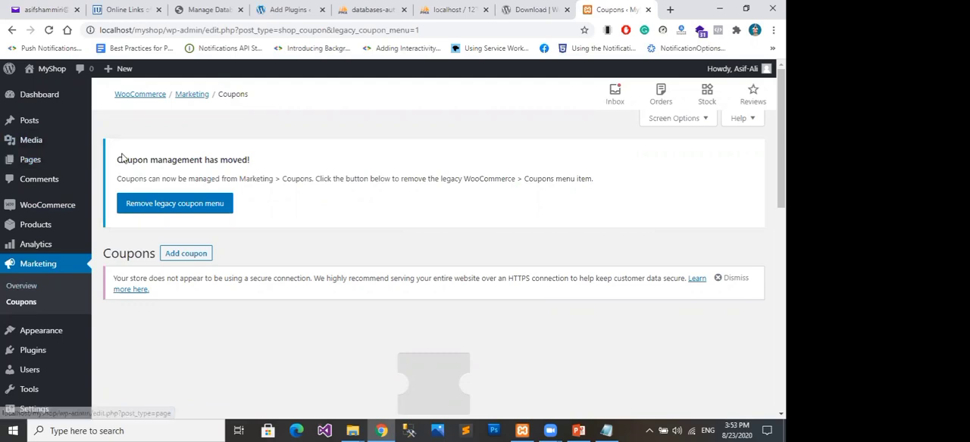
click(55, 211)
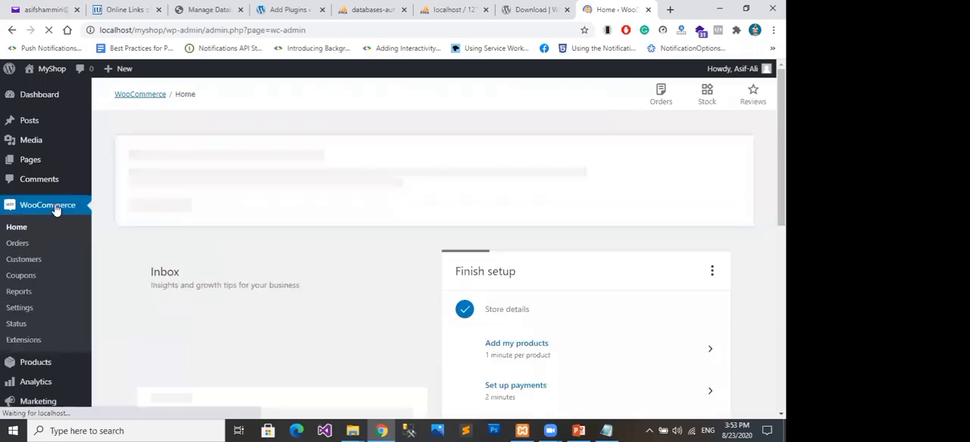
scroll(76, 263, down, 1)
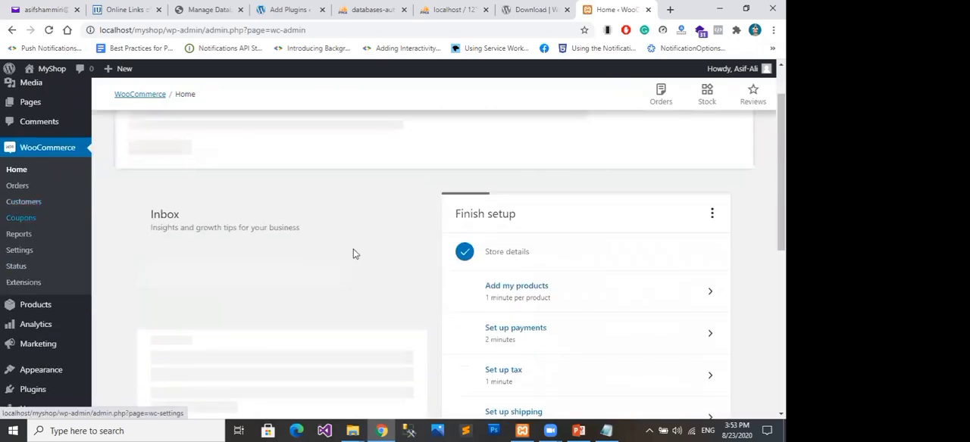
scroll(353, 254, up, 1)
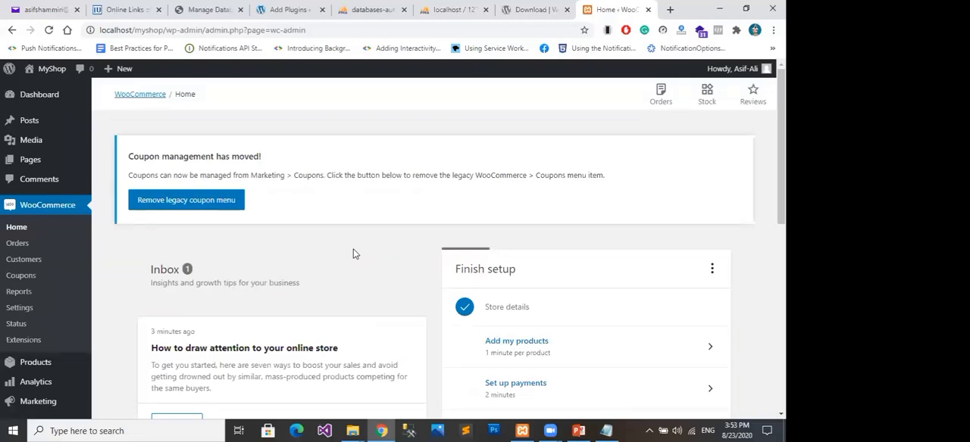
Open the store's front-end site in a new browser tab and switch to it
mouse_move(47, 69)
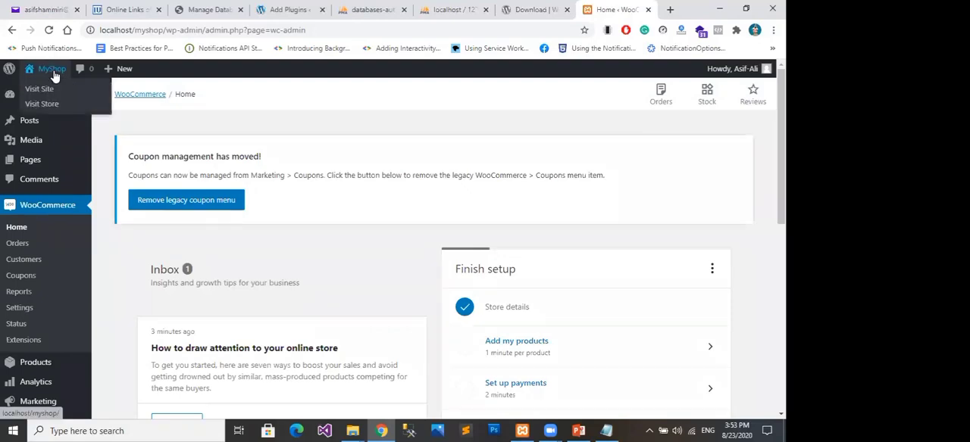
right_click(53, 93)
click(83, 95)
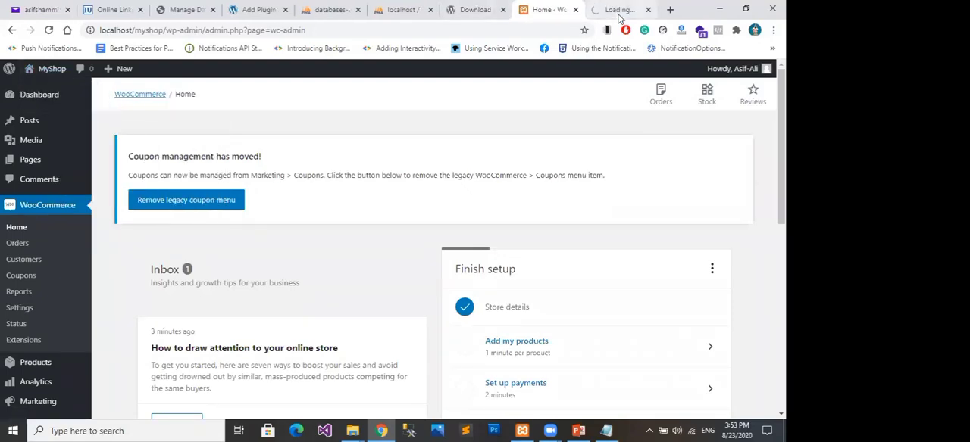
click(618, 9)
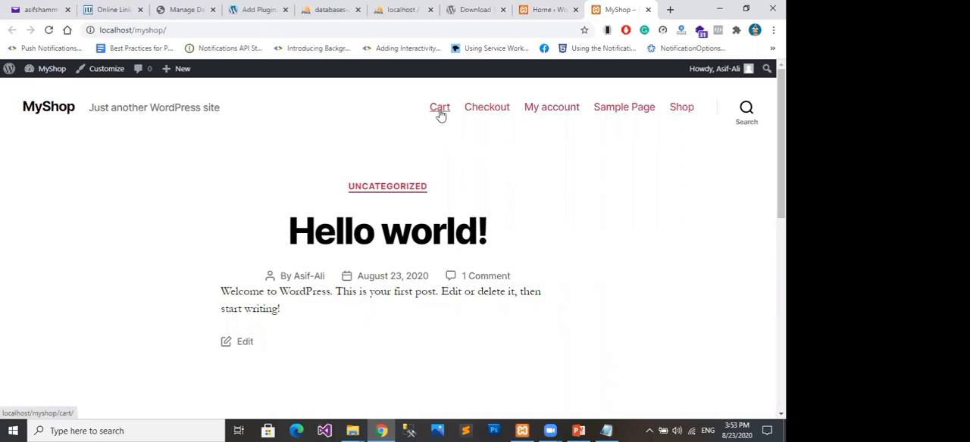
Browse the storefront's Shop and Cart pages and return to the shop
click(682, 112)
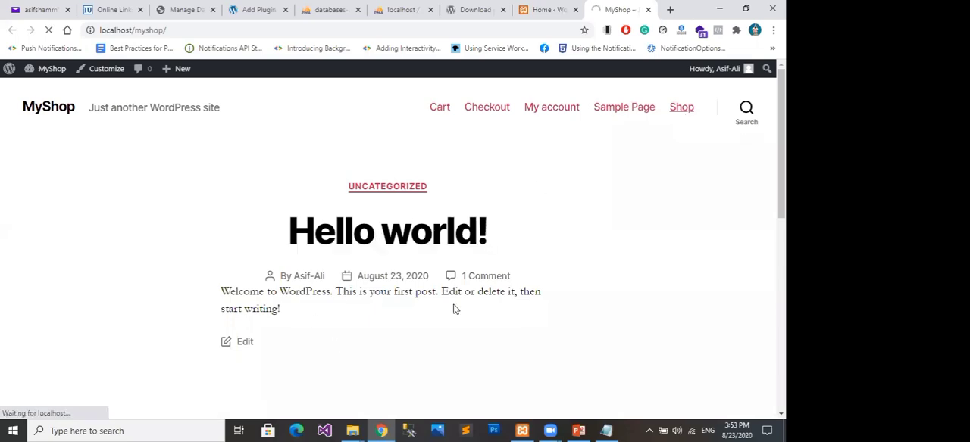
scroll(135, 302, down, 1)
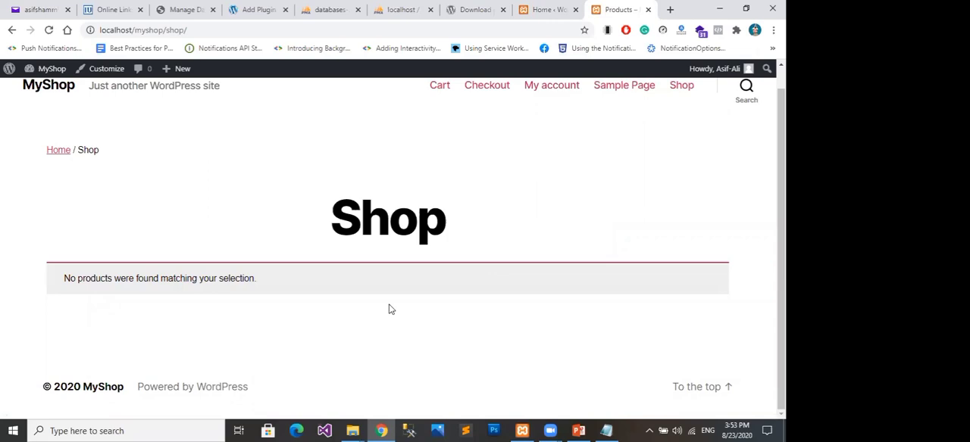
scroll(390, 309, up, 1)
click(441, 109)
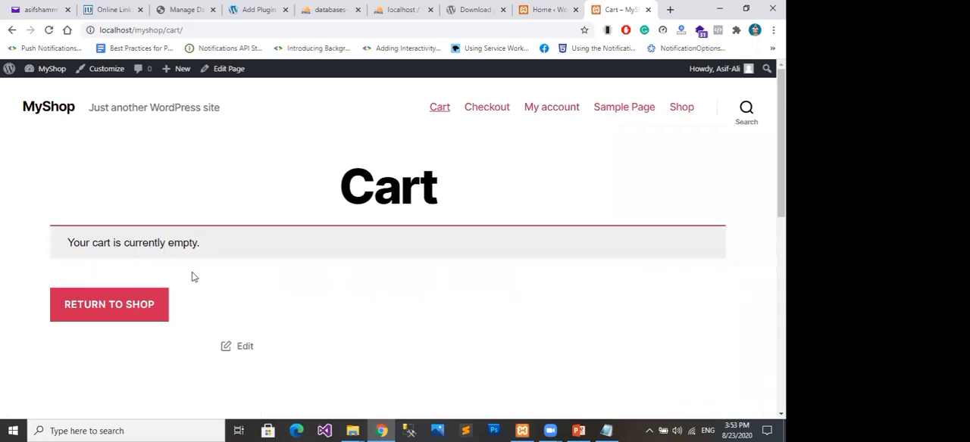
click(119, 306)
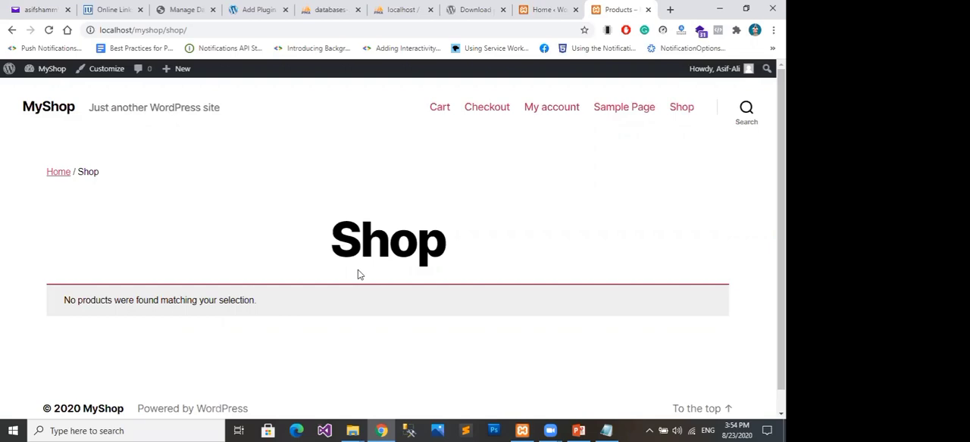
Back in the admin tab, go to all Products and start creating a new product
click(541, 10)
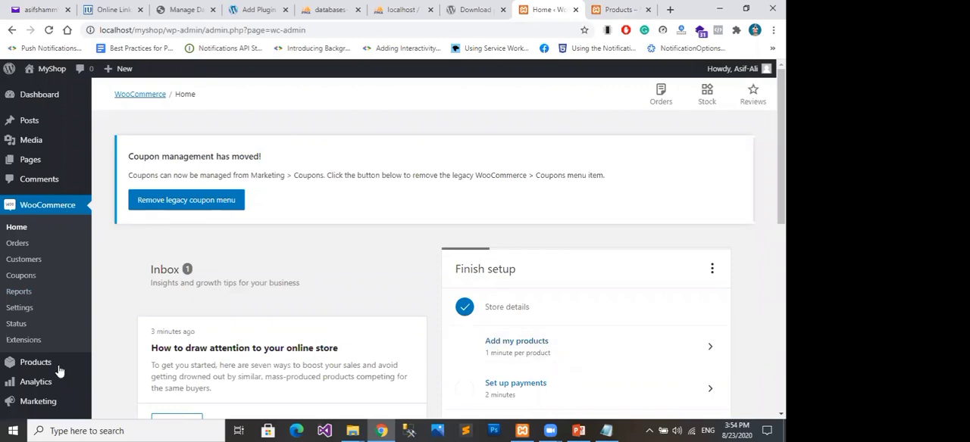
mouse_move(41, 364)
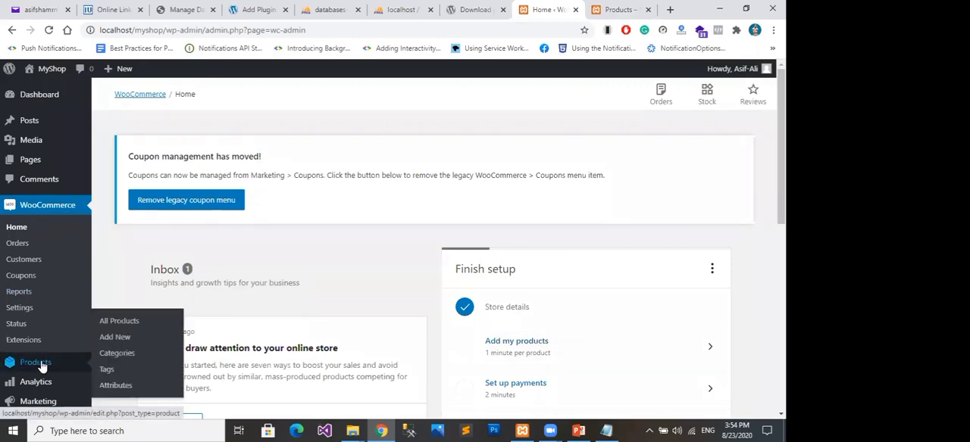
click(55, 368)
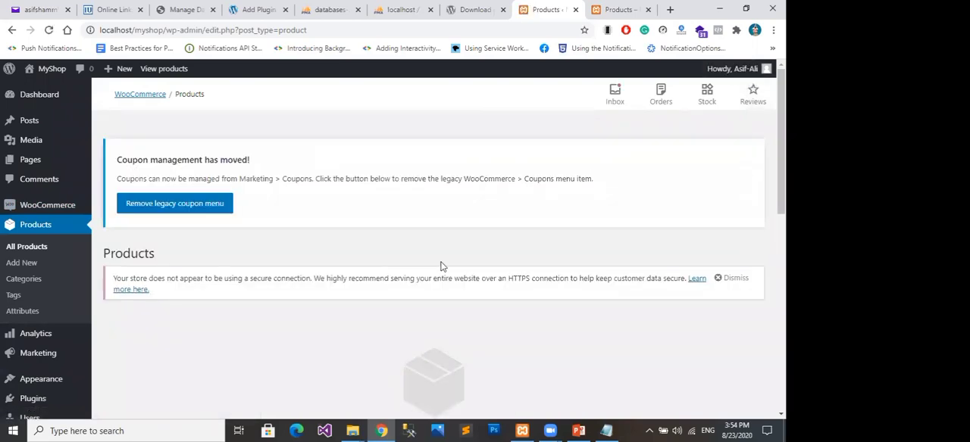
scroll(436, 277, down, 3)
scroll(427, 295, down, 1)
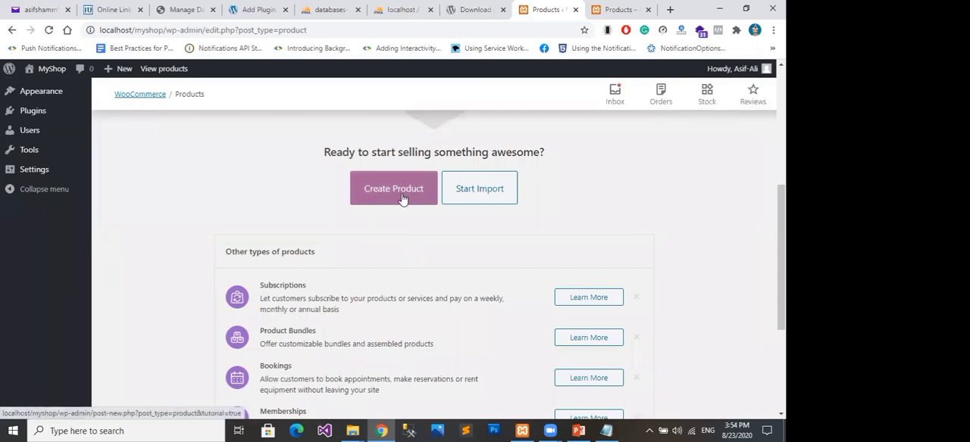
click(403, 200)
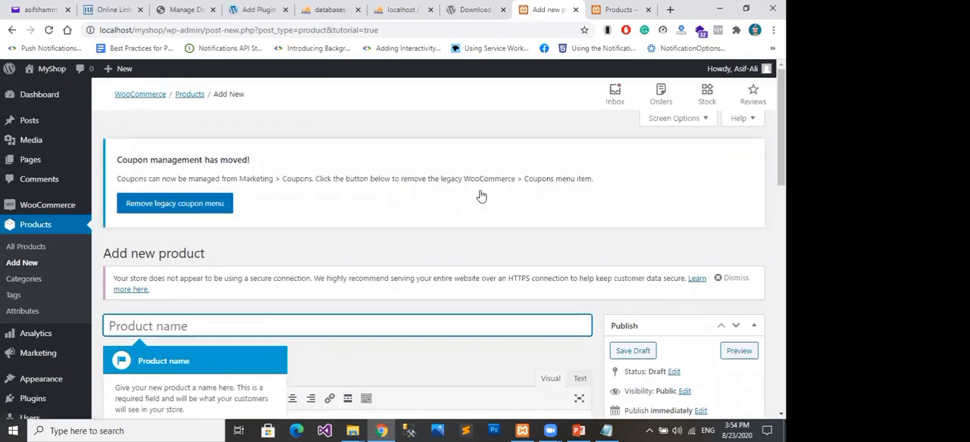
Step through the product editor tour tips, dismiss the tour, and place the cursor in the Product name field
scroll(444, 225, down, 2)
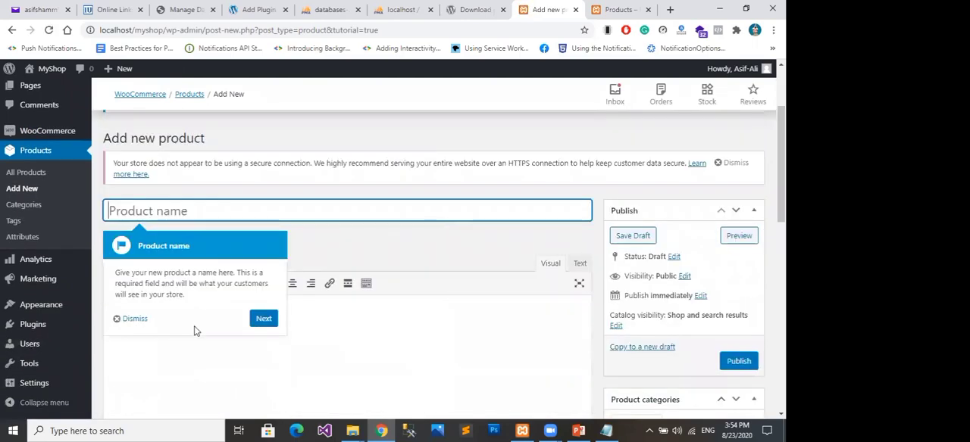
click(264, 319)
click(416, 306)
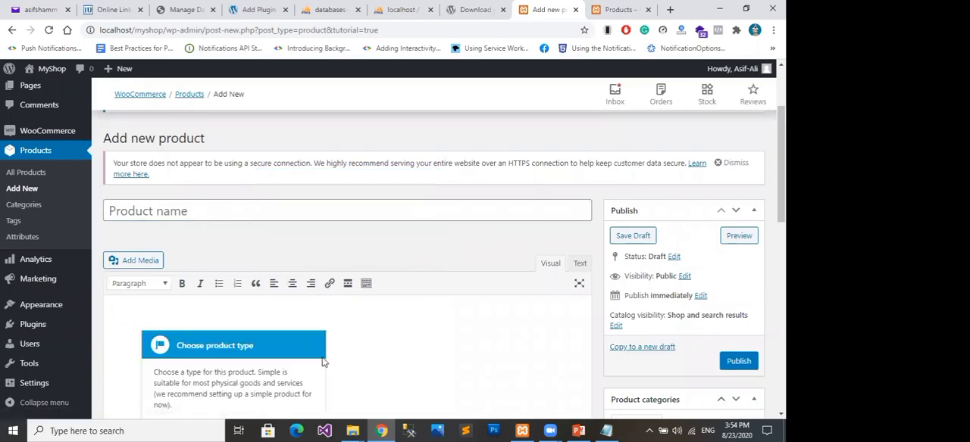
scroll(309, 323, down, 2)
click(309, 335)
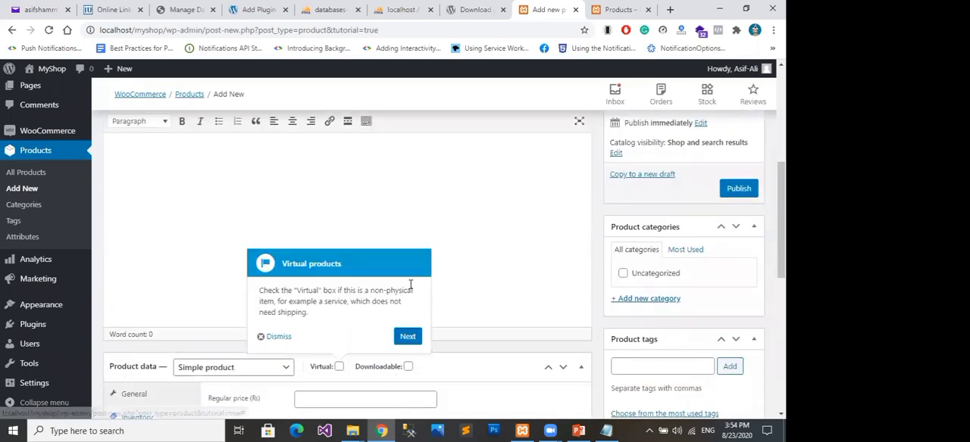
click(417, 338)
click(476, 335)
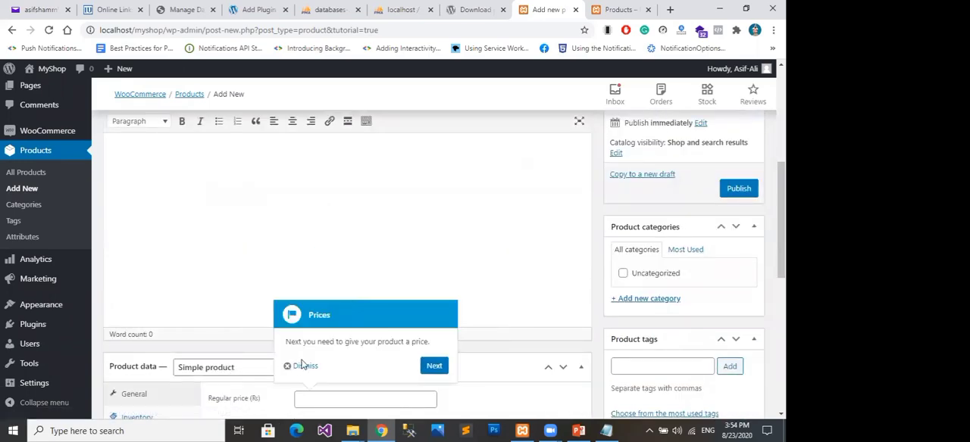
click(301, 366)
scroll(245, 260, up, 4)
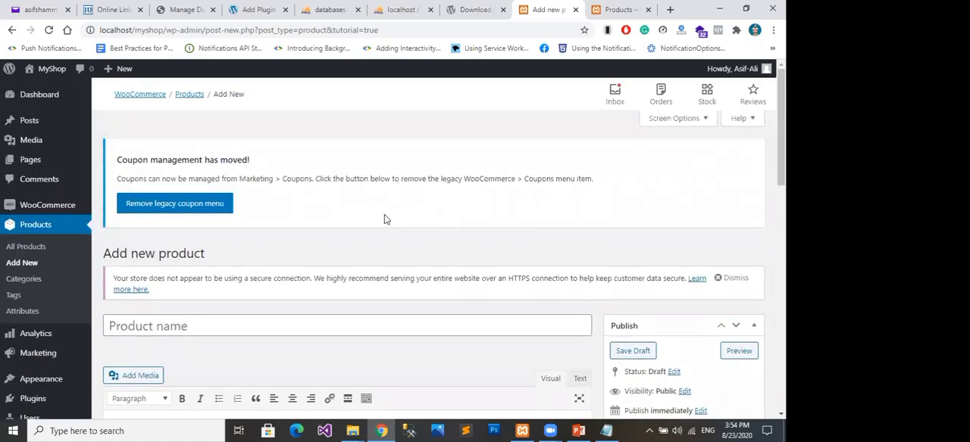
scroll(384, 219, down, 2)
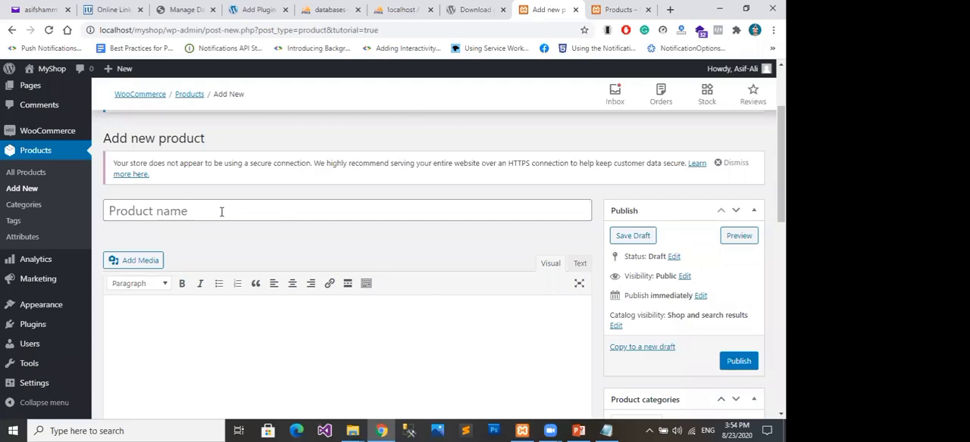
click(222, 212)
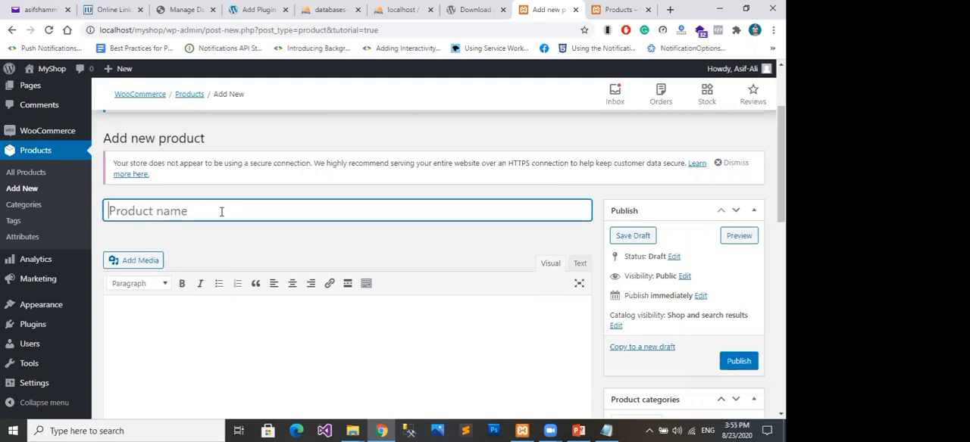
Name the new product Tea Tree Oil
text(Tea )
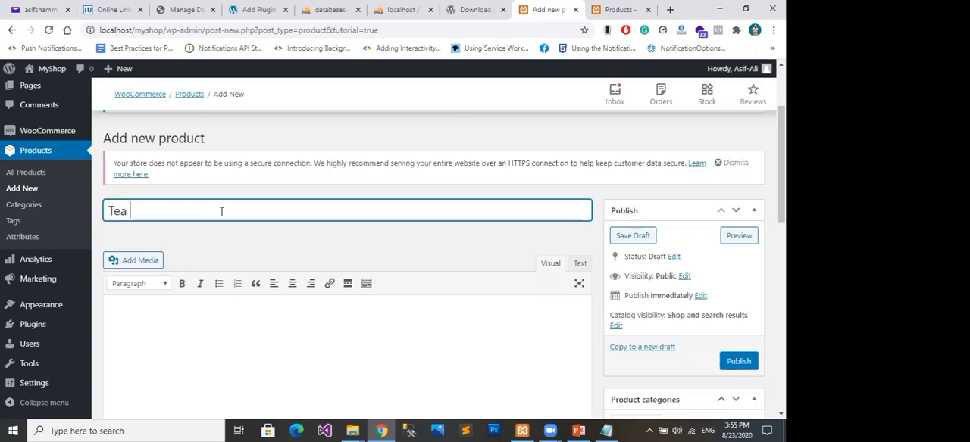
text(Tree Oil)
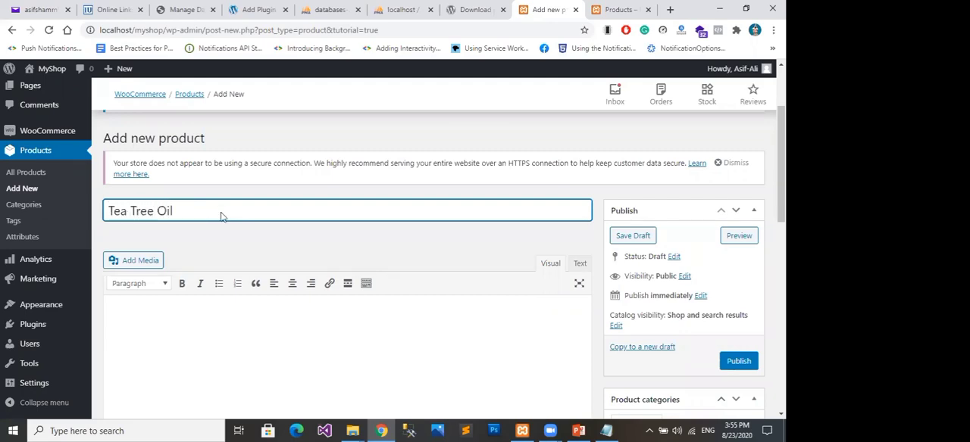
Enter the product description good for skin
scroll(221, 215, down, 1)
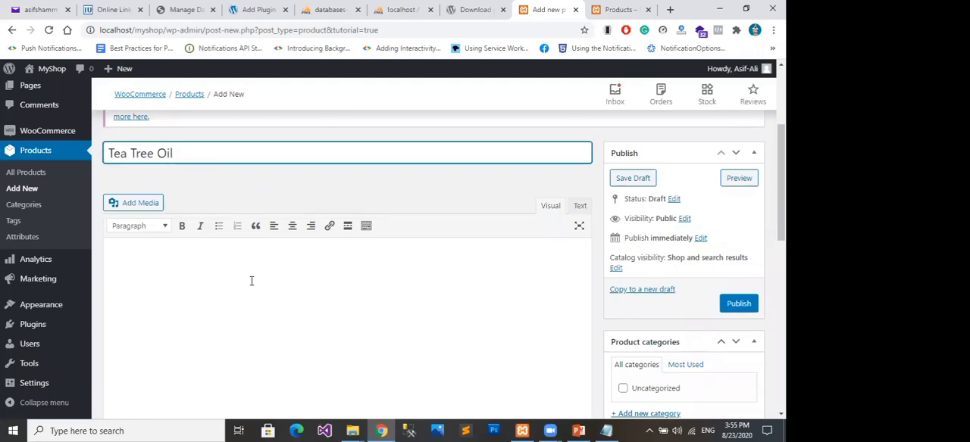
click(175, 275)
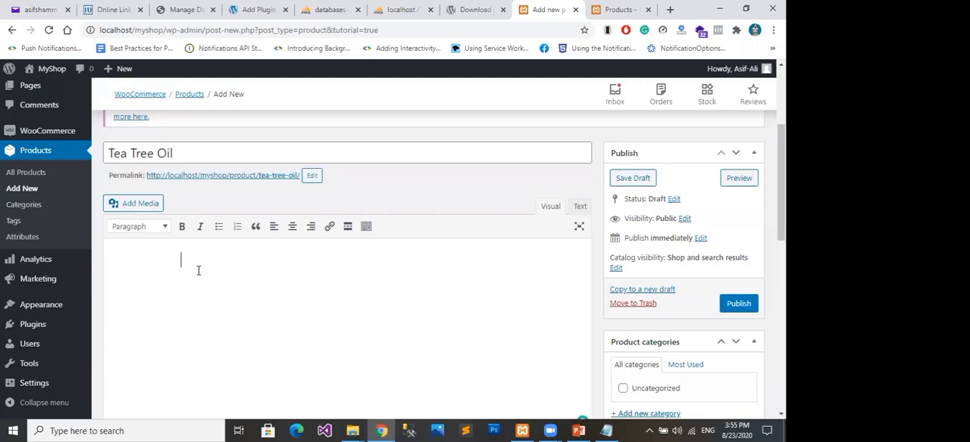
text(good for skin)
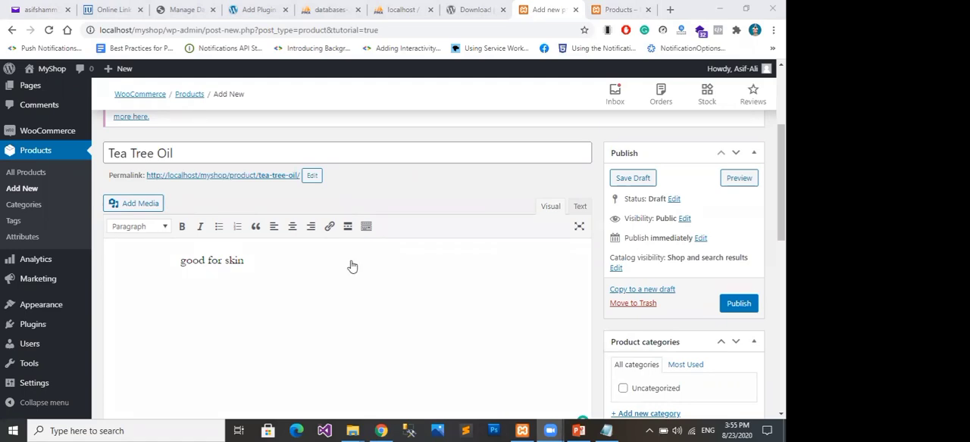
Switch the product type to Variable and Grouped product to compare them, returning to Simple product
click(243, 262)
scroll(268, 266, down, 2)
scroll(271, 265, down, 2)
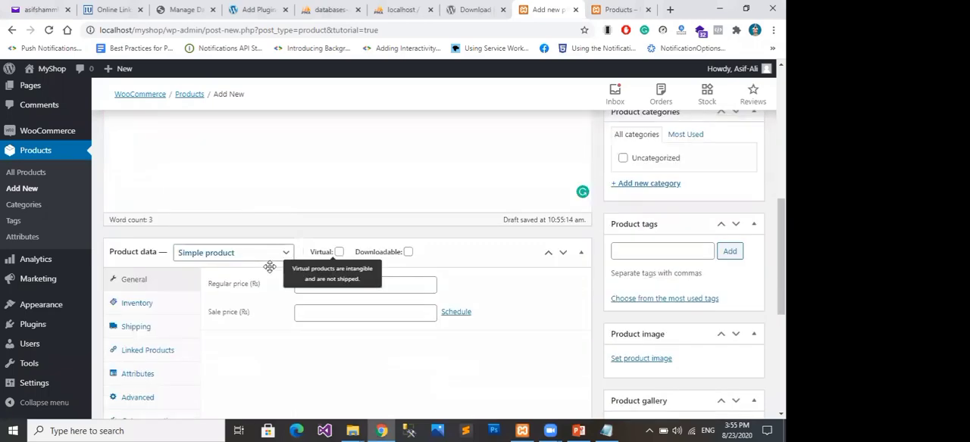
scroll(268, 266, up, 3)
scroll(267, 266, down, 2)
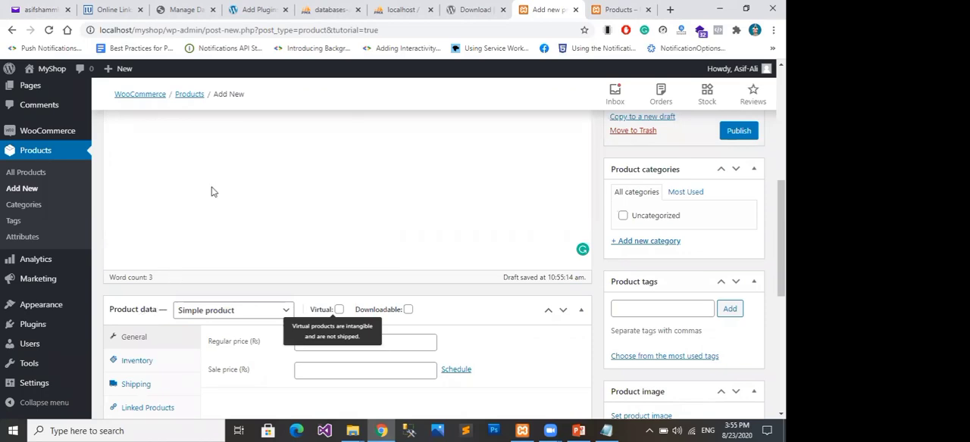
scroll(212, 190, down, 2)
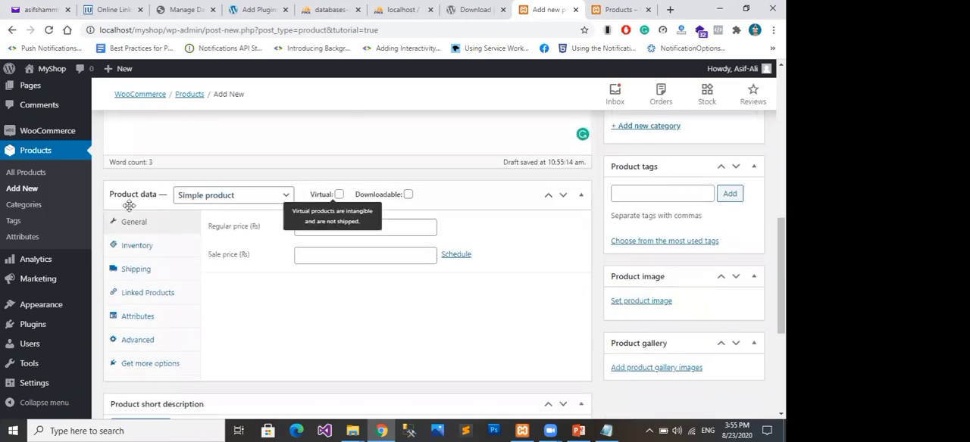
click(271, 199)
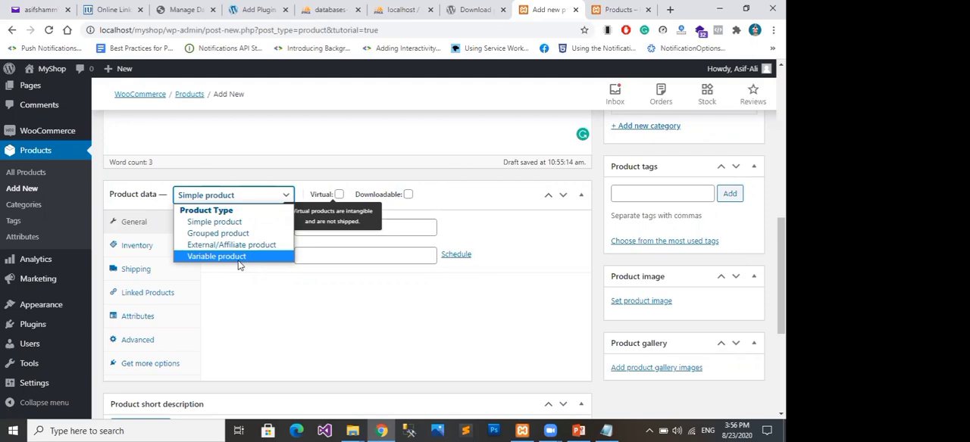
click(227, 257)
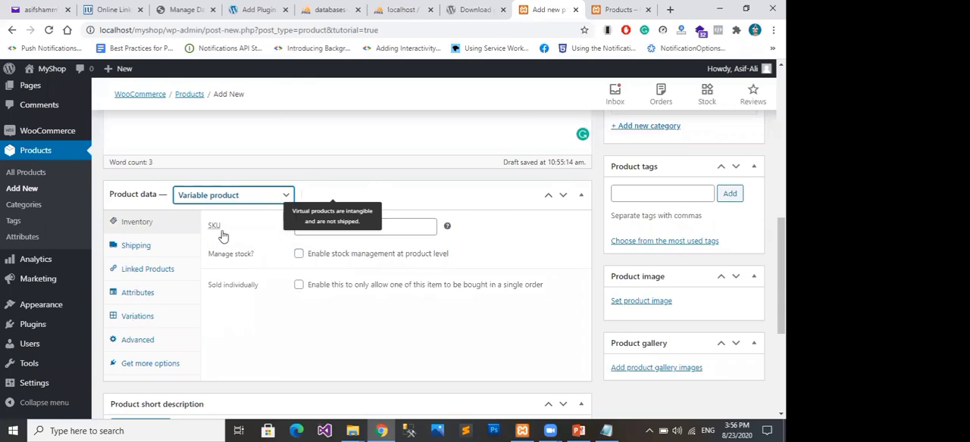
click(232, 198)
click(219, 220)
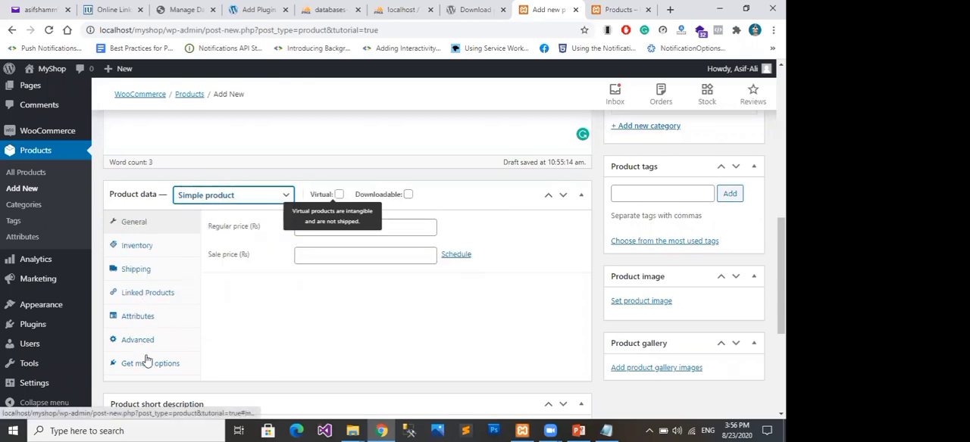
click(219, 199)
click(216, 233)
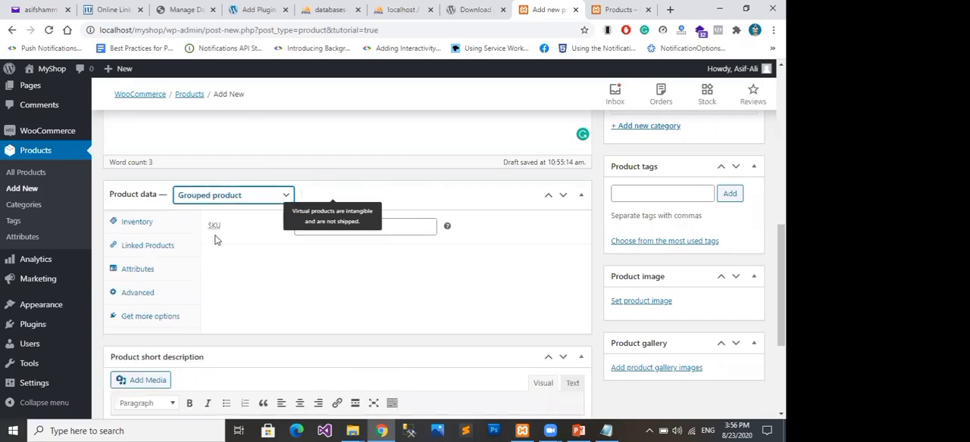
click(215, 196)
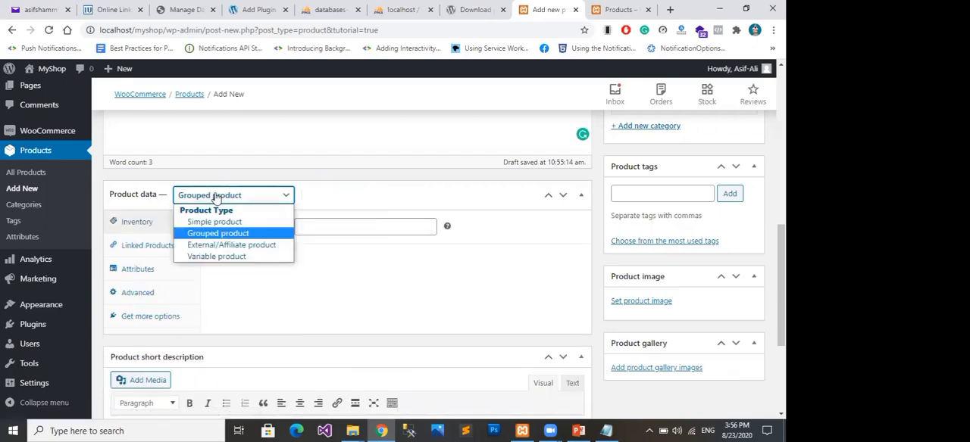
click(216, 223)
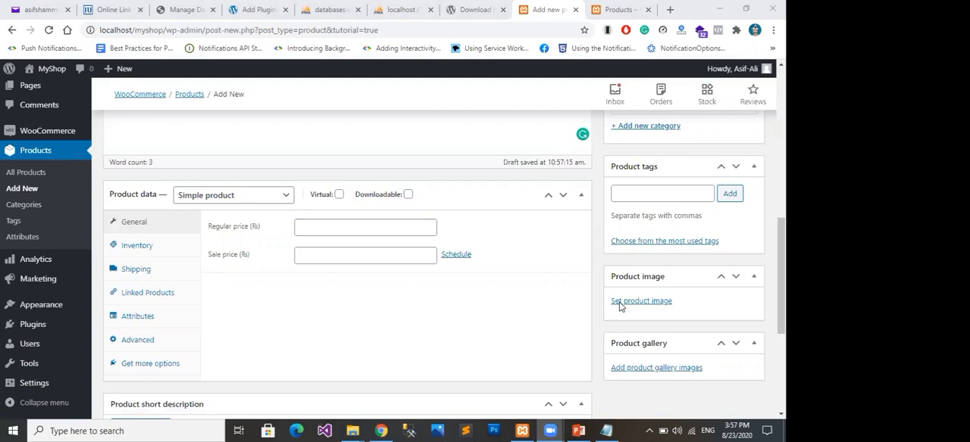
Set the regular price to 320 and the sale price to 300
click(295, 232)
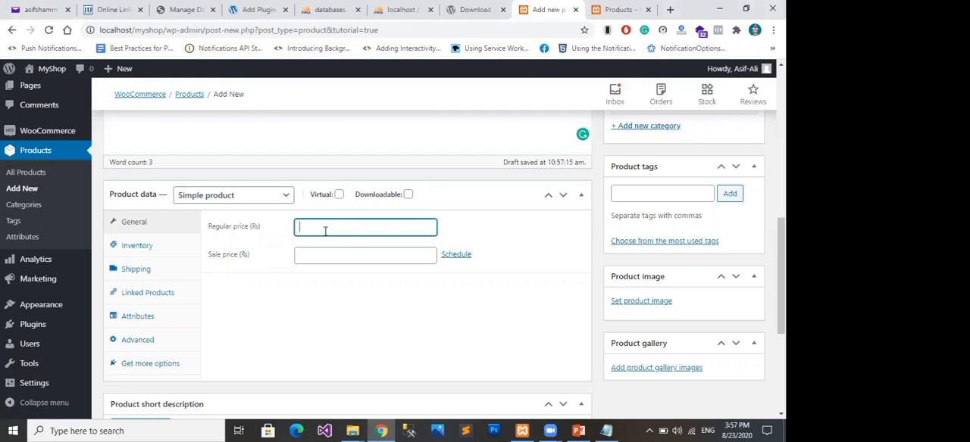
text(320)
click(329, 246)
text(300)
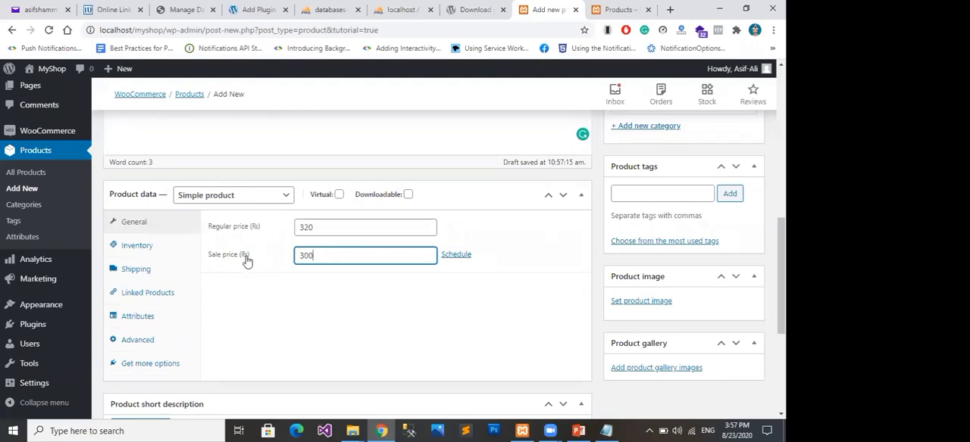
key(ctrl+a)
key(BackSpace)
text(300)
Schedule the sale price dates from 2020-09-07 to 2020-09-15, then cancel the schedule
click(455, 256)
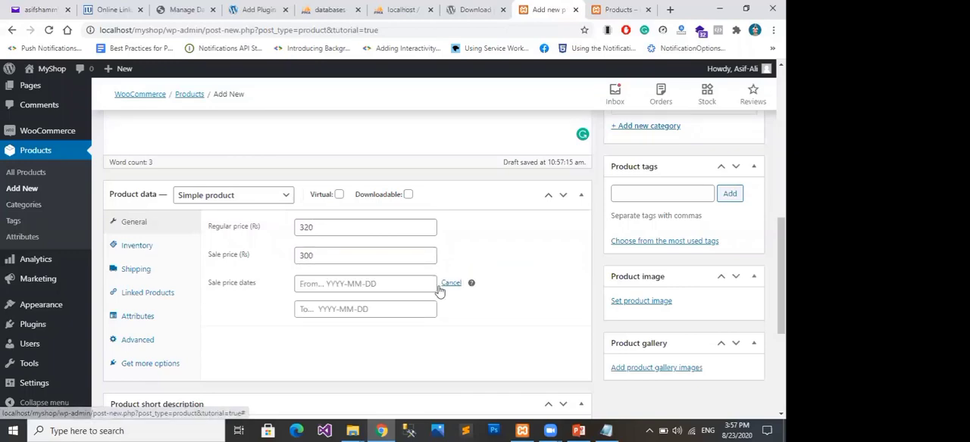
click(341, 286)
click(426, 122)
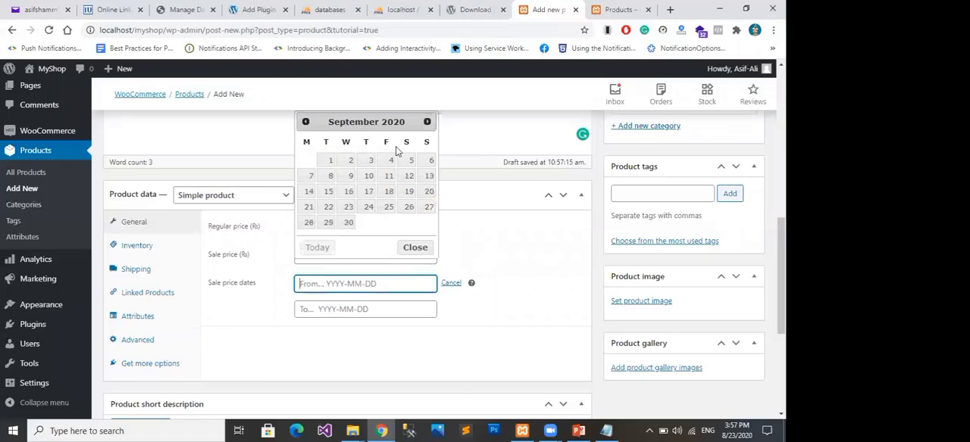
click(309, 176)
click(343, 309)
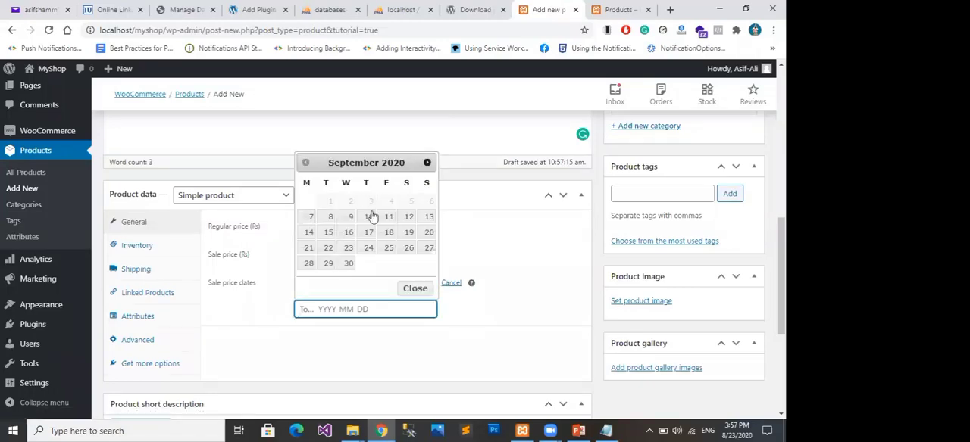
click(328, 233)
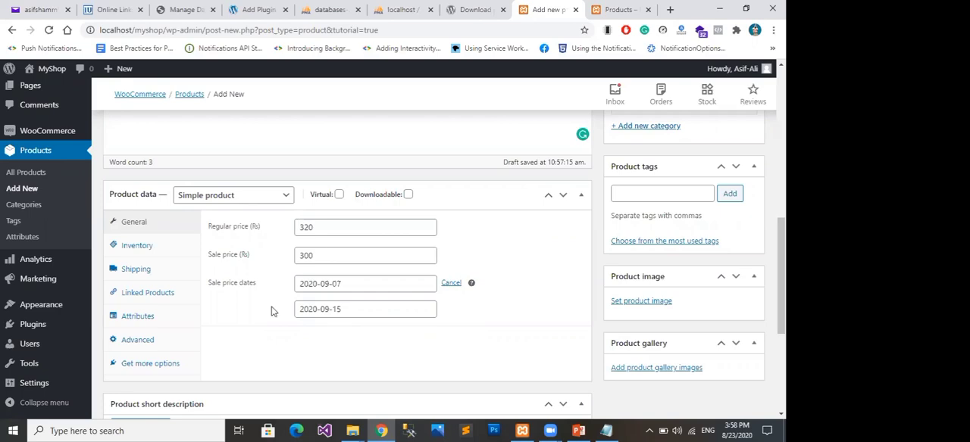
click(453, 284)
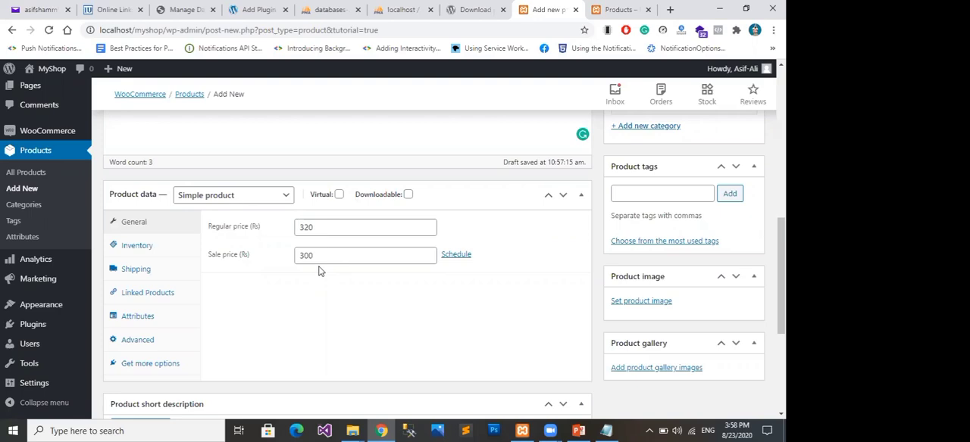
Open the Inventory section and set the SKU to TTO123456
click(149, 251)
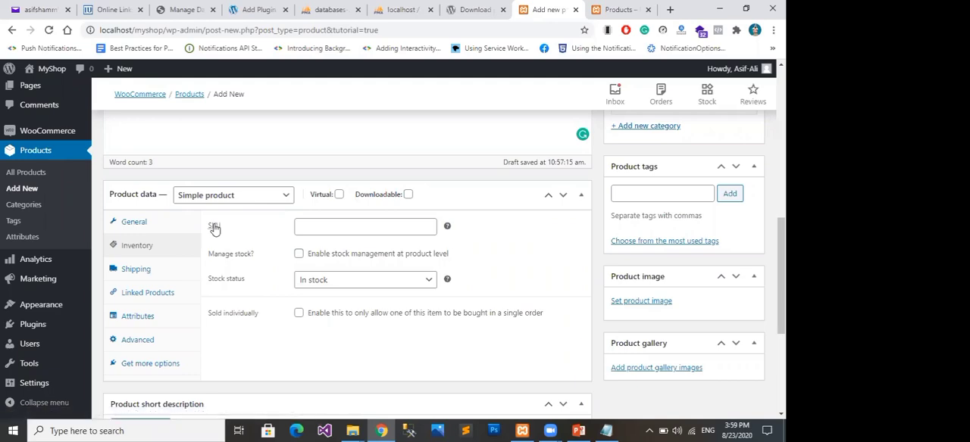
mouse_move(215, 230)
scroll(293, 184, up, 3)
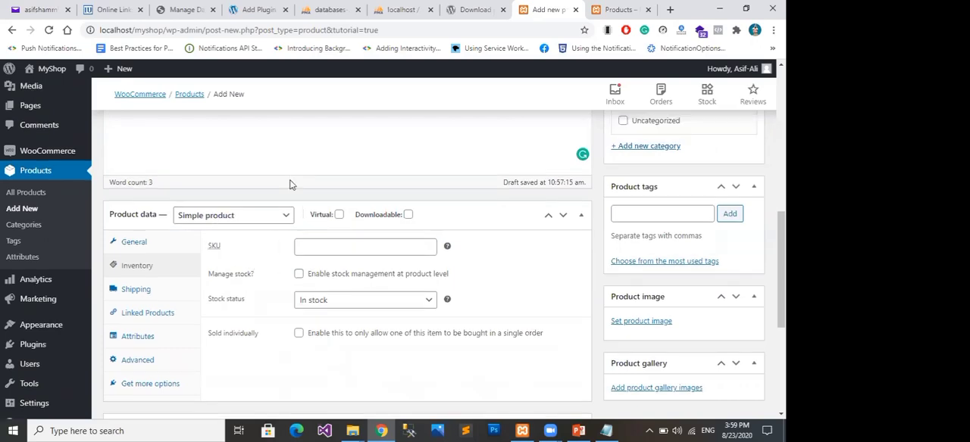
scroll(207, 169, up, 2)
scroll(244, 222, down, 5)
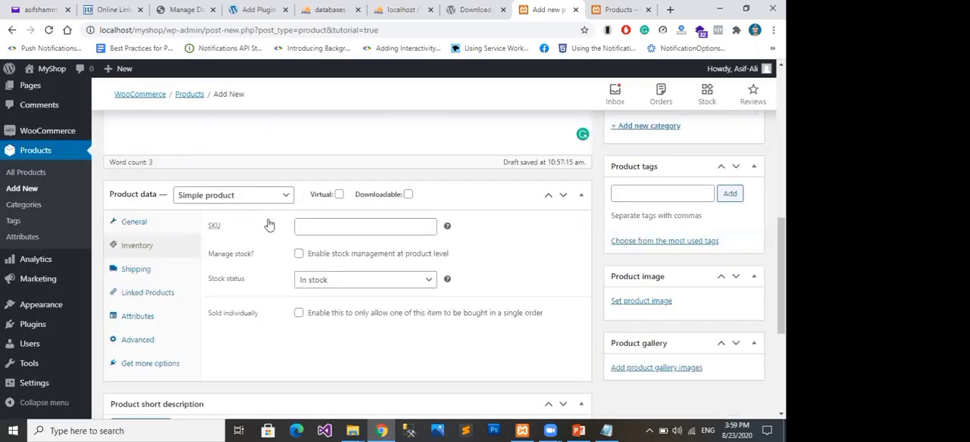
click(329, 227)
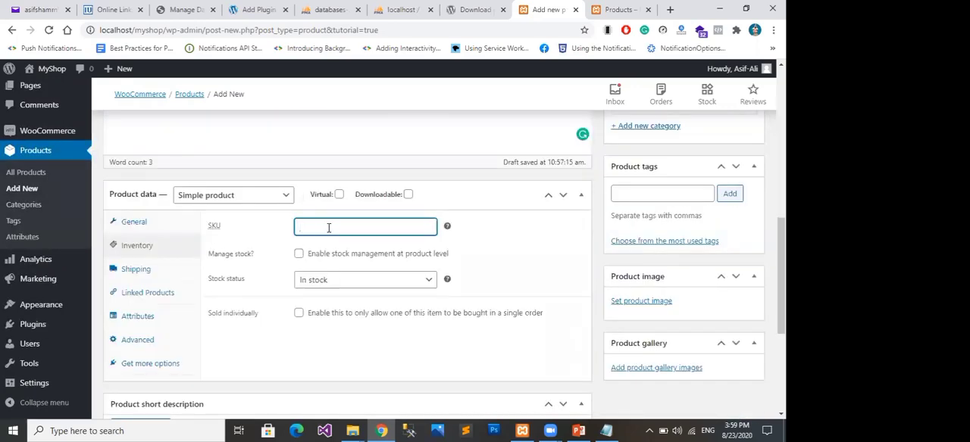
text(TTO123456)
Toggle stock management and try the Out of stock status before returning it to In stock
click(299, 256)
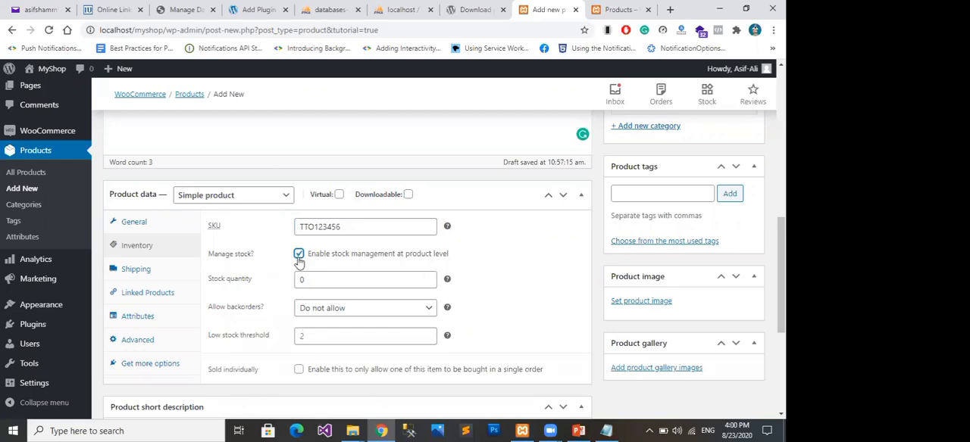
click(300, 257)
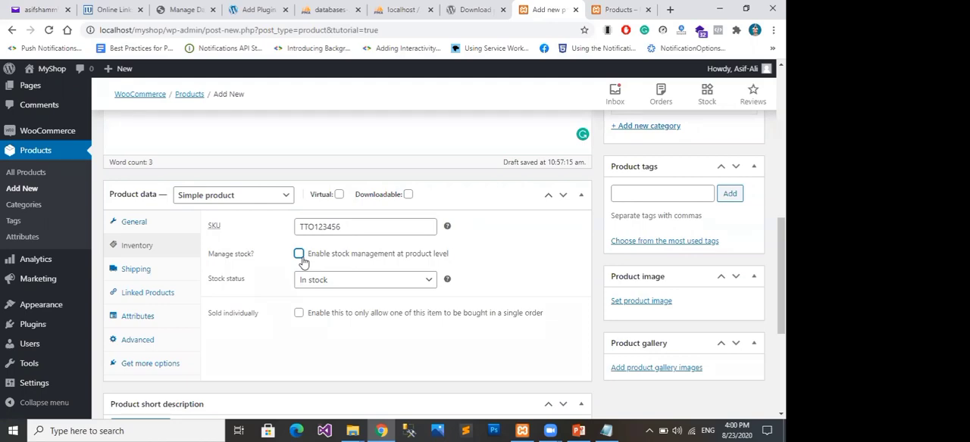
click(340, 284)
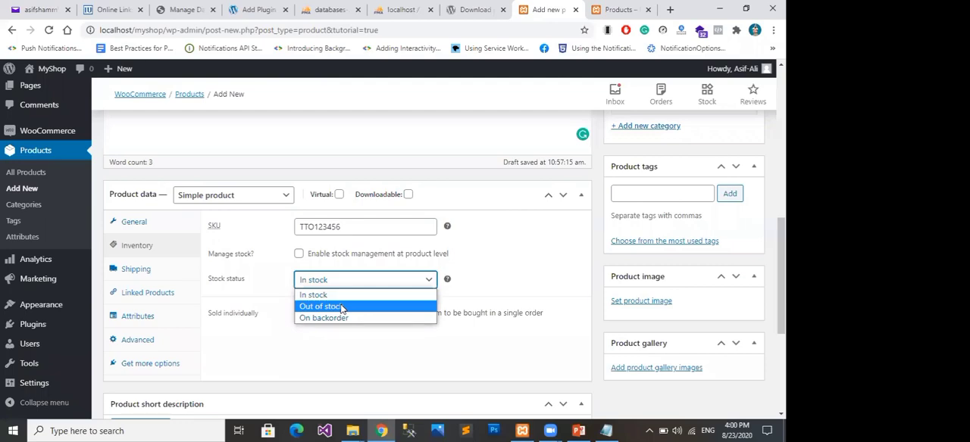
click(342, 306)
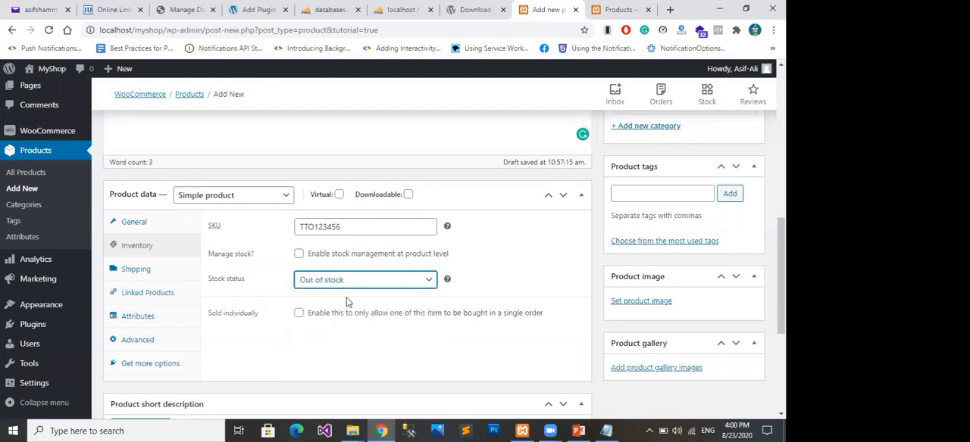
click(341, 281)
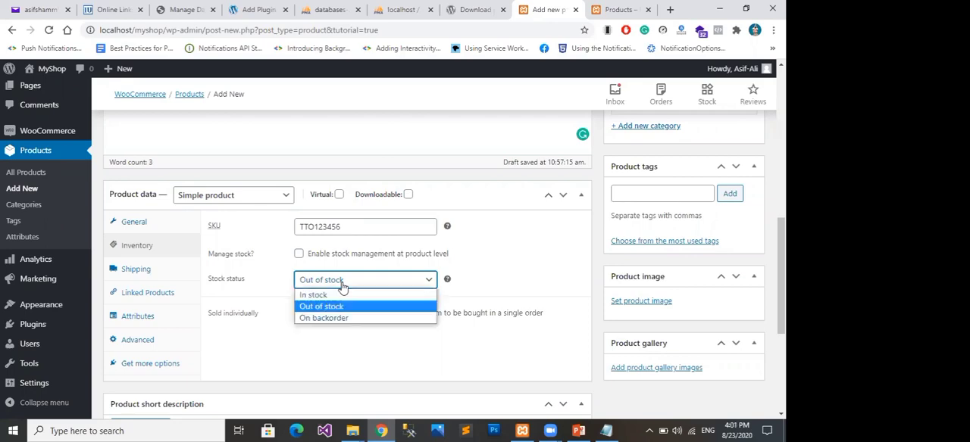
click(303, 294)
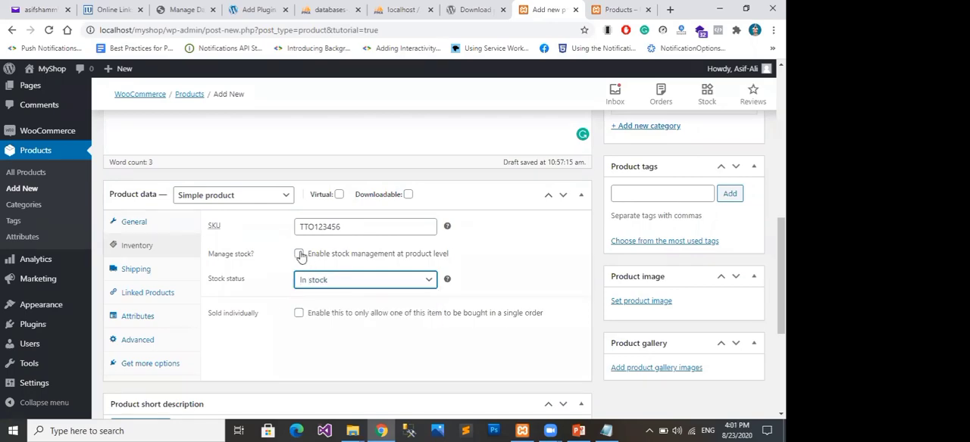
Enable stock management at product level and set the stock quantity to 2
click(300, 255)
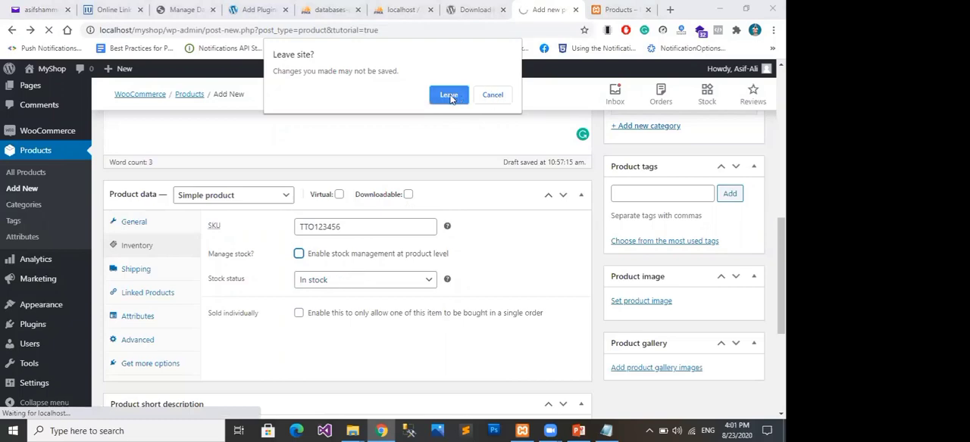
click(492, 97)
click(299, 255)
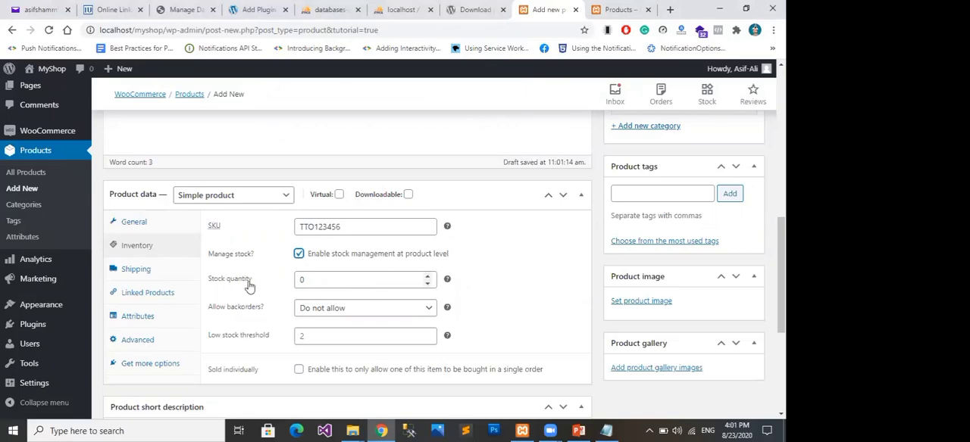
double_click(307, 280)
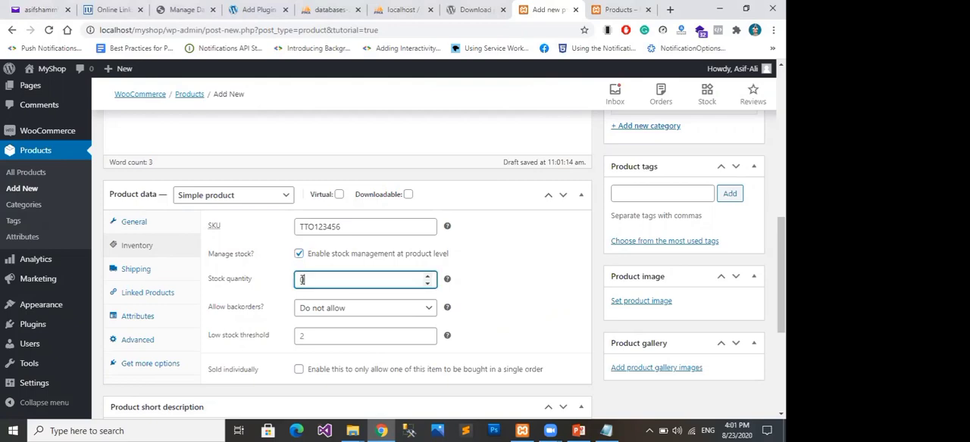
text(2)
mouse_move(448, 281)
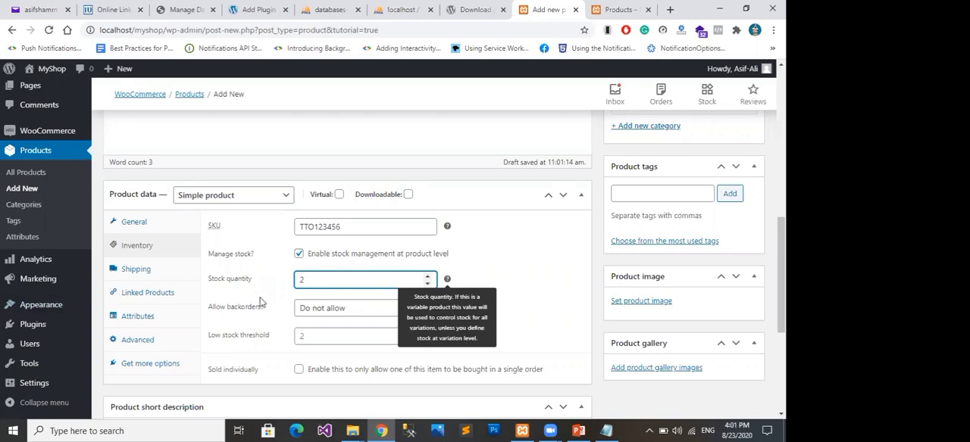
Set the low stock threshold to 2
scroll(266, 295, down, 1)
click(518, 203)
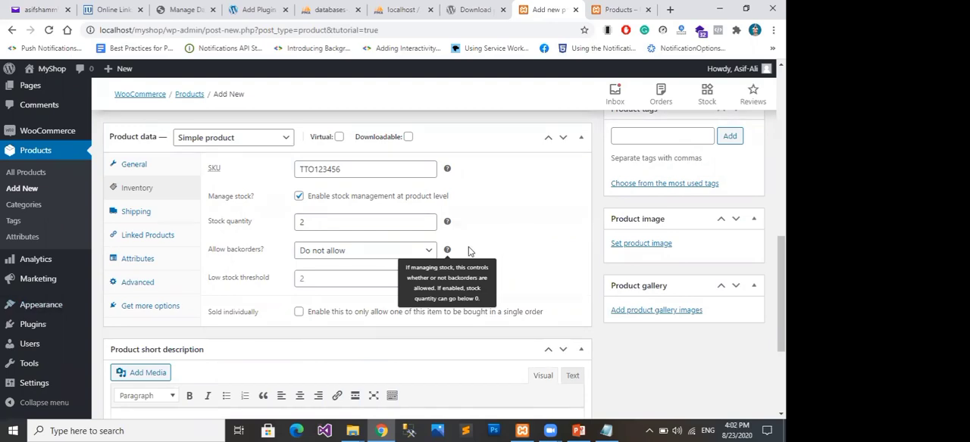
click(335, 280)
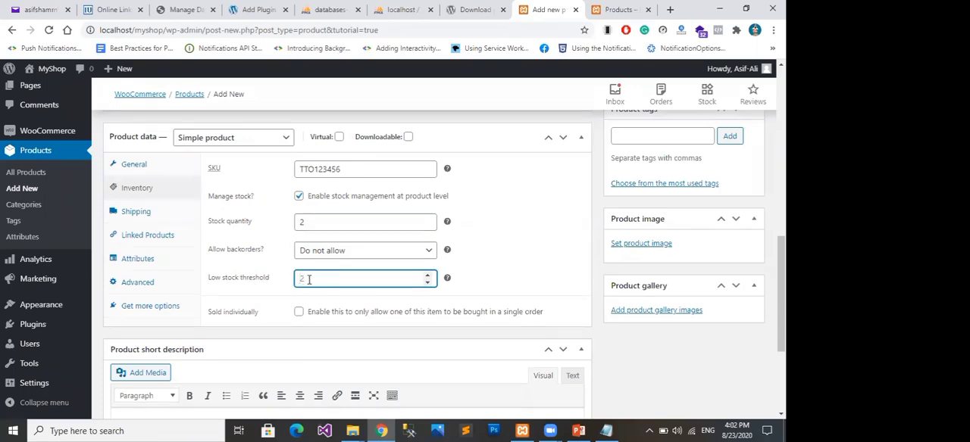
text(2)
scroll(506, 222, up, 1)
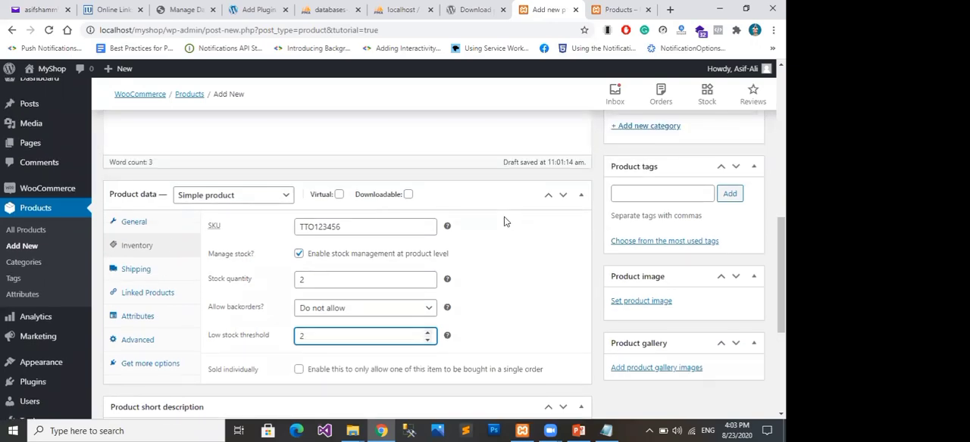
Open the Shipping section and set the product weight to 0.5 kg
mouse_move(447, 225)
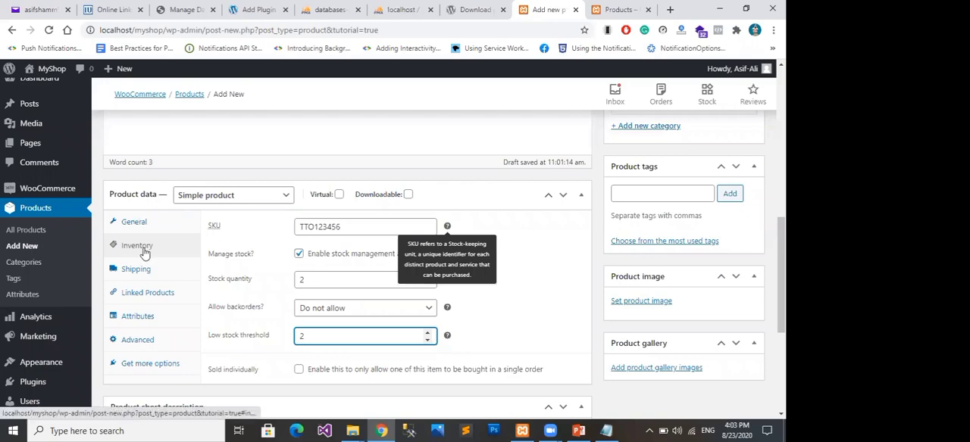
click(418, 9)
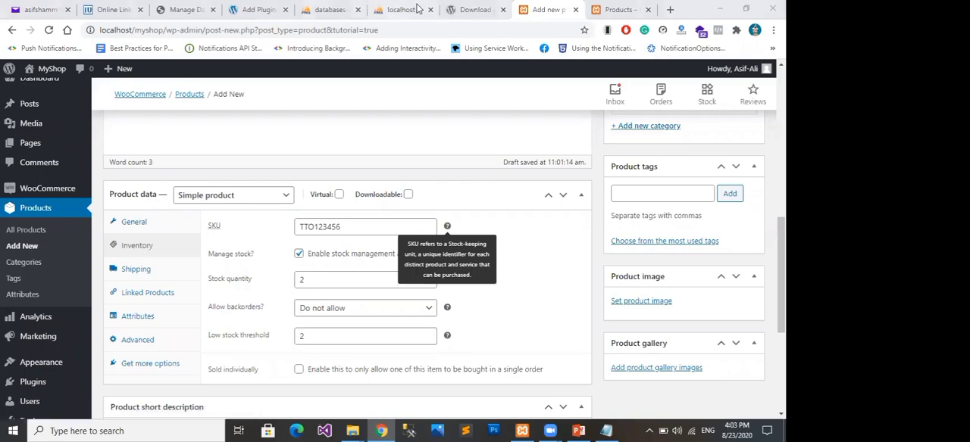
click(145, 275)
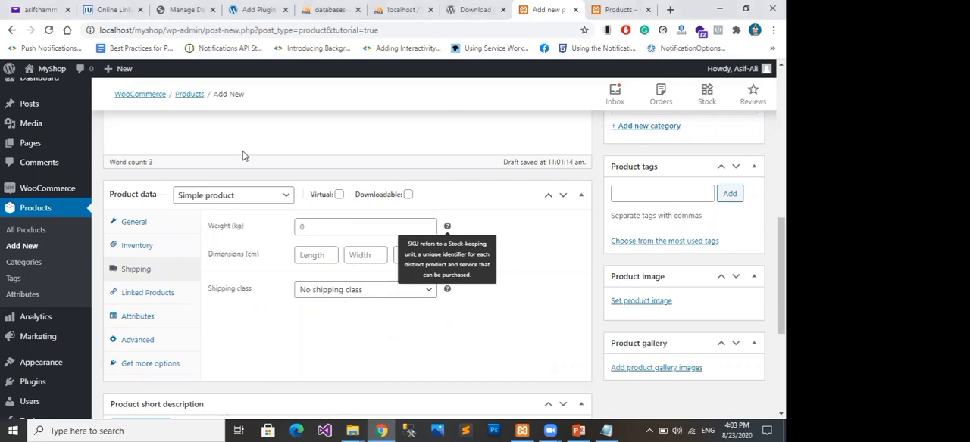
scroll(220, 191, up, 5)
scroll(284, 228, down, 5)
click(323, 226)
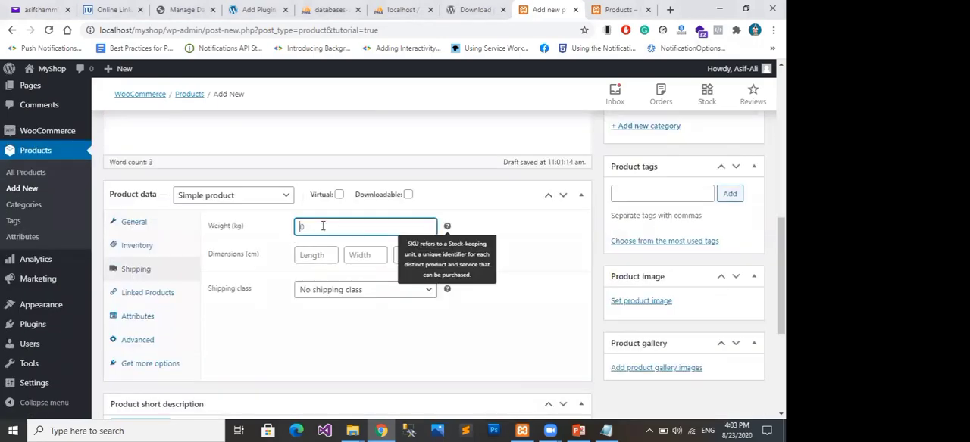
text(0.5)
Set the product dimensions to 1 × 1 × 1 cm for length, width and height
click(316, 254)
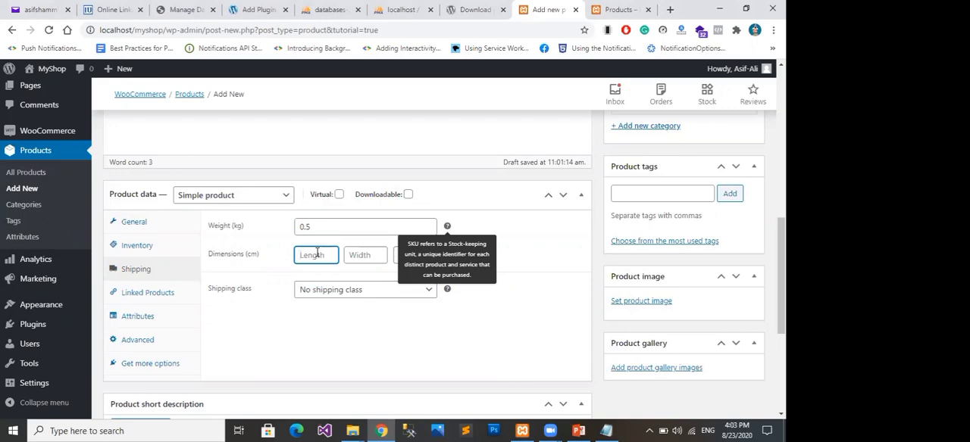
text(1)
click(370, 254)
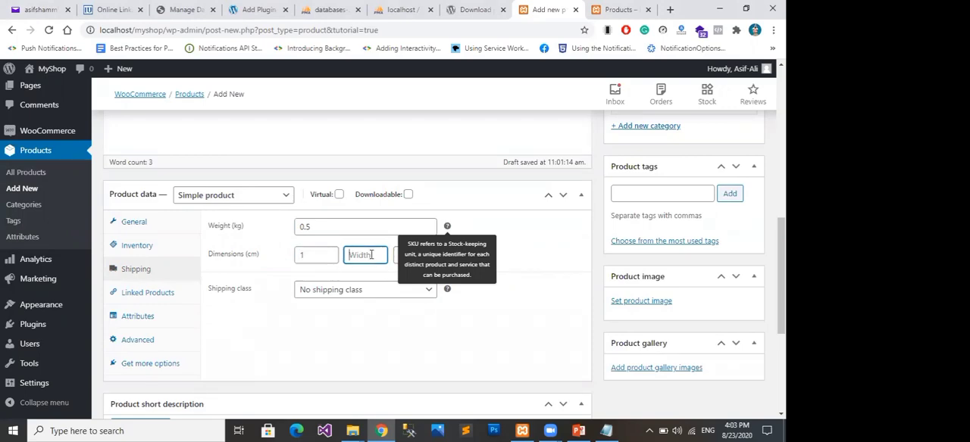
text(1)
click(399, 259)
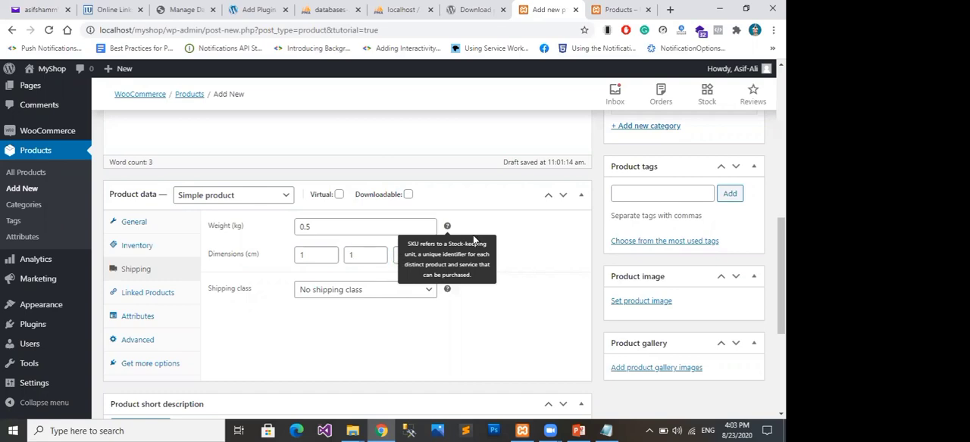
click(416, 255)
text(1)
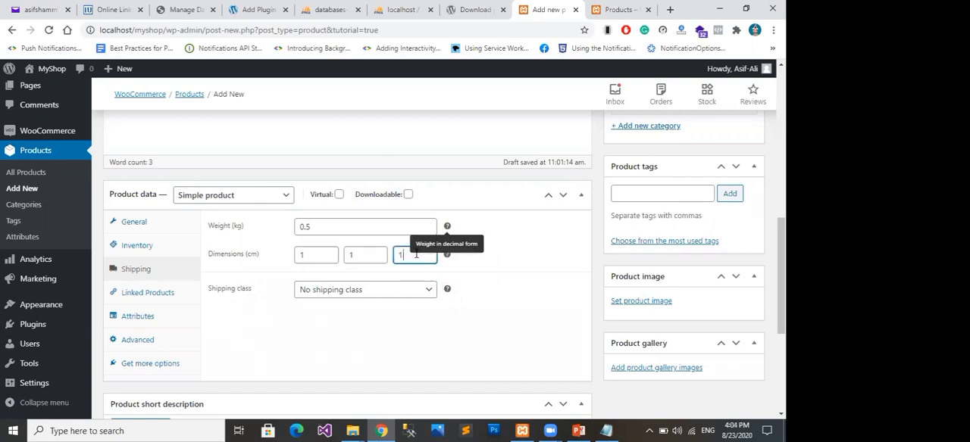
click(516, 311)
mouse_move(550, 431)
click(580, 382)
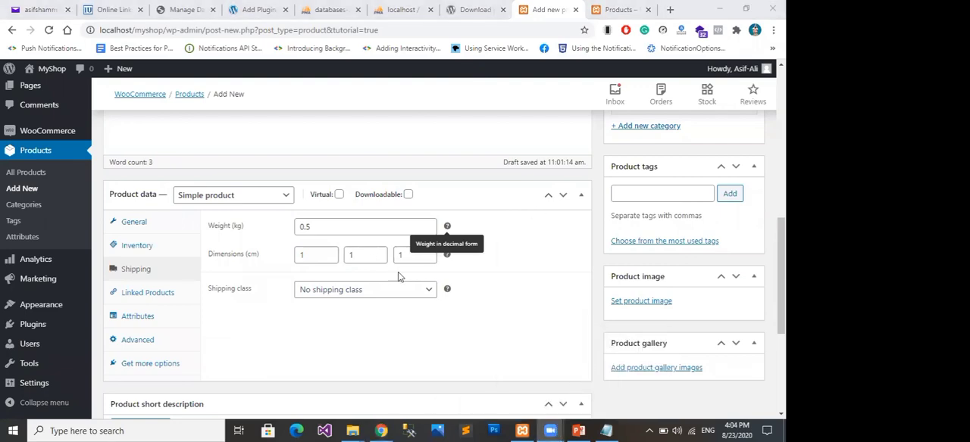
Examine the shipping class options for the product
mouse_move(449, 257)
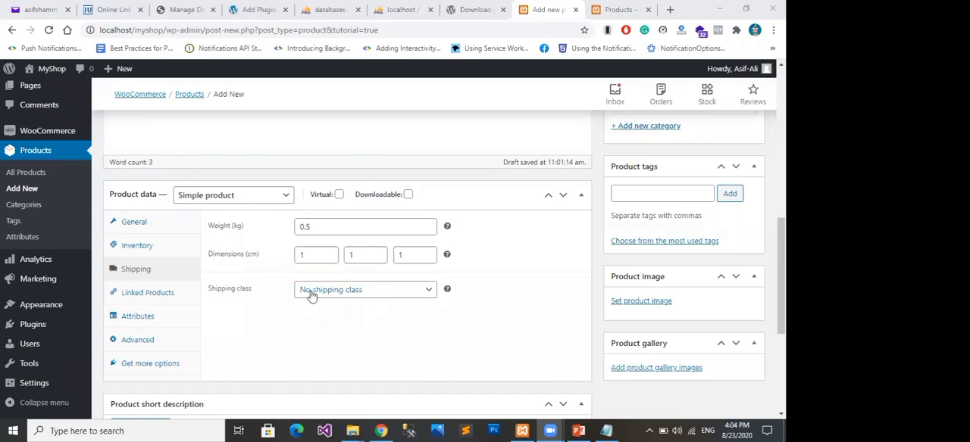
click(341, 291)
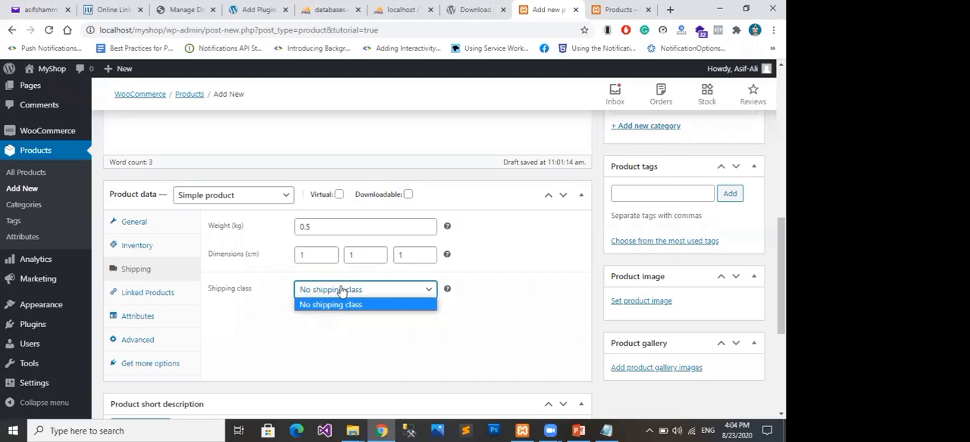
click(341, 292)
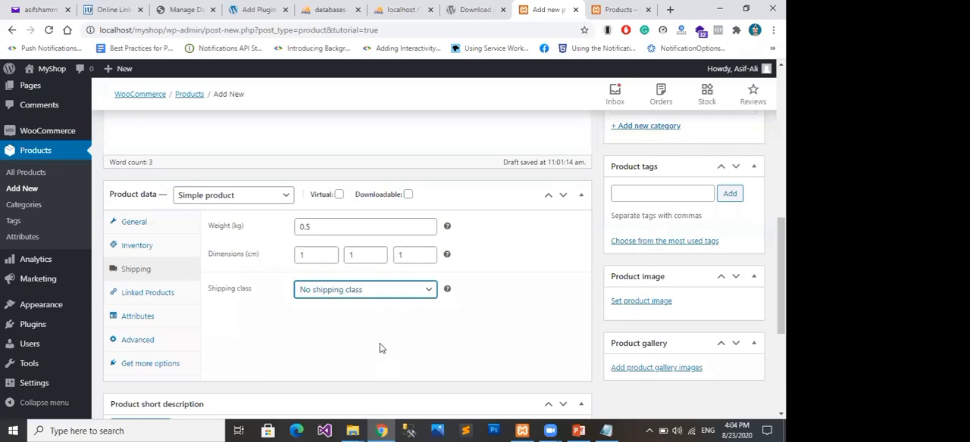
click(367, 297)
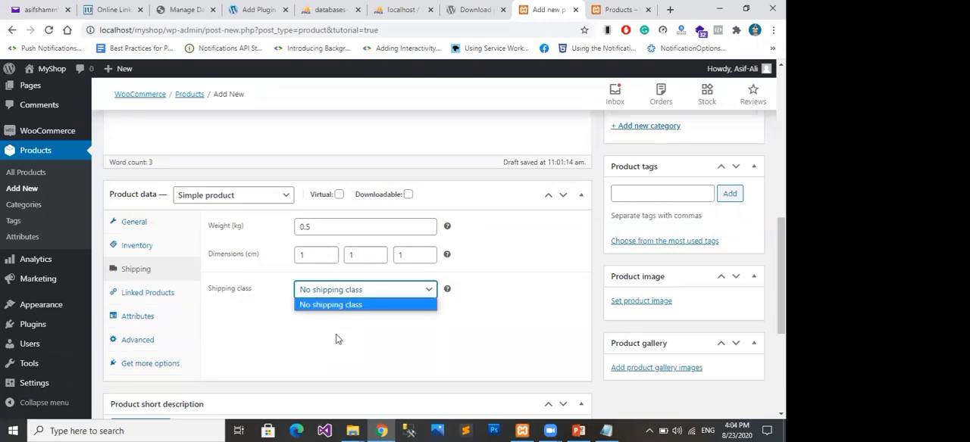
click(338, 307)
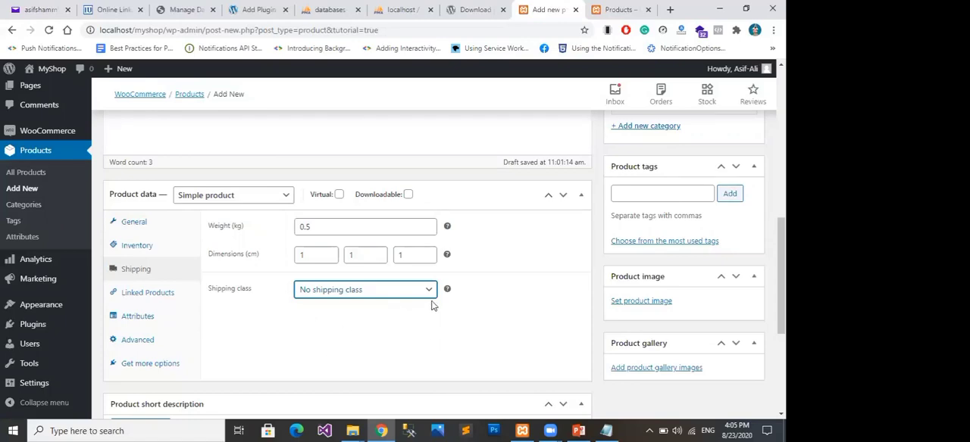
click(341, 290)
click(353, 293)
click(353, 293)
click(353, 292)
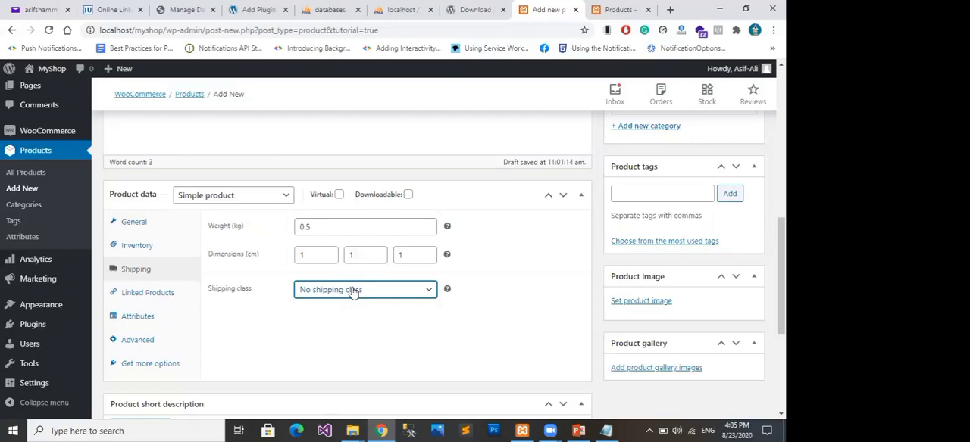
Open the Linked Products section and examine the Upsells and Cross-sells search fields
click(162, 297)
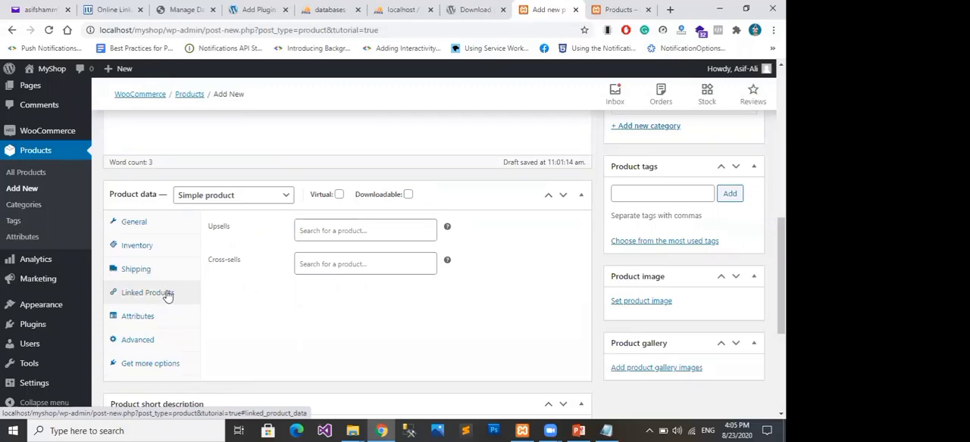
scroll(173, 251, up, 5)
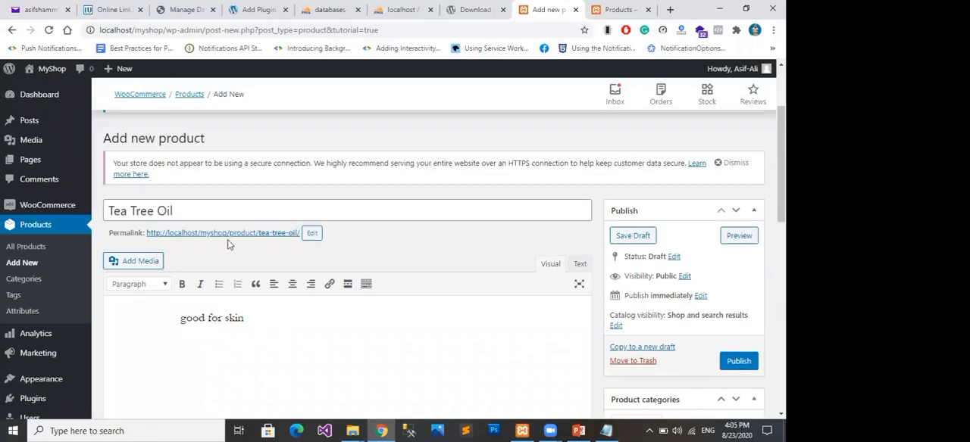
scroll(291, 273, down, 5)
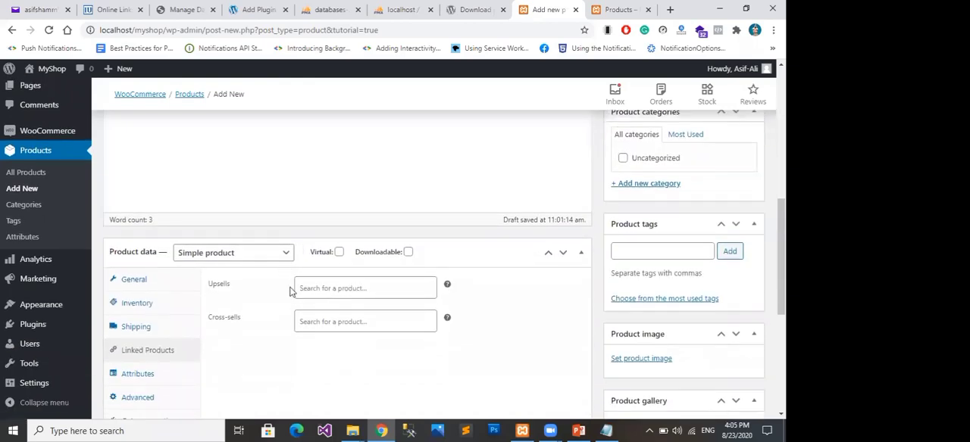
click(336, 290)
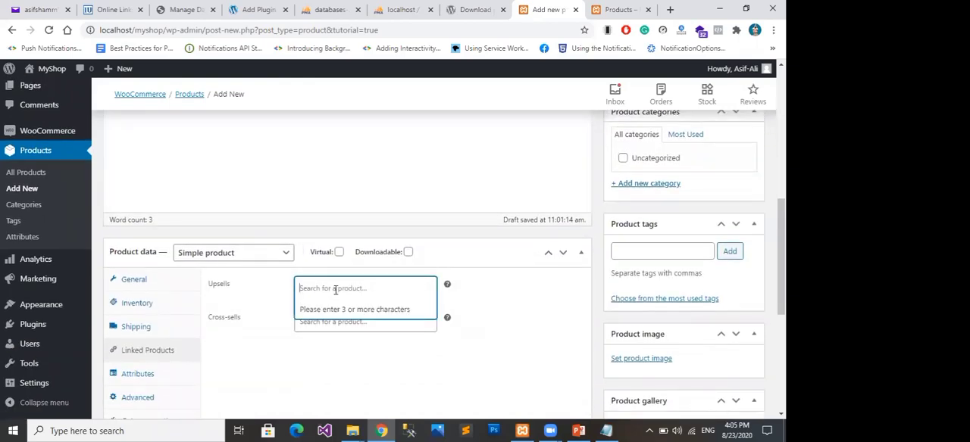
click(253, 294)
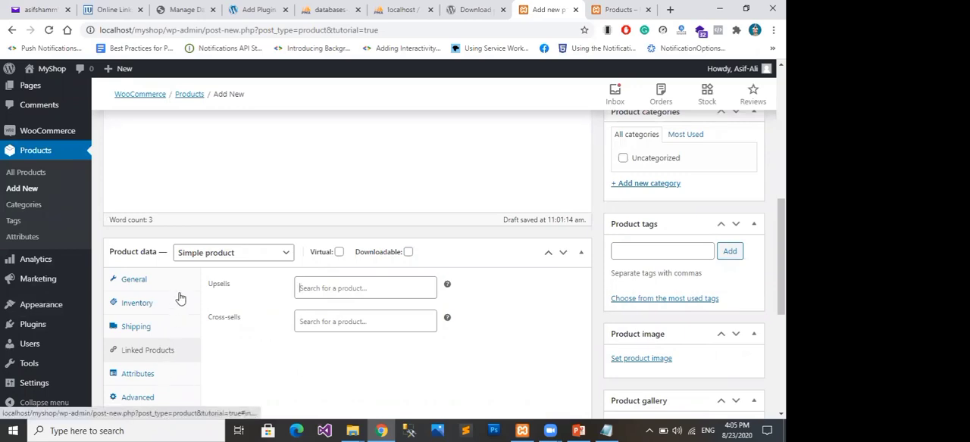
scroll(178, 301, down, 1)
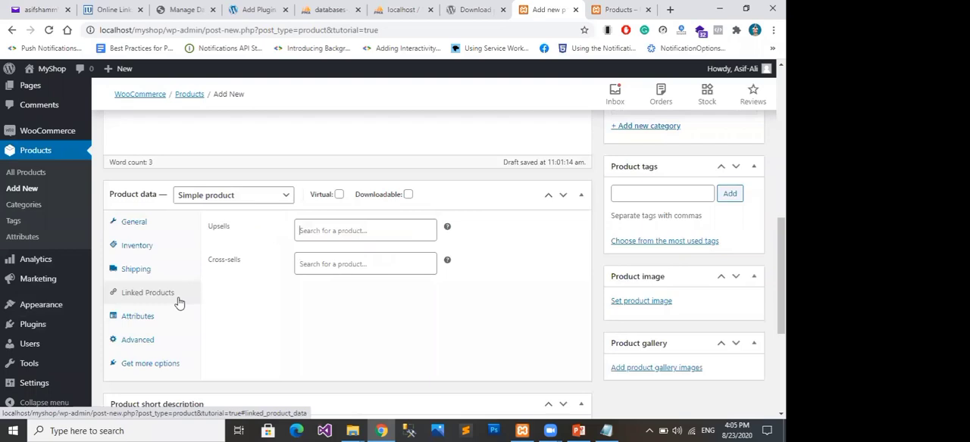
Open the Attributes section and review the available attribute types
click(134, 323)
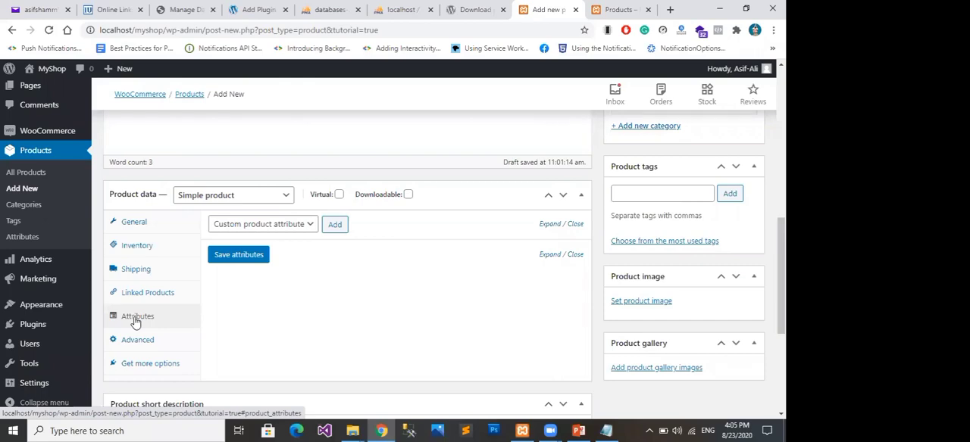
click(309, 225)
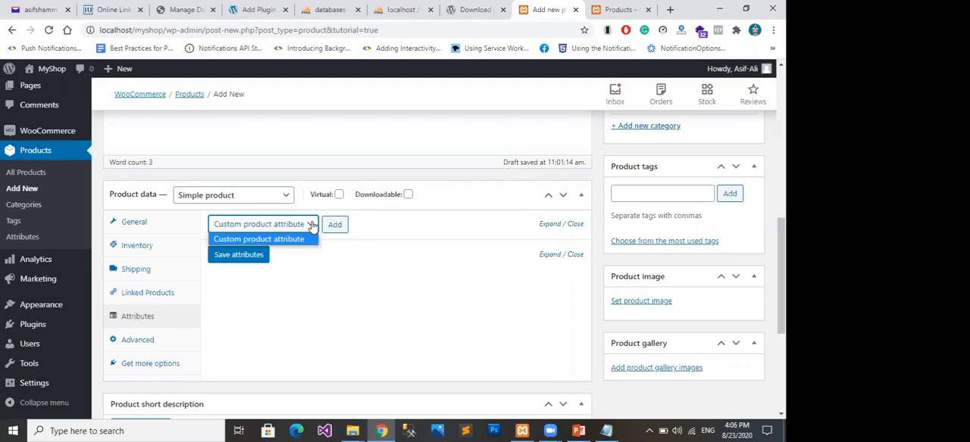
click(312, 227)
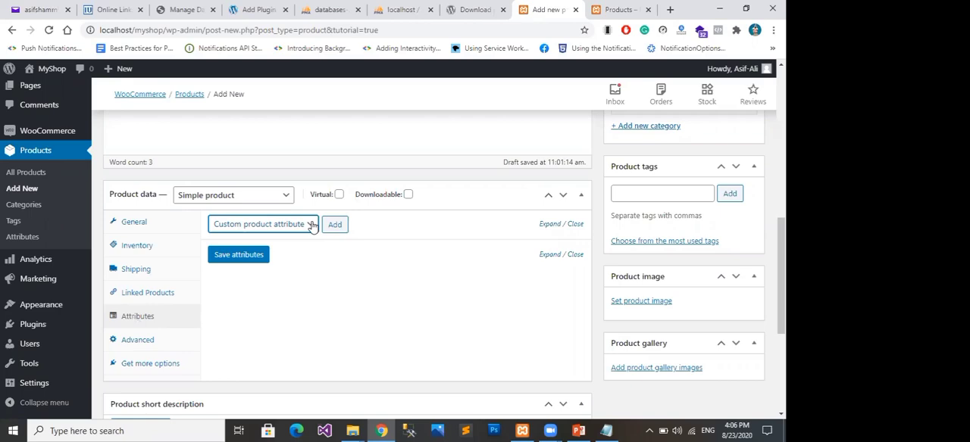
scroll(189, 167, up, 4)
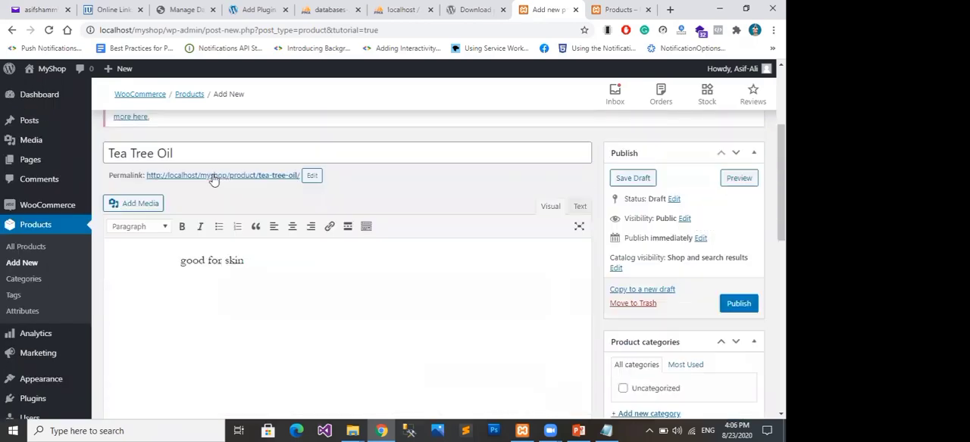
click(188, 152)
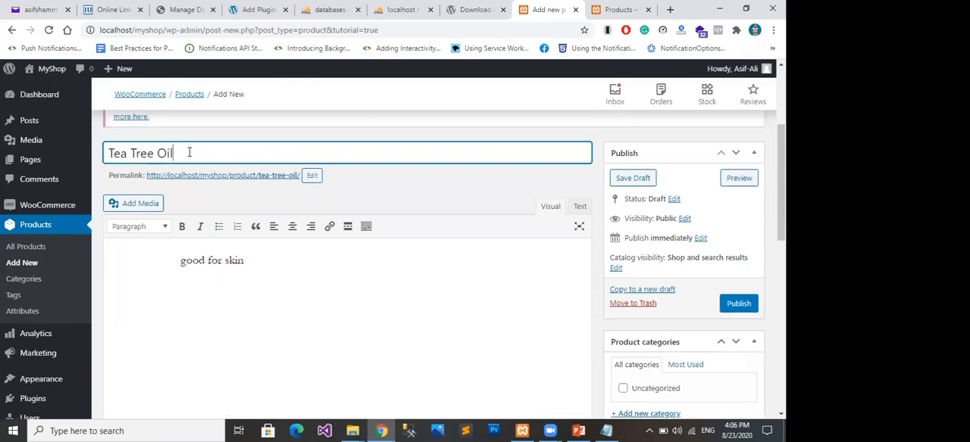
scroll(229, 288, down, 5)
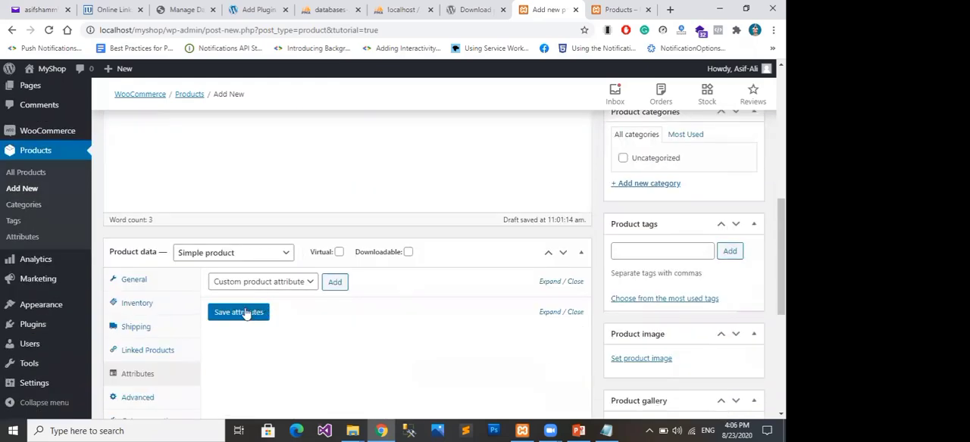
Add a custom product attribute named "Tea Tree oil 30 Ml" and collapse it
click(335, 282)
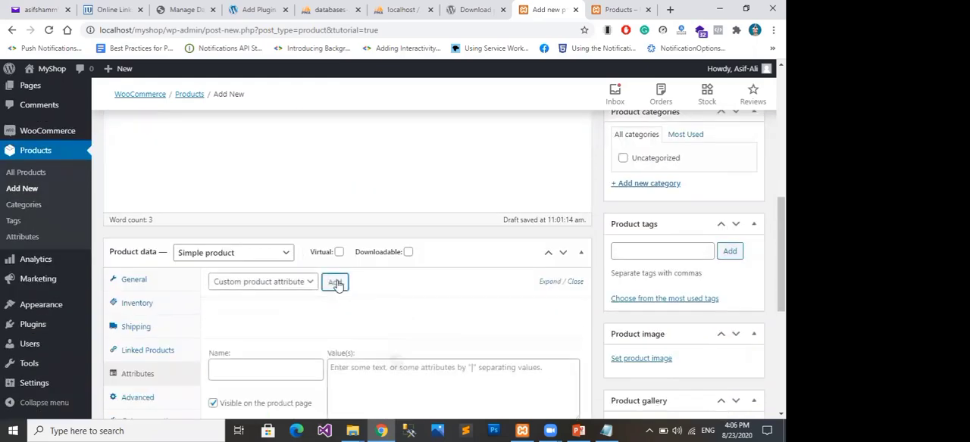
scroll(335, 310, down, 1)
click(259, 317)
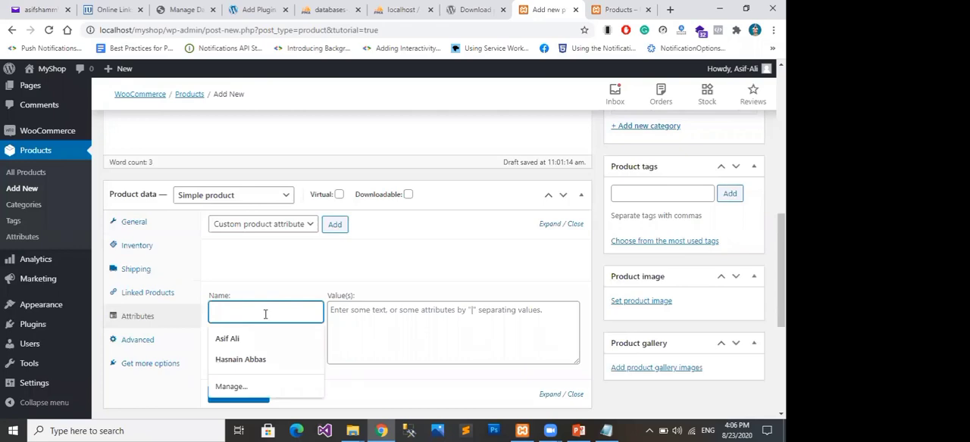
text(Tea)
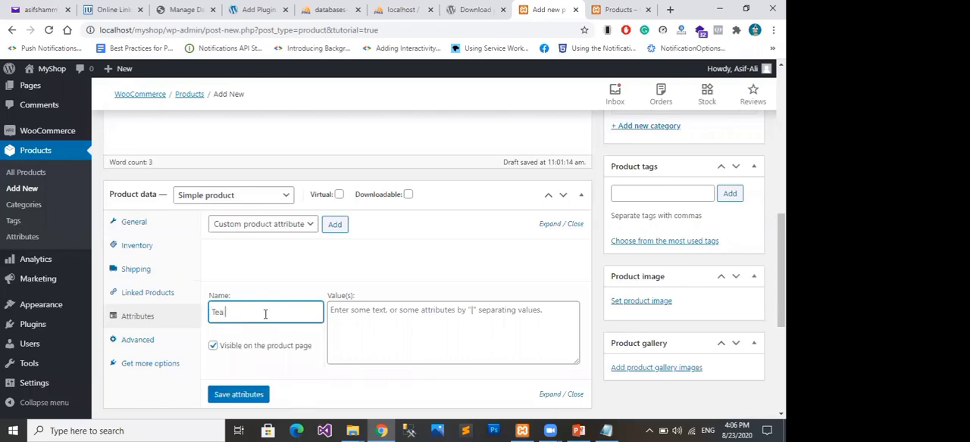
text( Tree oil 30 Ml)
click(399, 327)
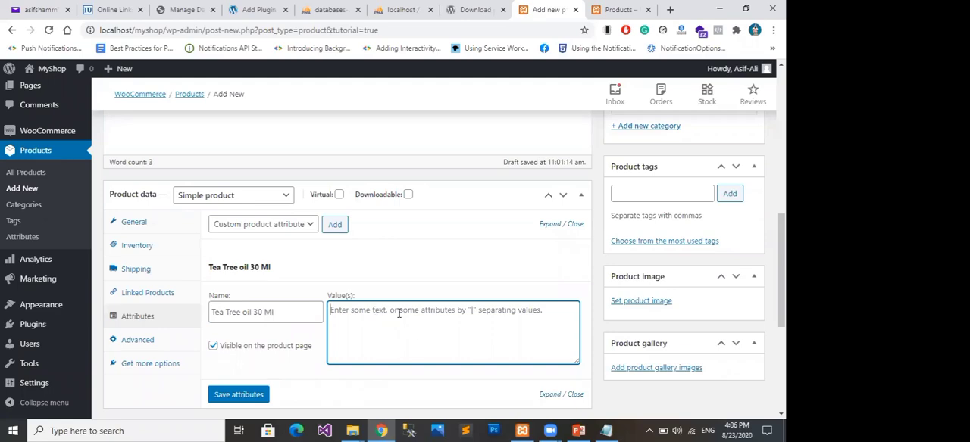
scroll(400, 316, down, 1)
click(573, 338)
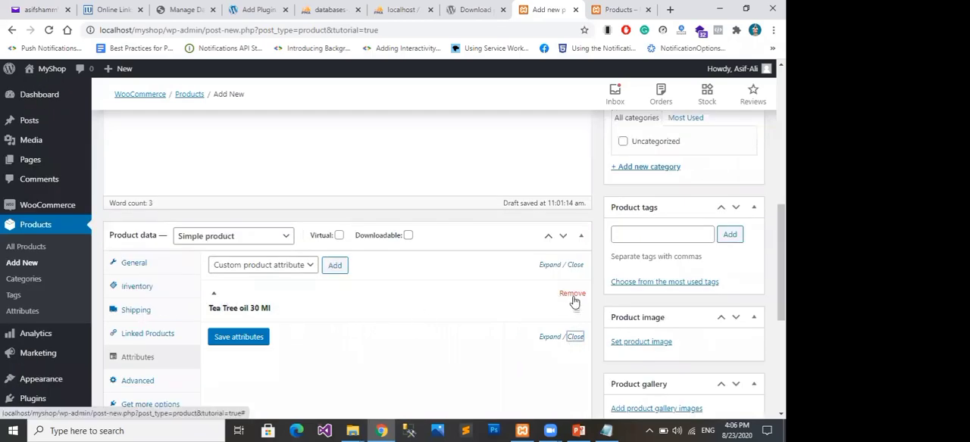
Remove the custom attribute "Tea Tree oil 30 Ml" from the product
click(571, 295)
click(453, 96)
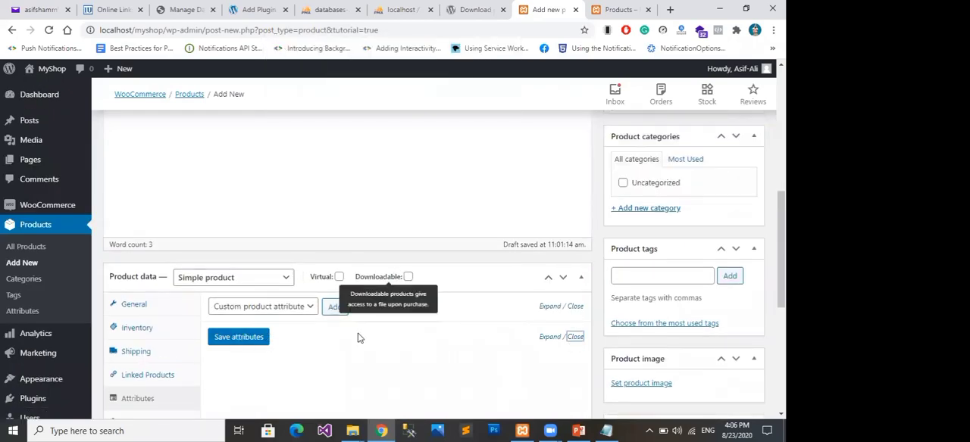
Open the Advanced product settings and enter the purchase note "Don apply on eye"
scroll(177, 342, down, 2)
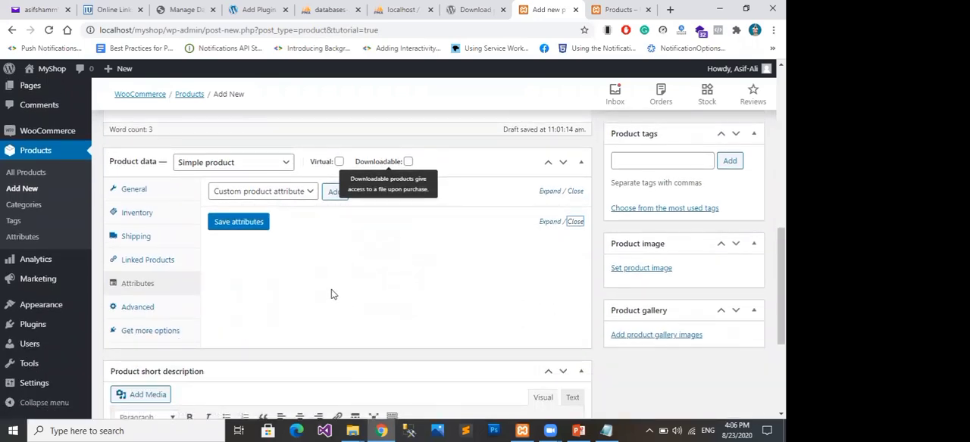
click(132, 312)
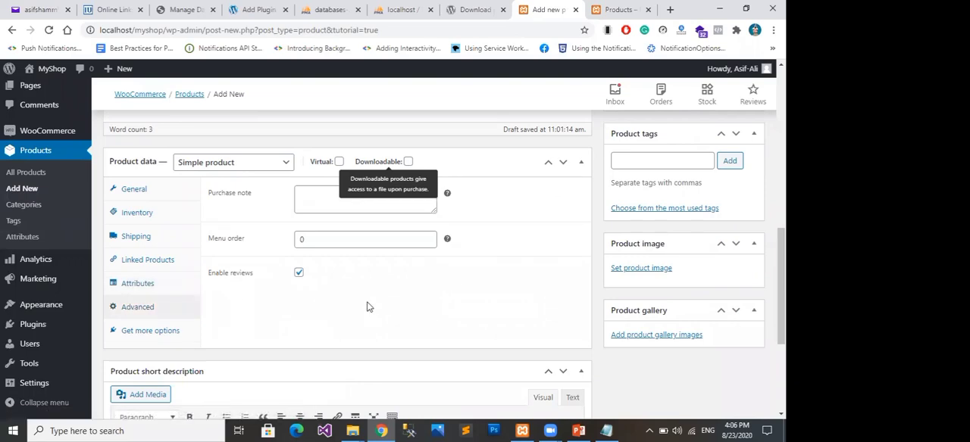
scroll(370, 306, up, 2)
scroll(369, 307, down, 1)
click(321, 258)
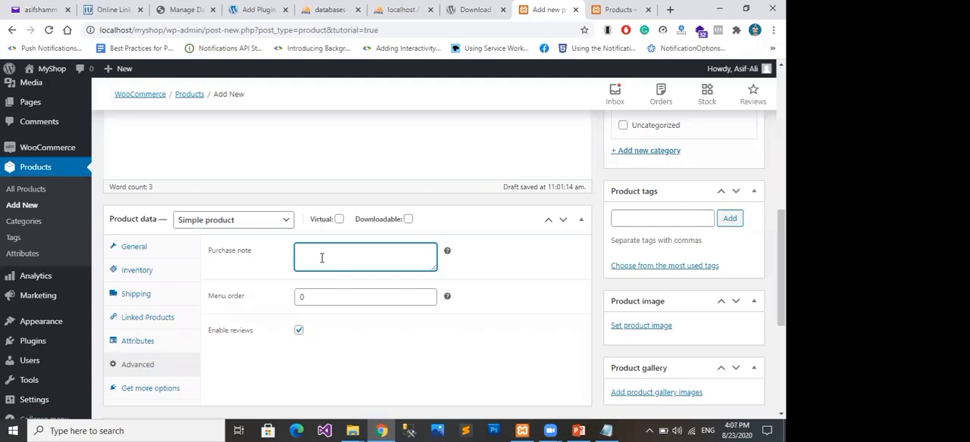
text(Don apply on eye)
scroll(327, 261, down, 1)
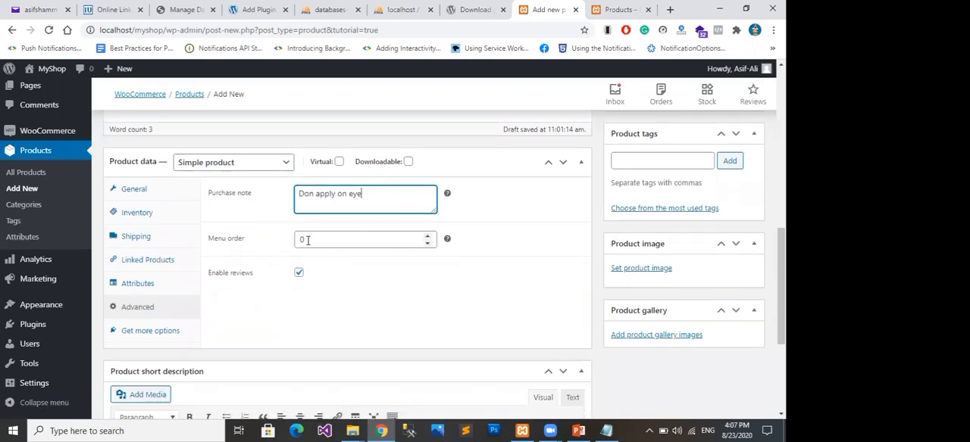
scroll(318, 305, down, 1)
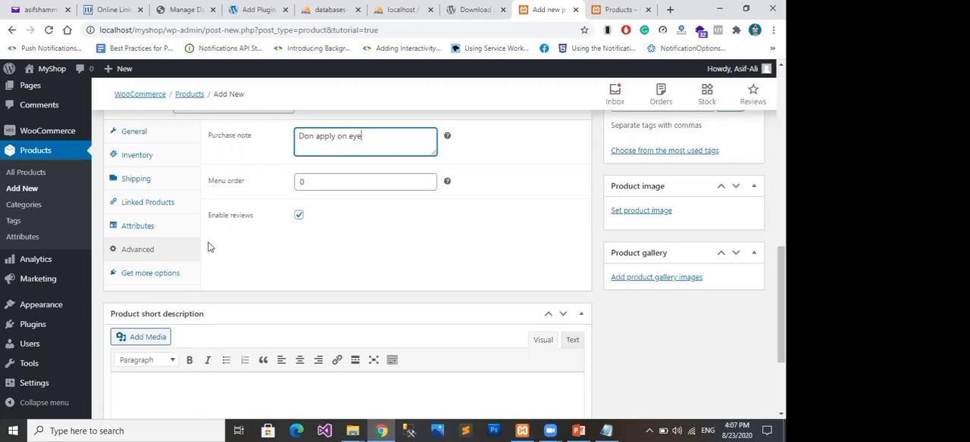
Open the Get more options section of the product data to view the recommended extensions
click(156, 276)
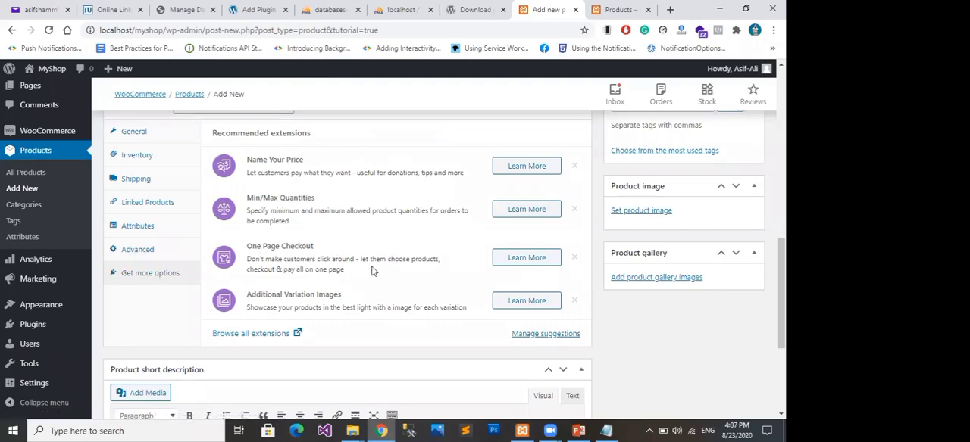
scroll(372, 270, down, 2)
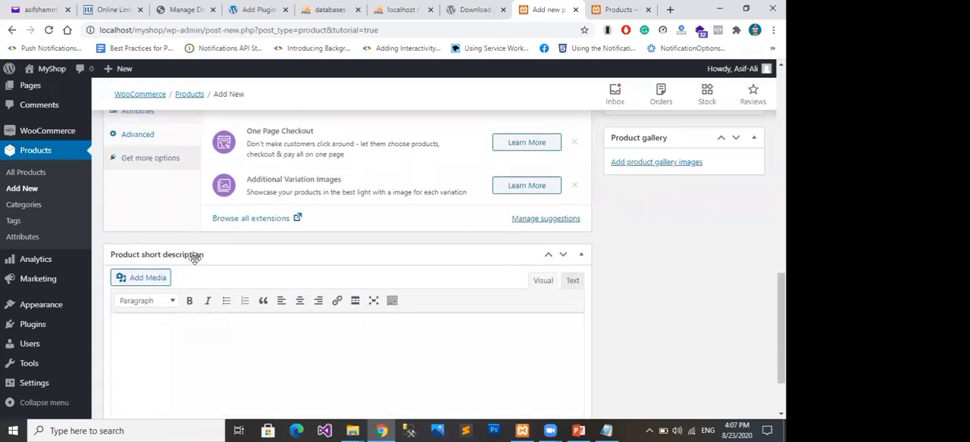
scroll(238, 257, down, 2)
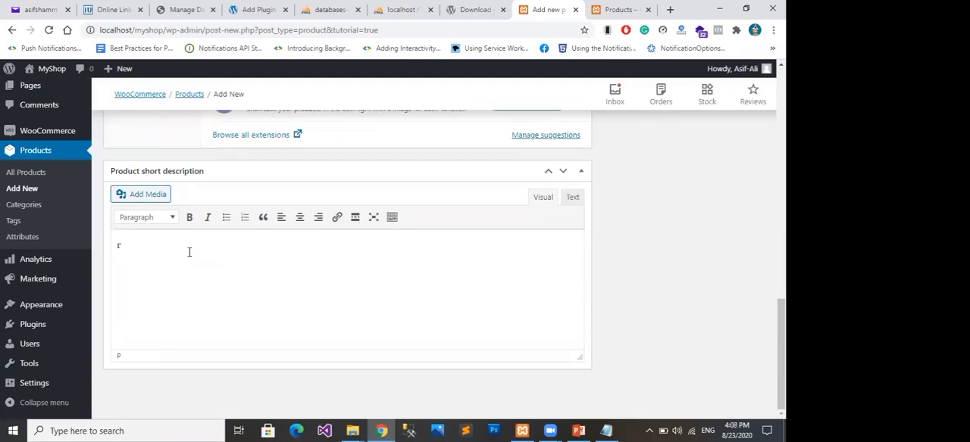
Enter "Skin Oil" as the product short description
key(BackSpace)
text(T)
key(BackSpace)
text(Healt)
key(BackSpace)
key(BackSpace)
key(BackSpace)
key(BackSpace)
key(BackSpace)
text(Skin Oil)
Upload the JOJOBA OIL image from D:\Star Cosmetics\Hemani Products as the product image
scroll(324, 281, up, 2)
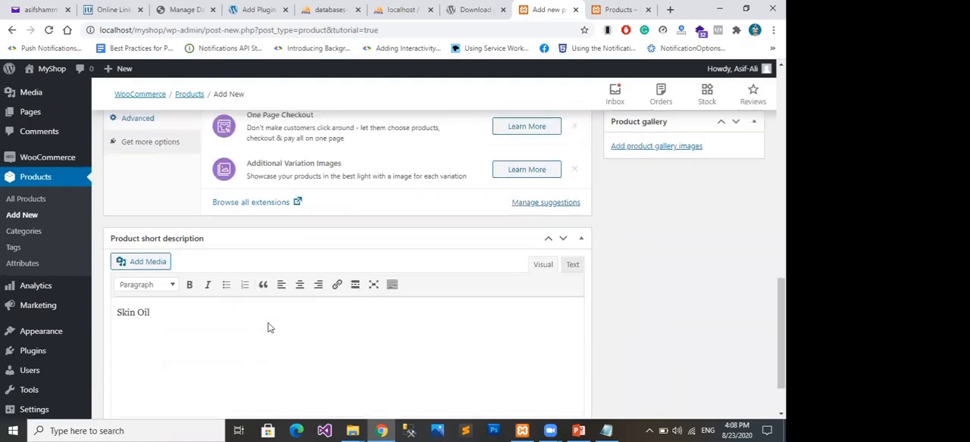
scroll(267, 327, up, 10)
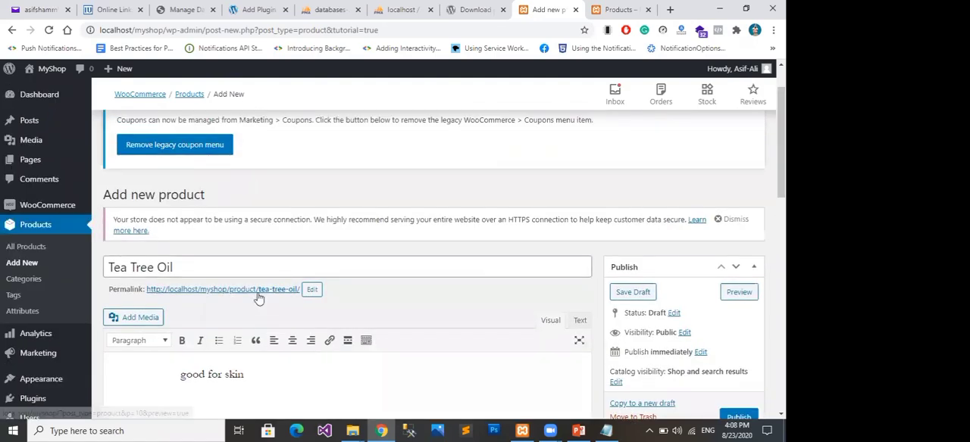
scroll(258, 298, down, 3)
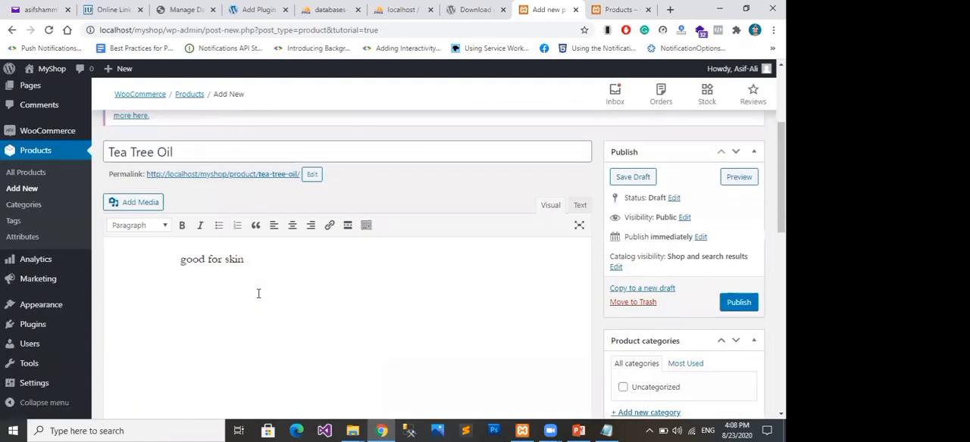
scroll(258, 295, down, 5)
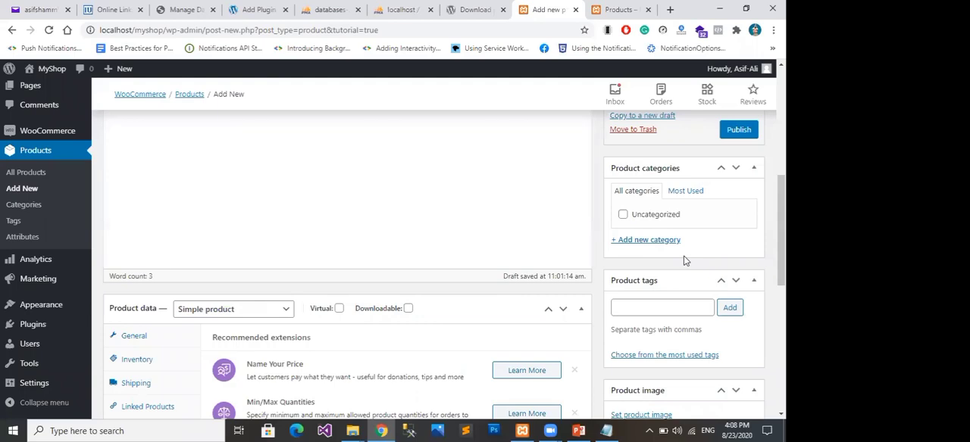
scroll(684, 258, down, 1)
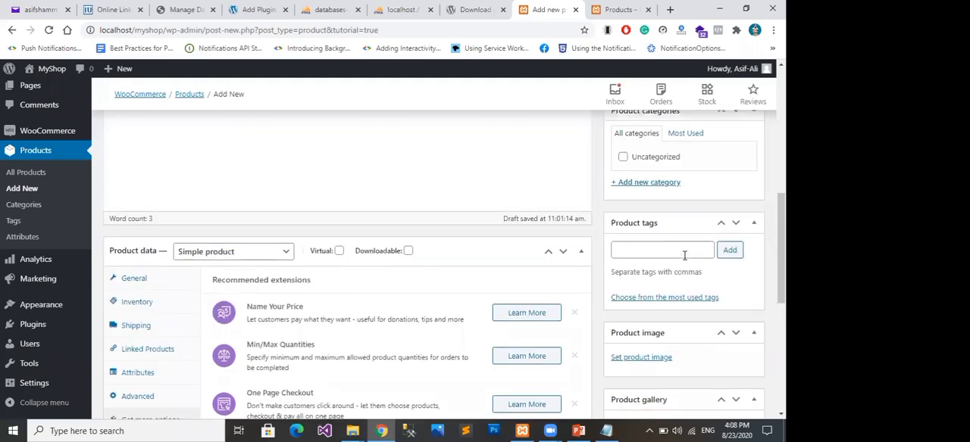
scroll(684, 255, down, 1)
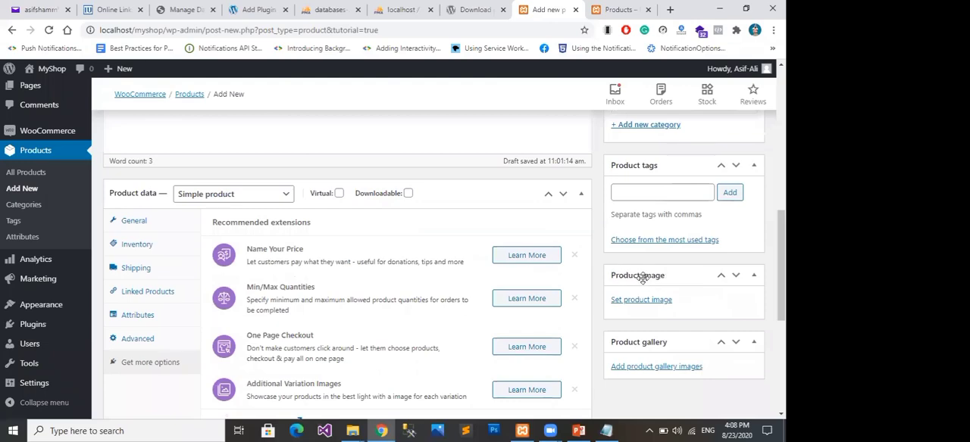
click(651, 300)
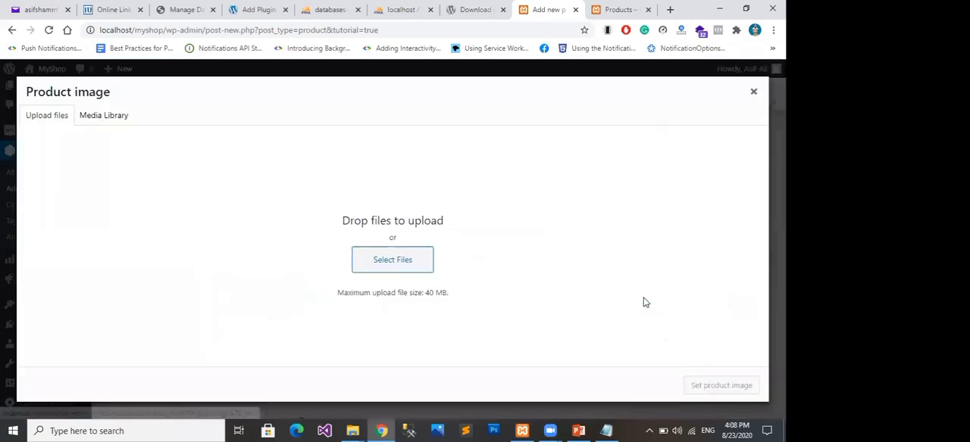
click(402, 261)
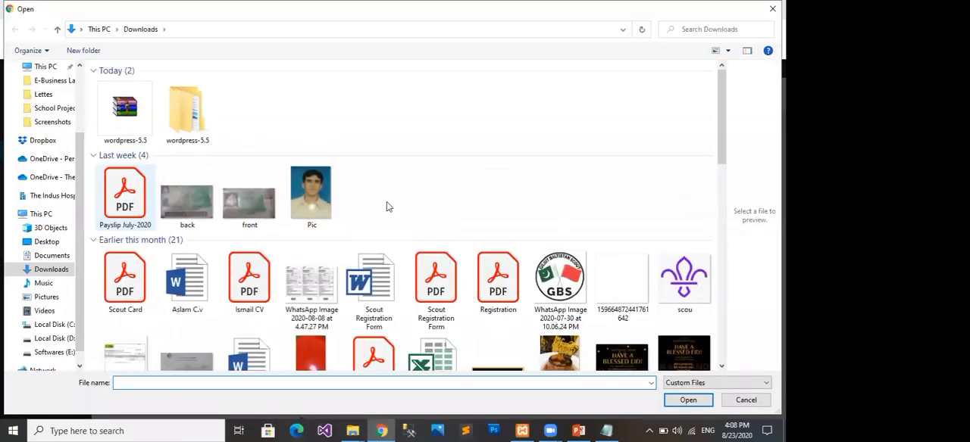
scroll(388, 212, down, 1)
scroll(392, 221, down, 6)
scroll(394, 250, up, 7)
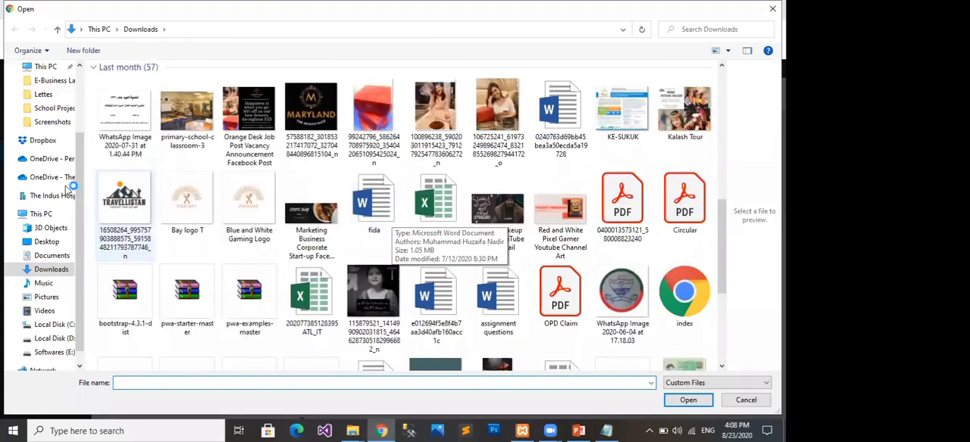
scroll(51, 277, up, 2)
scroll(50, 277, down, 2)
click(53, 324)
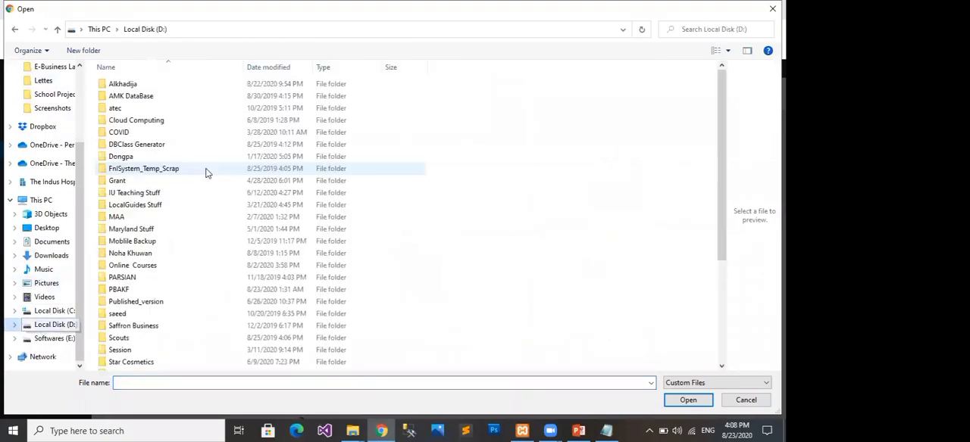
double_click(147, 360)
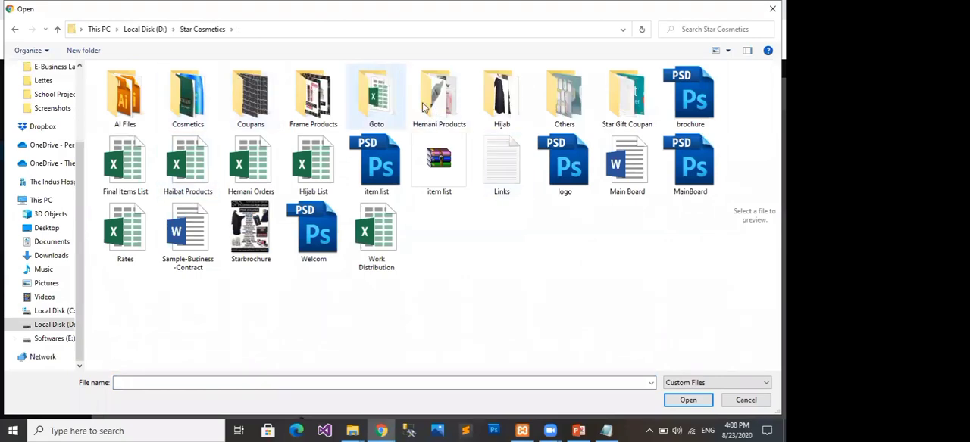
double_click(455, 112)
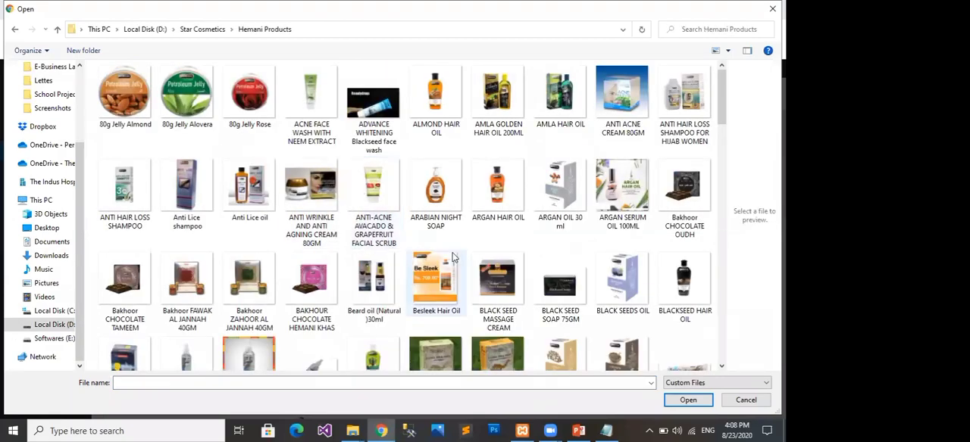
scroll(453, 257, down, 5)
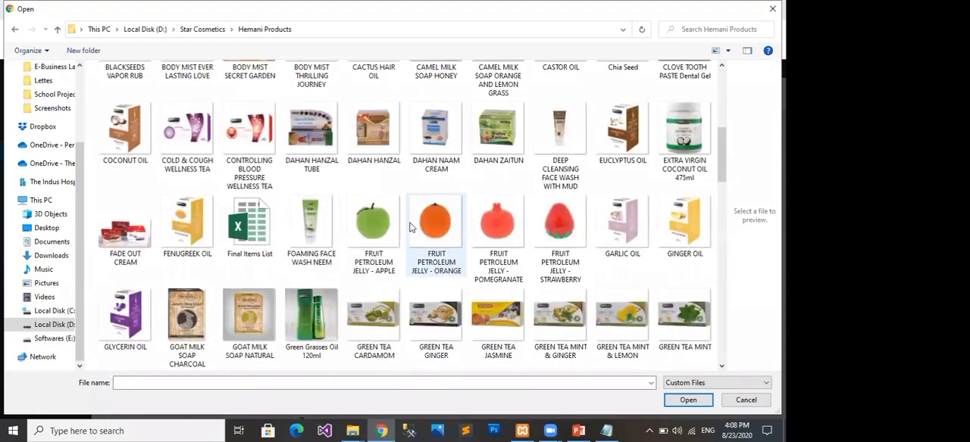
scroll(410, 227, down, 5)
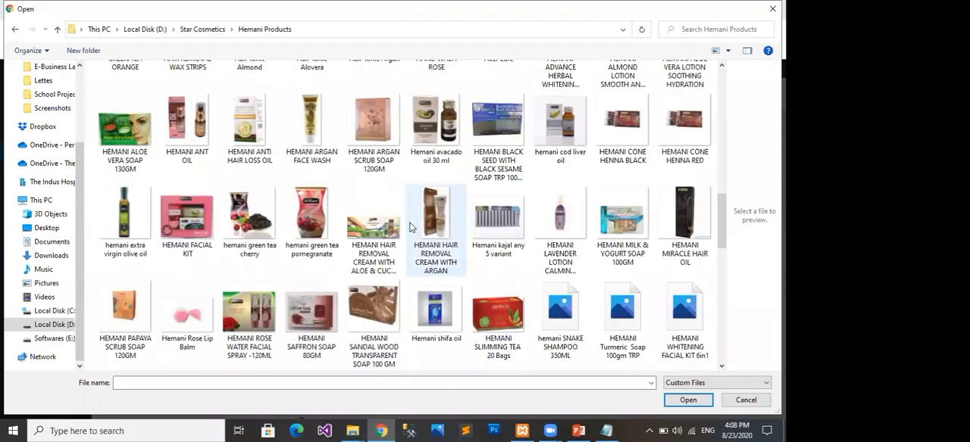
scroll(410, 227, down, 5)
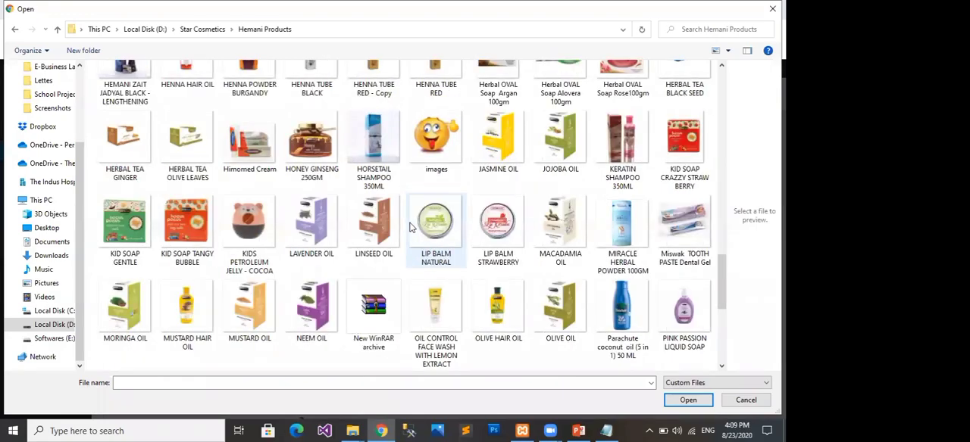
scroll(410, 227, down, 5)
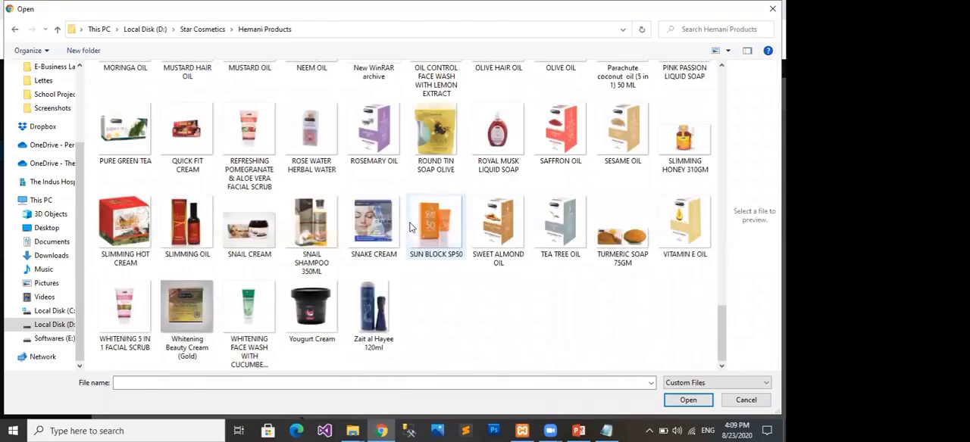
scroll(500, 282, up, 5)
click(576, 201)
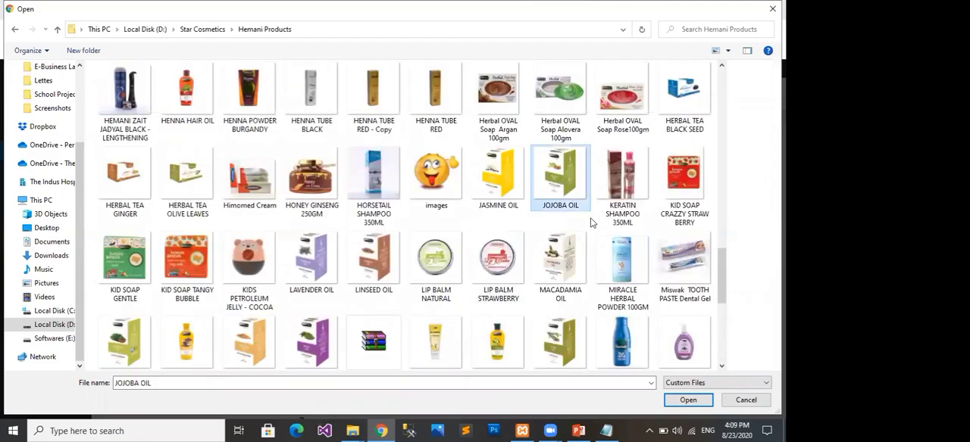
click(688, 401)
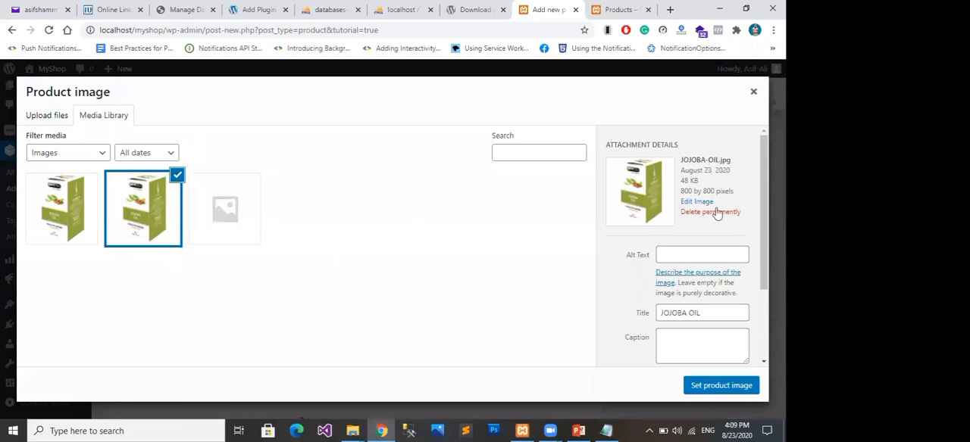
Set the image's alt text to "Tea Tree" and title to "Tea Tree Oil", and assign it as the product image
scroll(697, 220, down, 1)
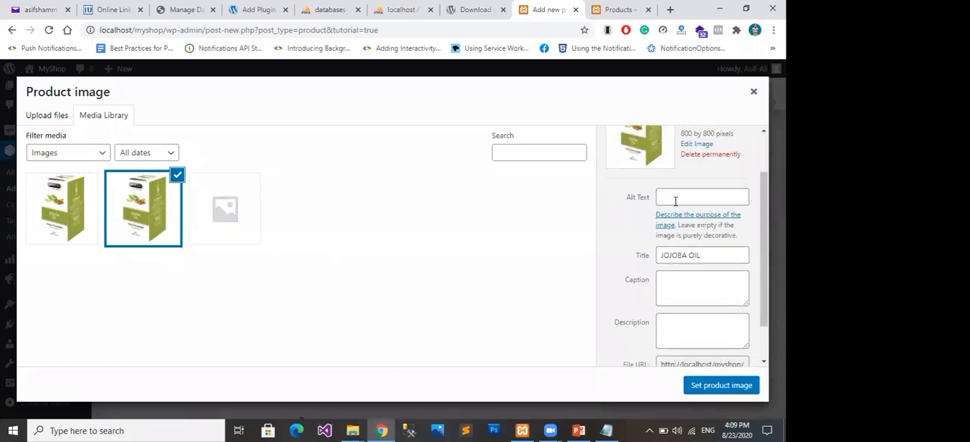
scroll(675, 201, up, 1)
click(679, 256)
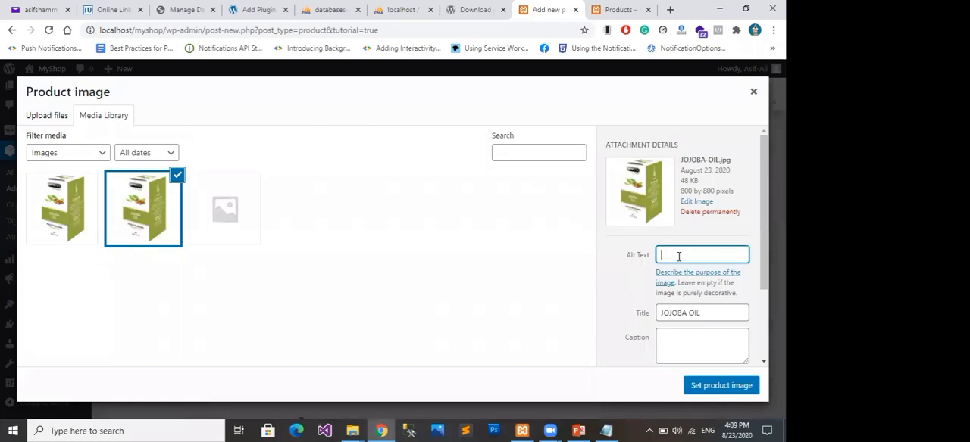
text(Tea Tree)
scroll(678, 256, down, 1)
triple_click(679, 255)
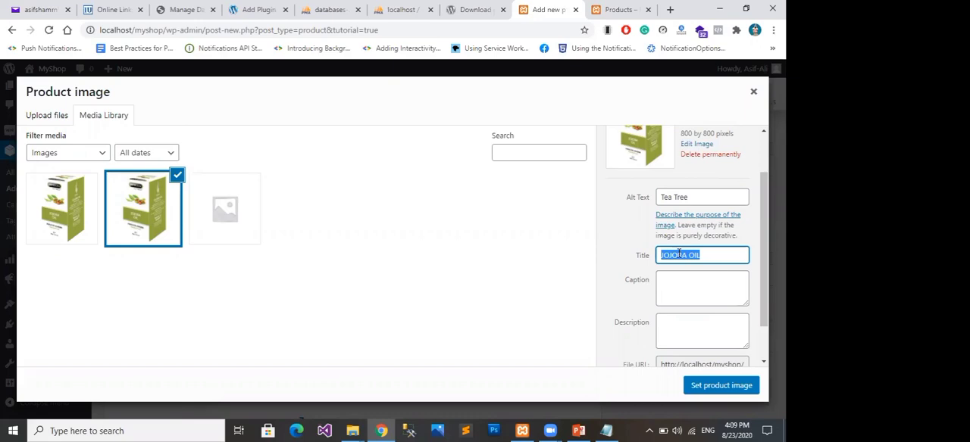
text(Tea )
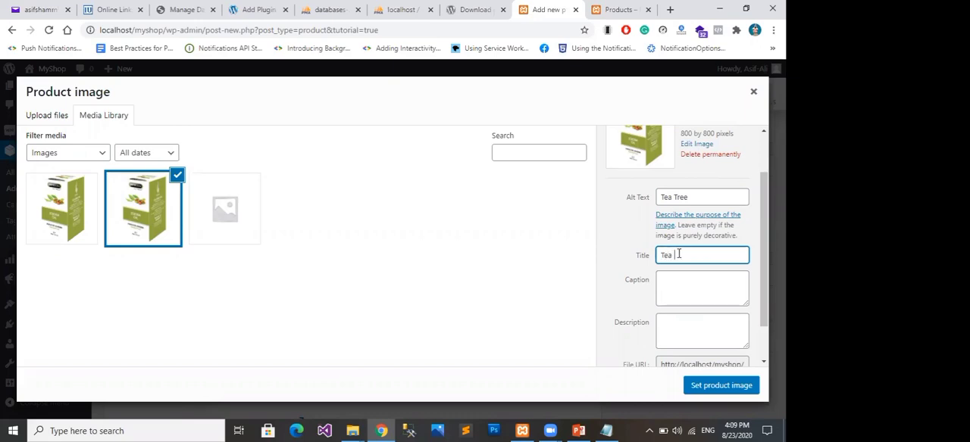
text(Tree Oil)
scroll(629, 273, down, 2)
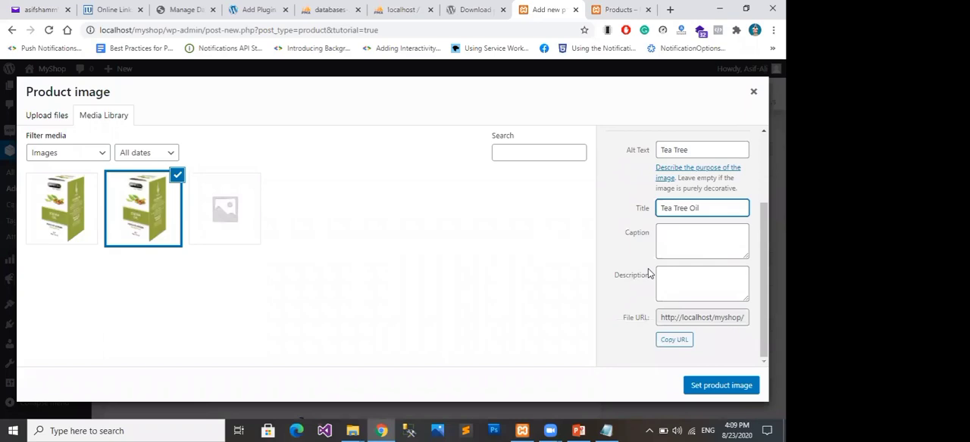
click(718, 390)
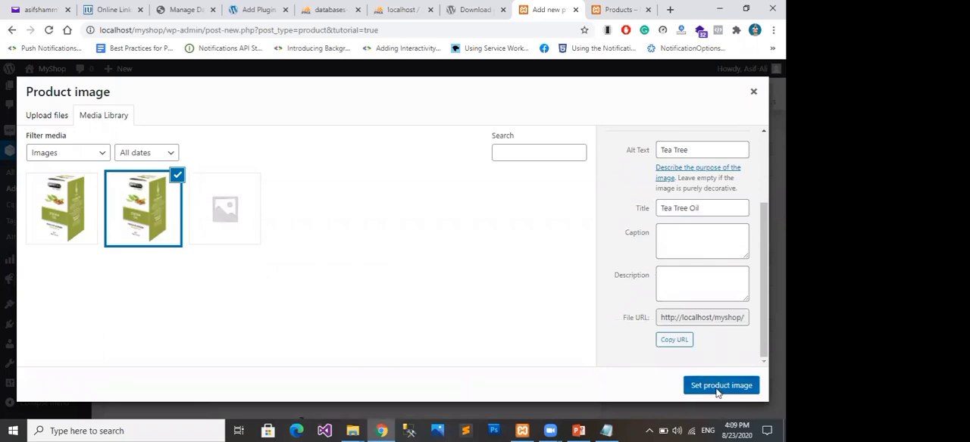
Upload the SWEET ALMOND OIL, TEA TREE OIL, SAFFRON OIL and SESAME OIL images from Hemani Products and add them to the product gallery
scroll(724, 317, down, 1)
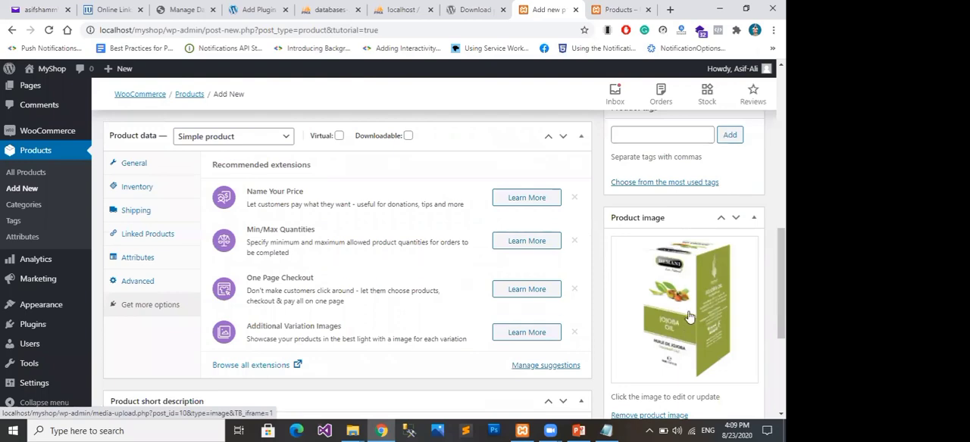
scroll(685, 318, down, 2)
scroll(690, 316, down, 1)
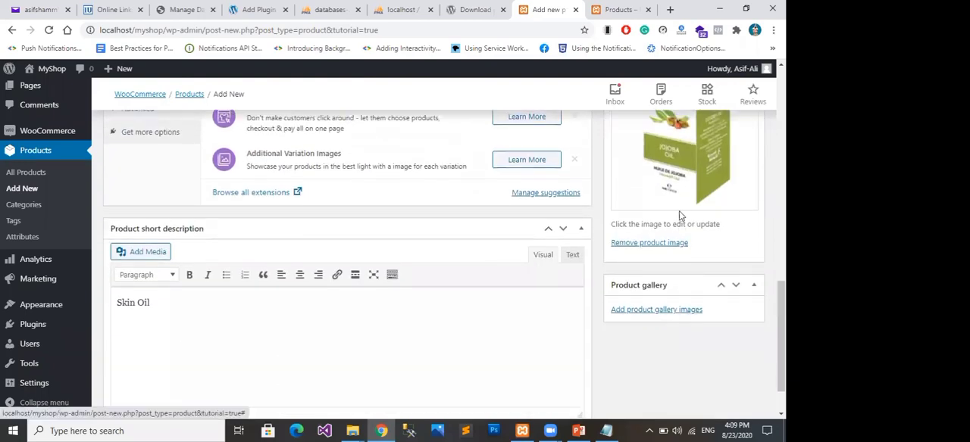
click(653, 311)
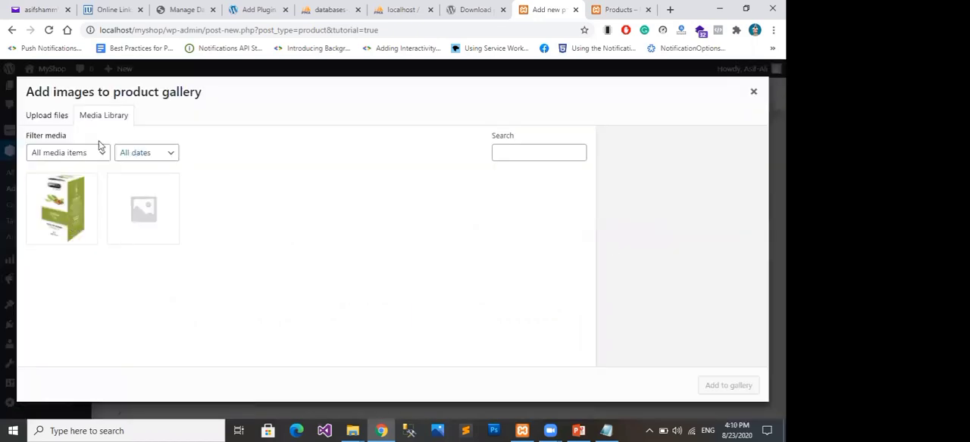
click(53, 118)
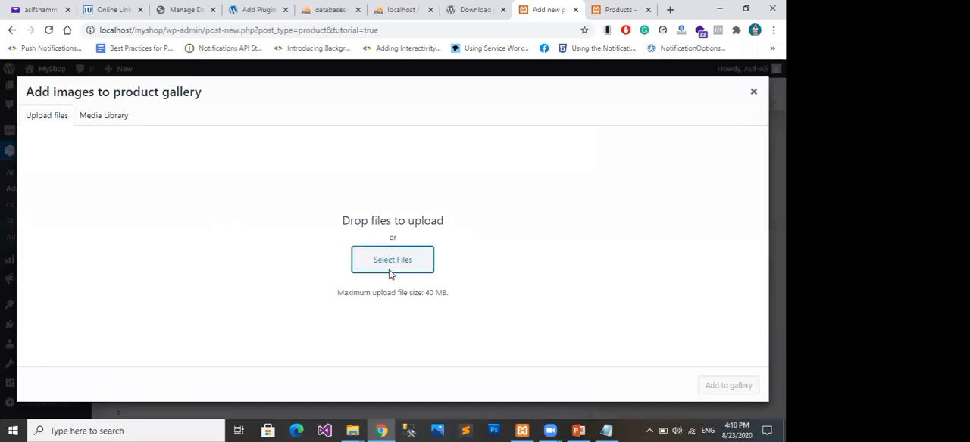
click(389, 272)
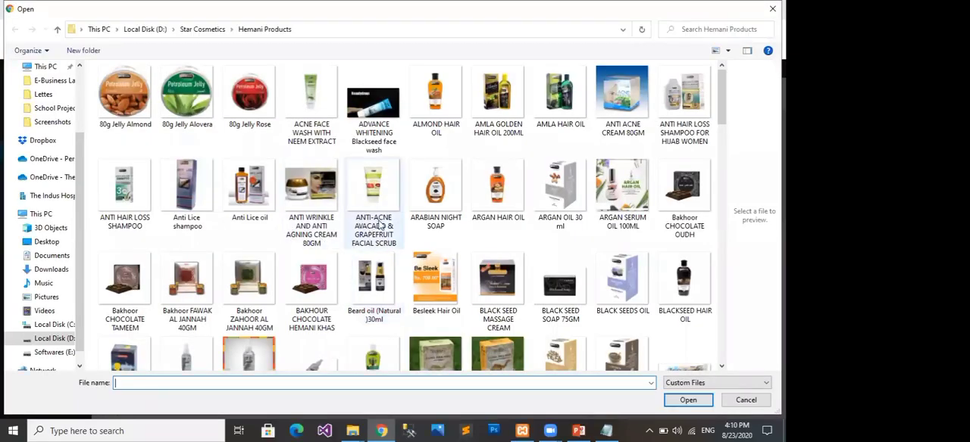
scroll(424, 288, down, 6)
scroll(459, 301, down, 10)
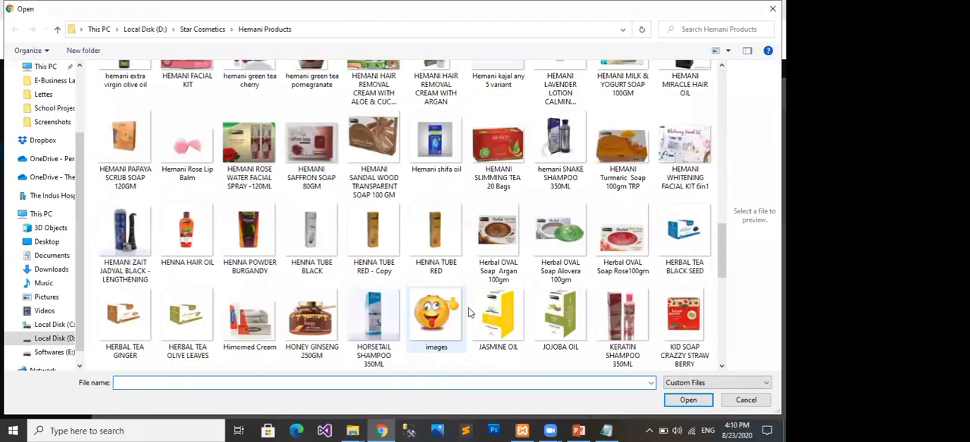
click(561, 223)
ctrl+click(488, 234)
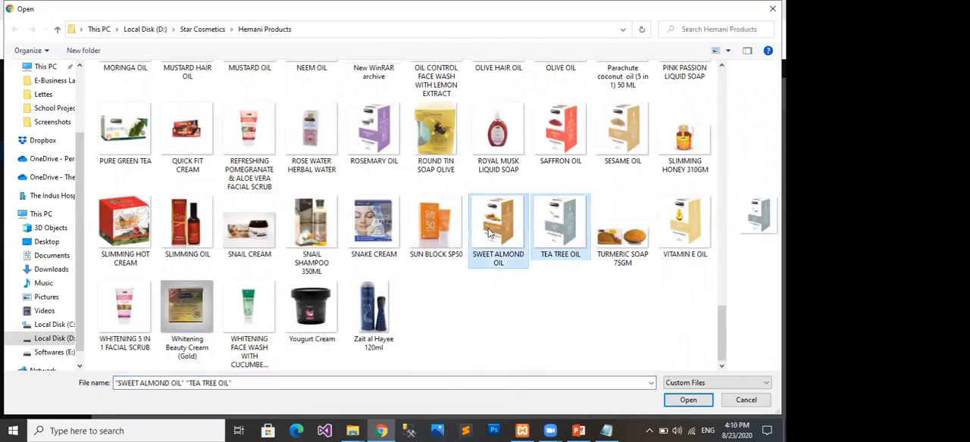
ctrl+click(551, 150)
ctrl+click(618, 144)
click(682, 405)
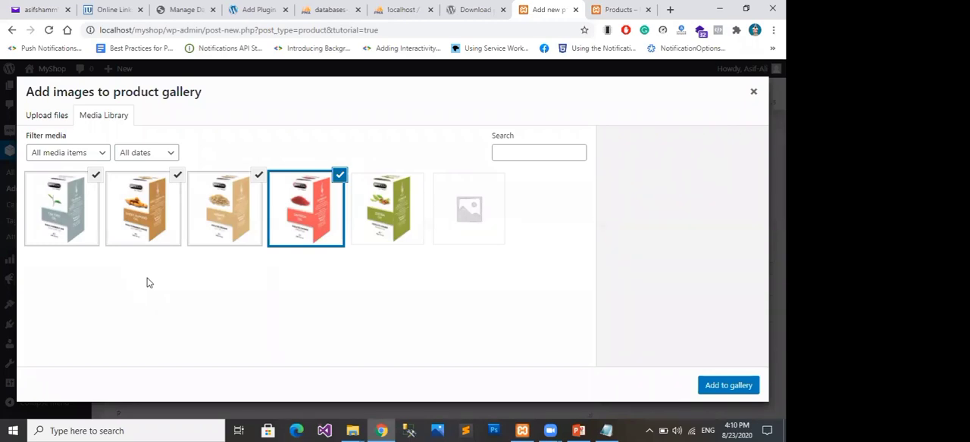
click(726, 387)
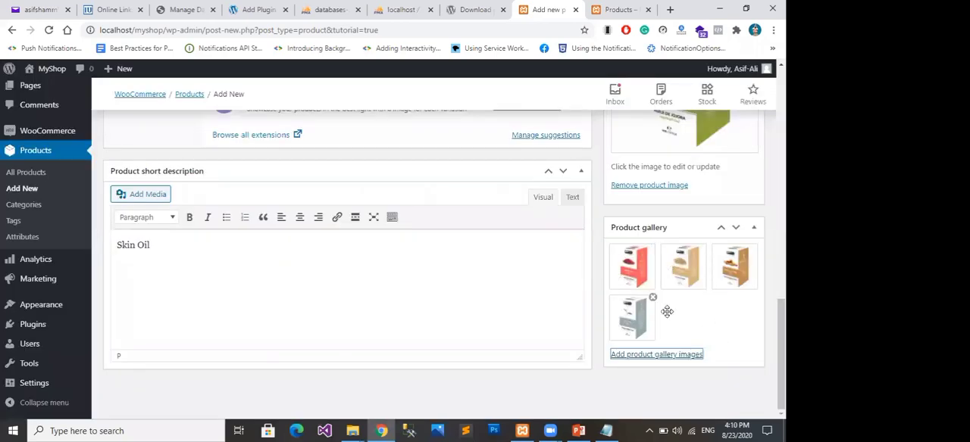
Publish the Tea Tree Oil product
scroll(624, 316, up, 4)
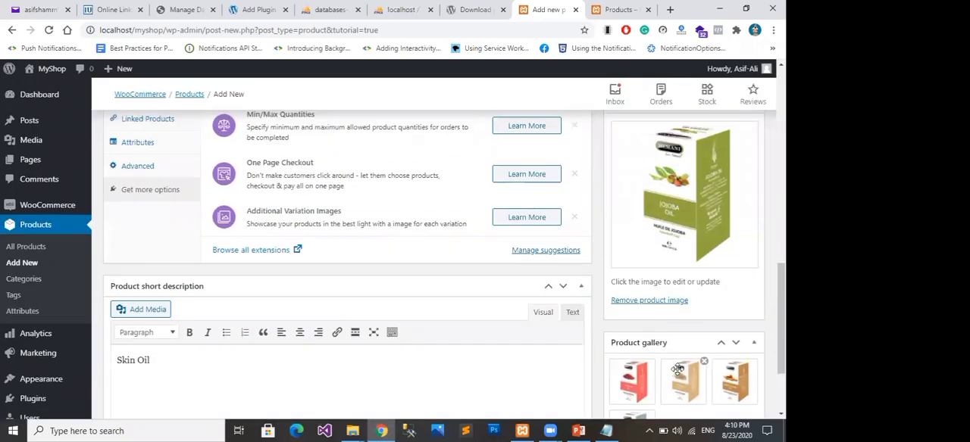
scroll(682, 323, up, 1)
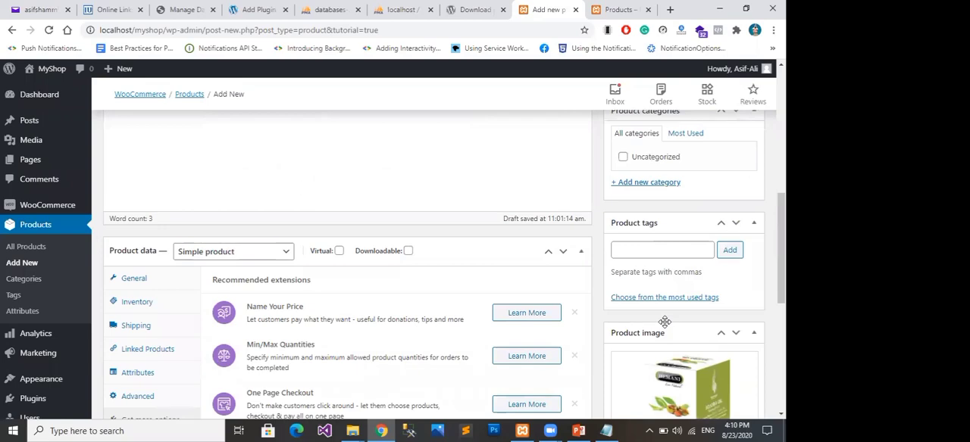
scroll(664, 322, up, 2)
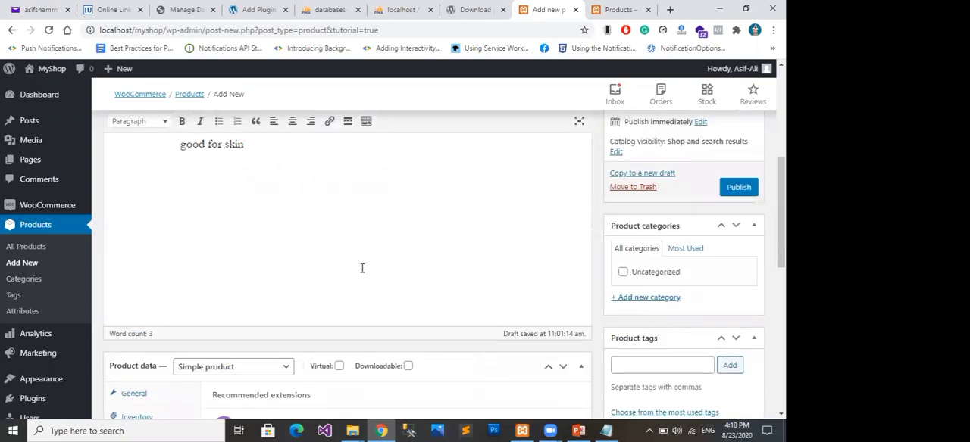
scroll(362, 268, up, 1)
scroll(361, 268, up, 4)
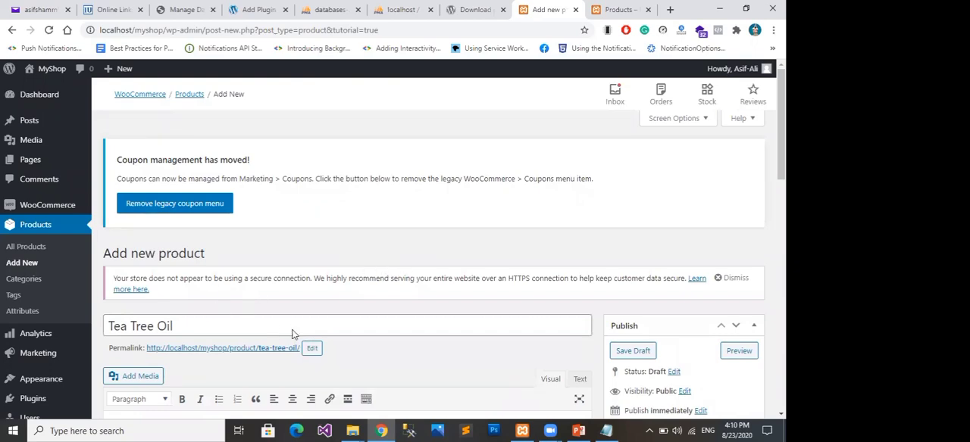
scroll(342, 270, down, 3)
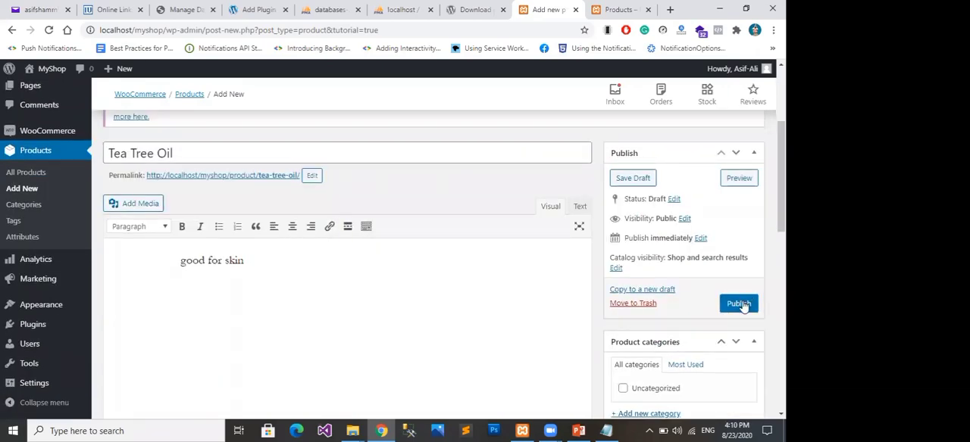
click(743, 305)
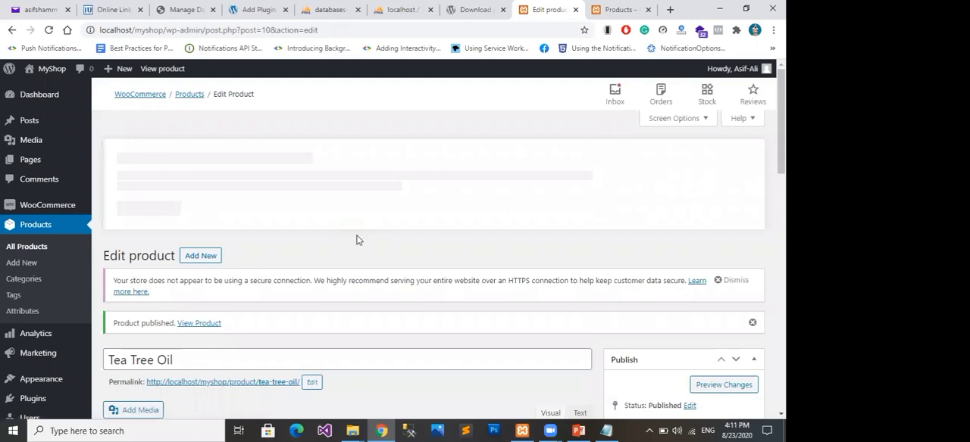
Open the All Products list to review the published product
click(37, 247)
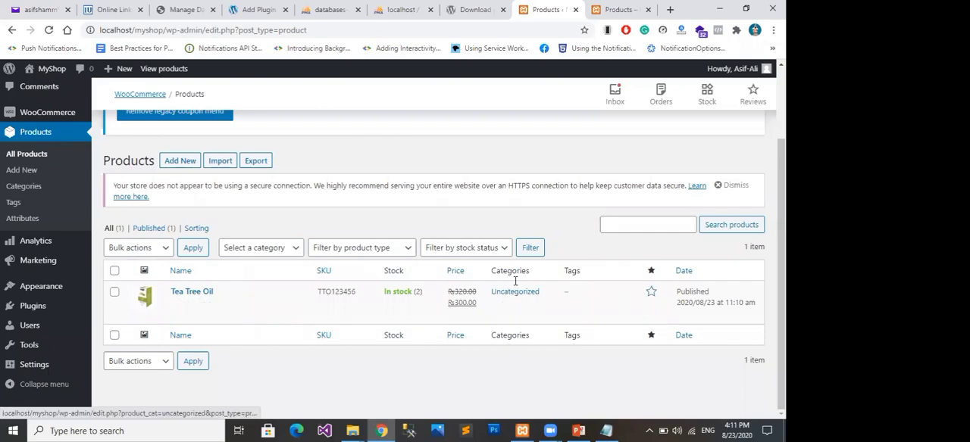
mouse_move(202, 303)
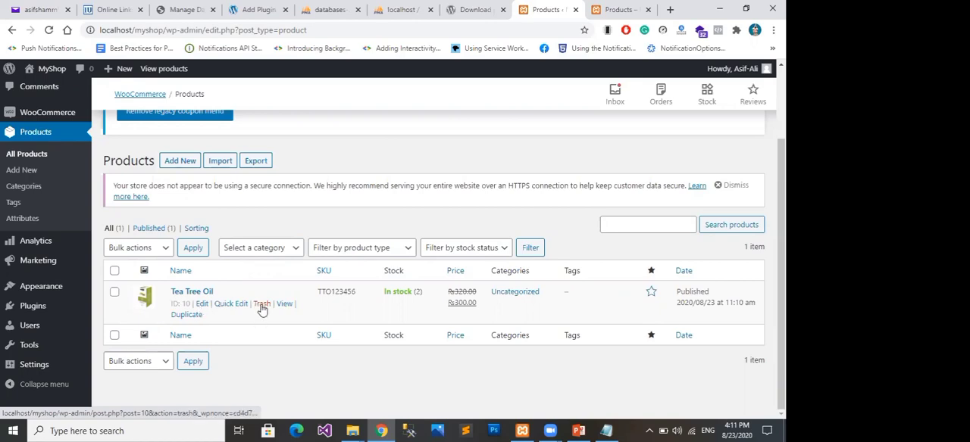
click(179, 318)
scroll(302, 305, down, 2)
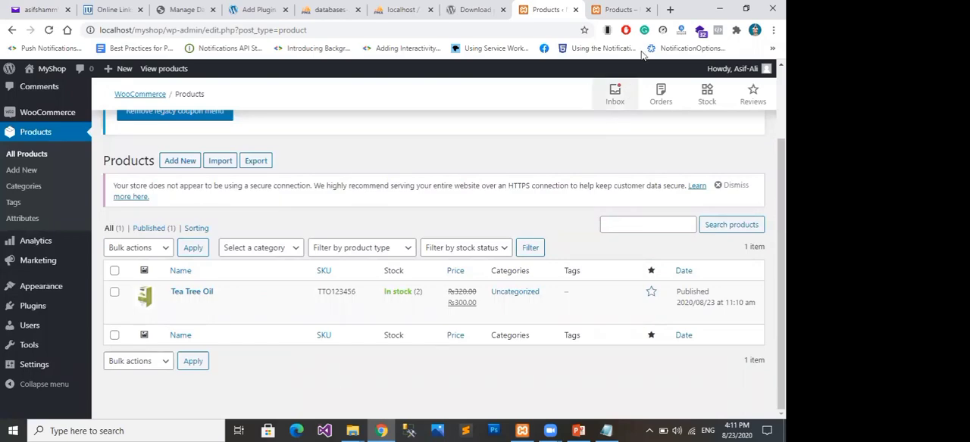
Switch to the storefront Shop page and reload it to view the listed product
click(623, 10)
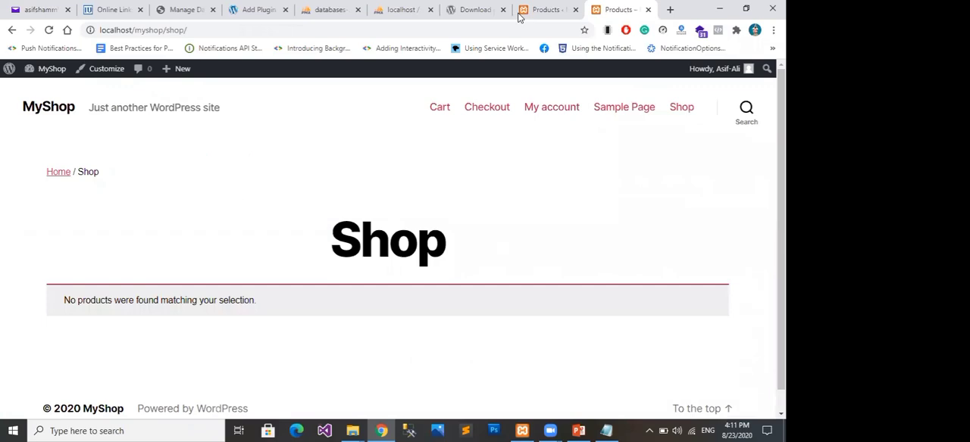
click(194, 30)
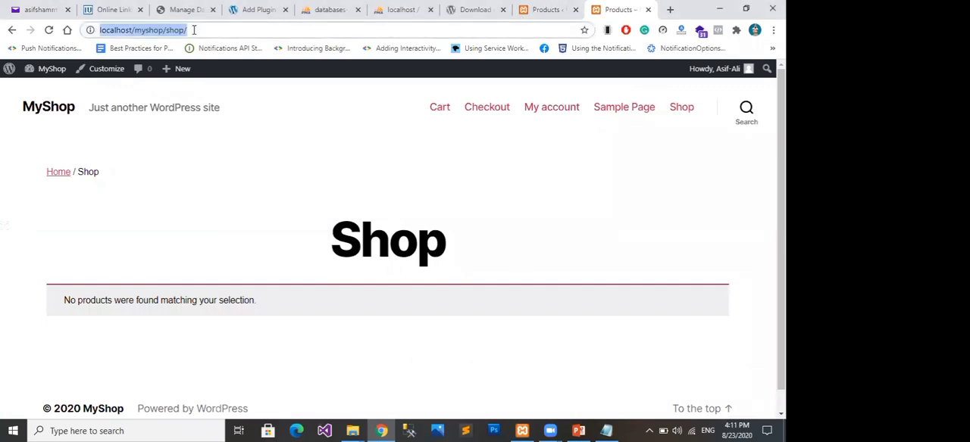
click(48, 30)
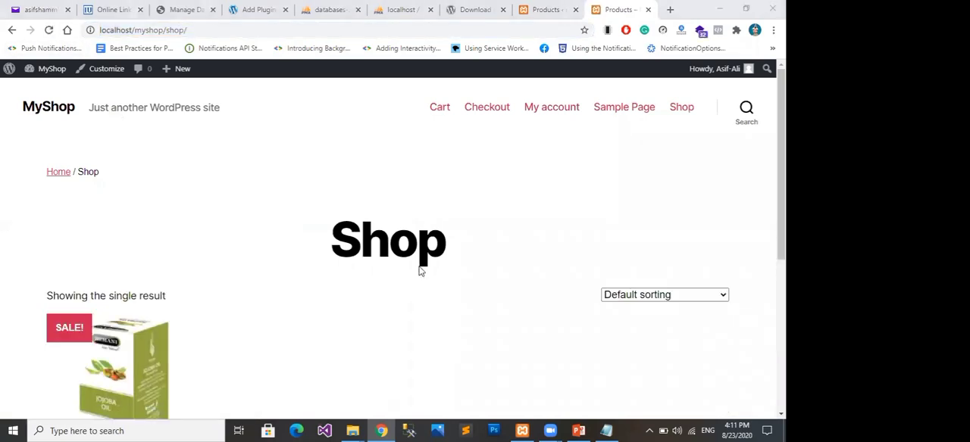
scroll(311, 199, down, 3)
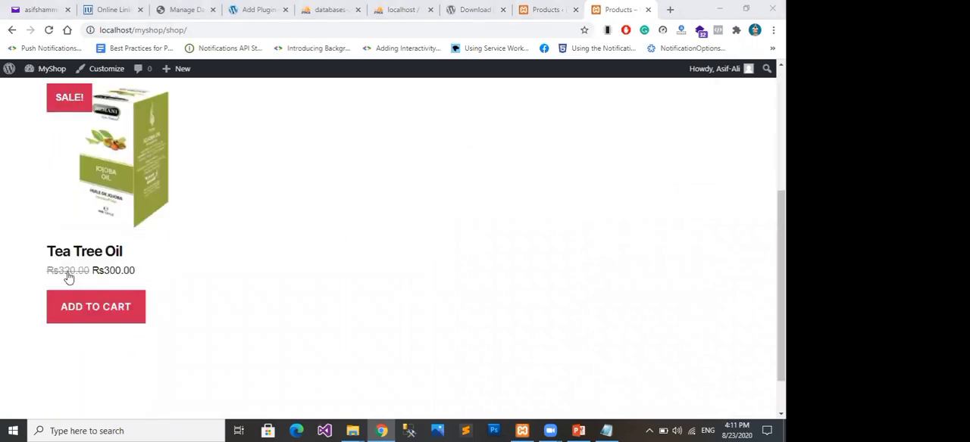
scroll(190, 230, up, 1)
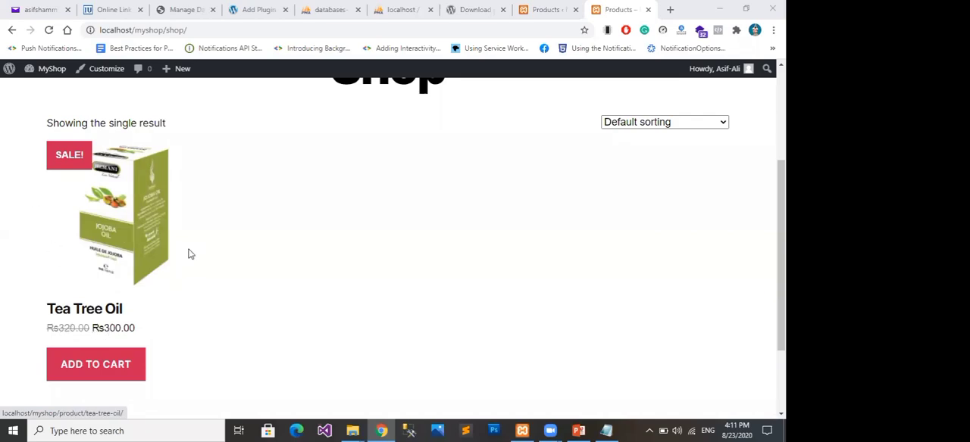
scroll(309, 241, up, 1)
scroll(309, 241, up, 2)
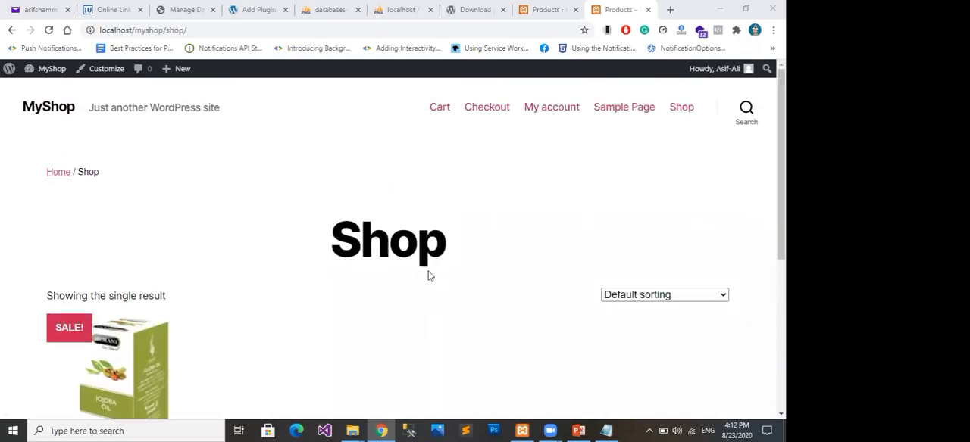
Try the shop's sorting options, returning to Default sorting
click(681, 297)
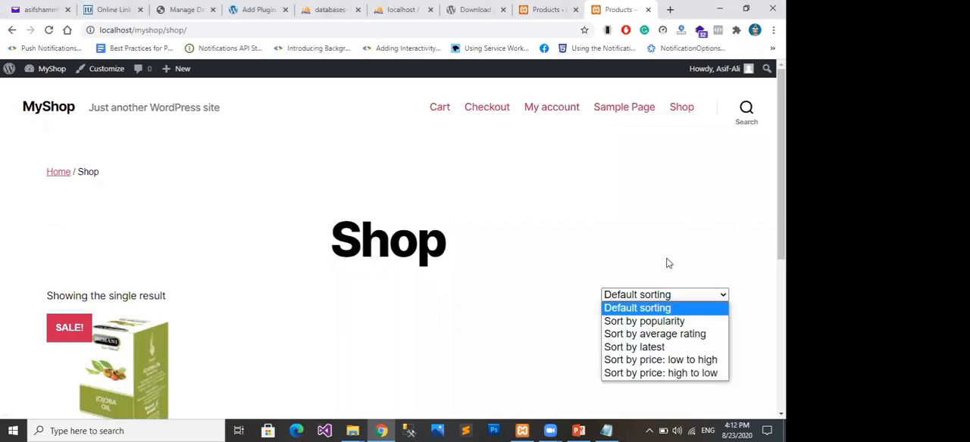
click(672, 321)
click(655, 300)
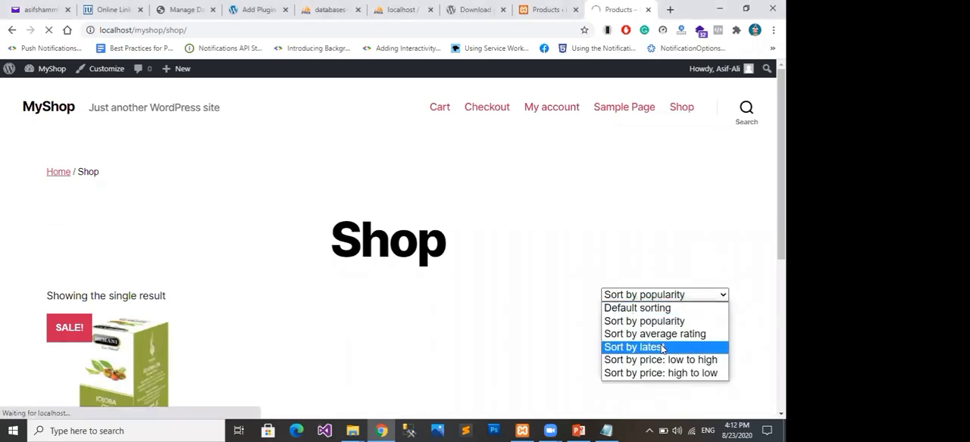
click(649, 296)
click(649, 308)
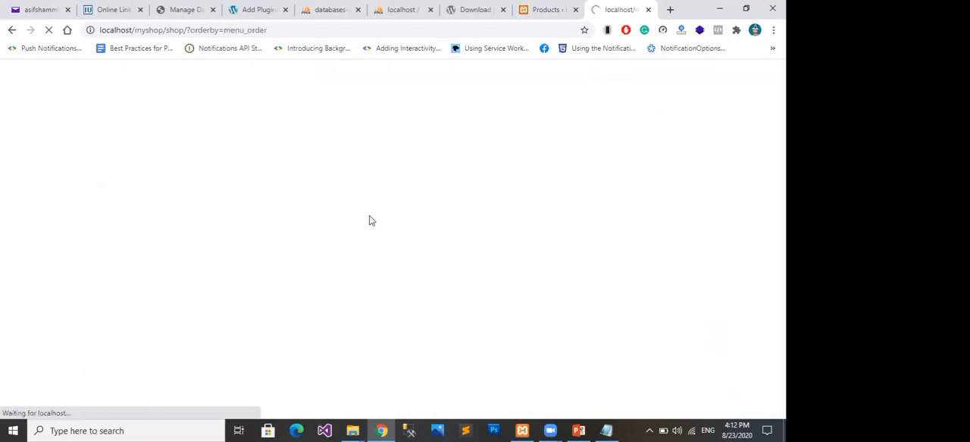
scroll(79, 312, down, 2)
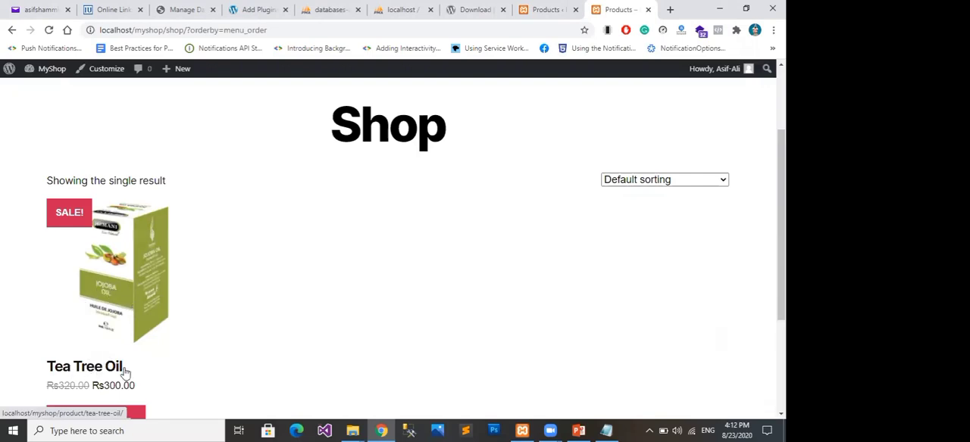
Open the Tea Tree Oil product for editing in the admin products list, then return to the shop tab
click(547, 10)
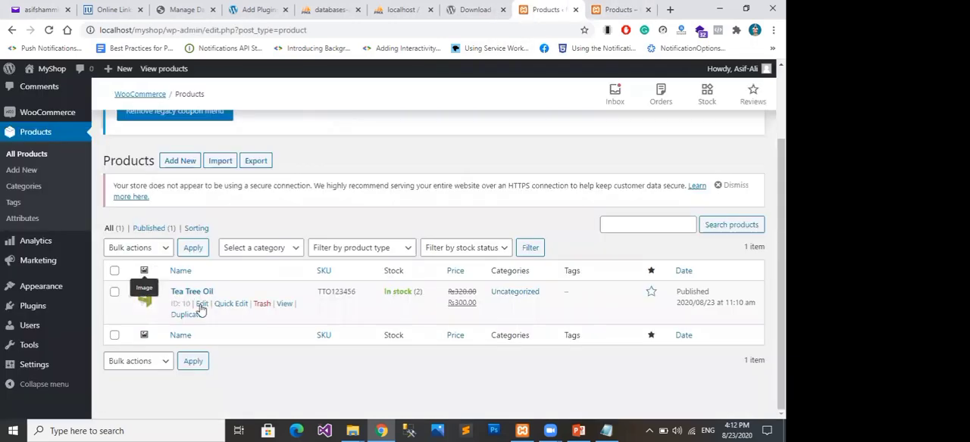
click(202, 304)
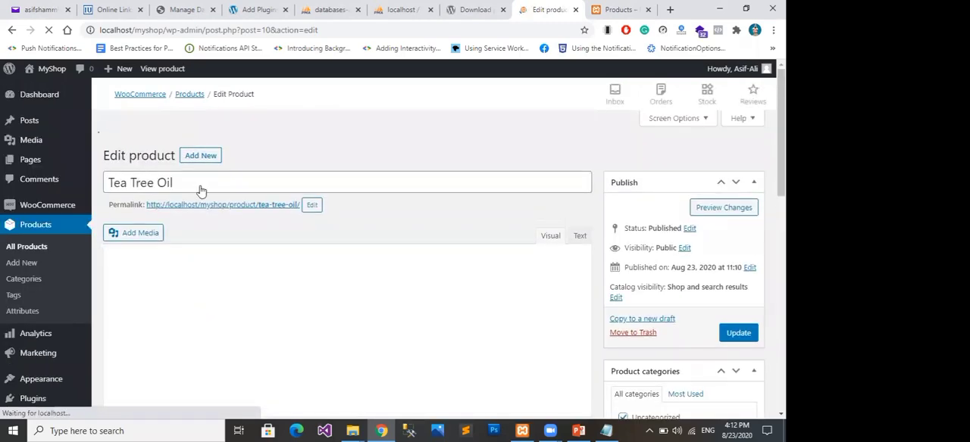
click(617, 9)
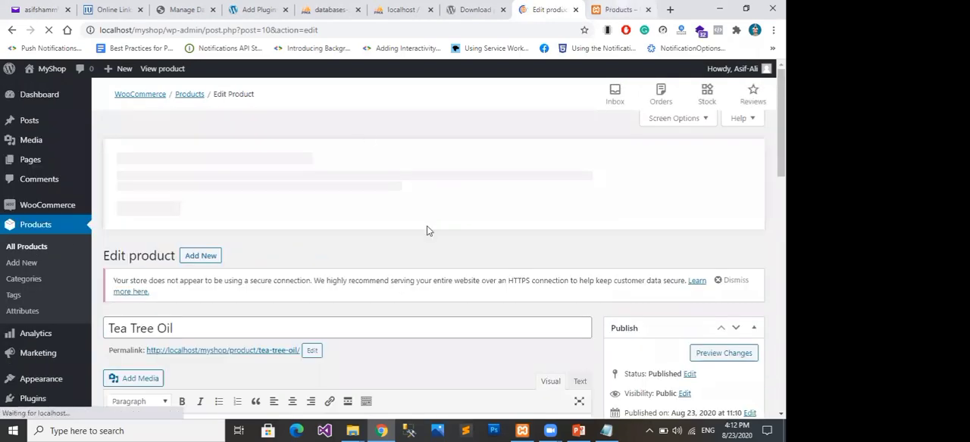
Open the Tea Tree Oil product page in the shop and browse its gallery images
scroll(407, 266, up, 3)
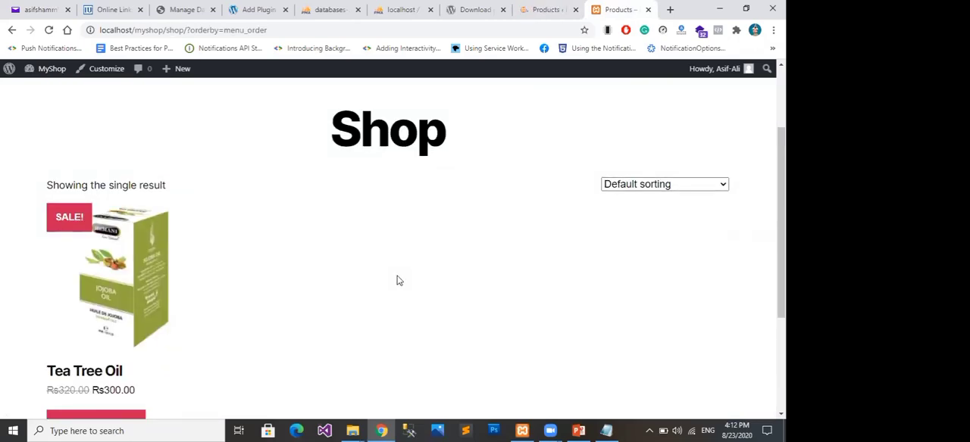
click(130, 251)
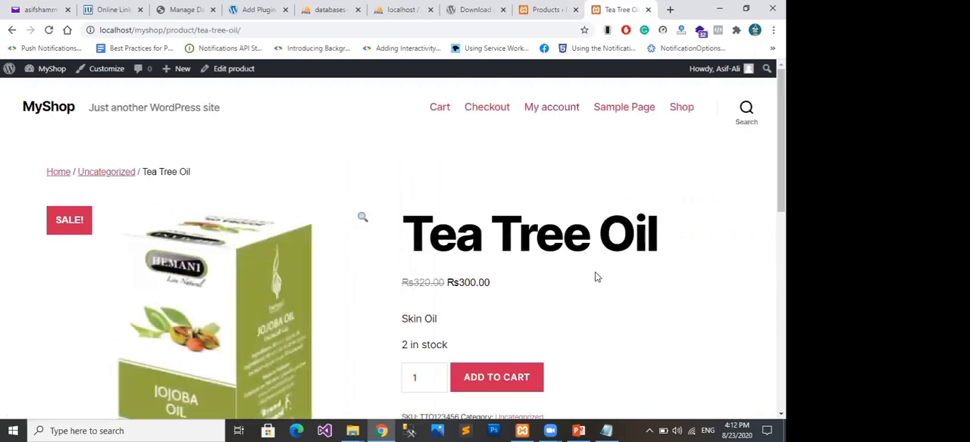
scroll(596, 275, down, 1)
scroll(595, 277, down, 2)
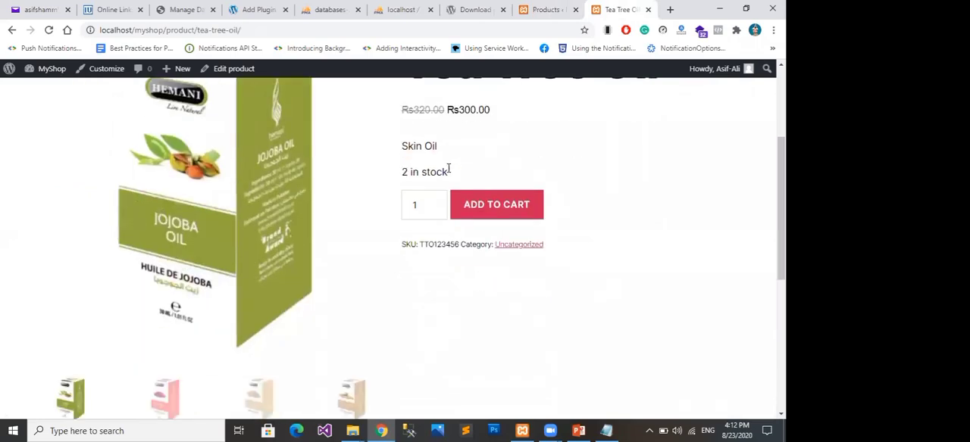
scroll(291, 256, down, 1)
click(191, 350)
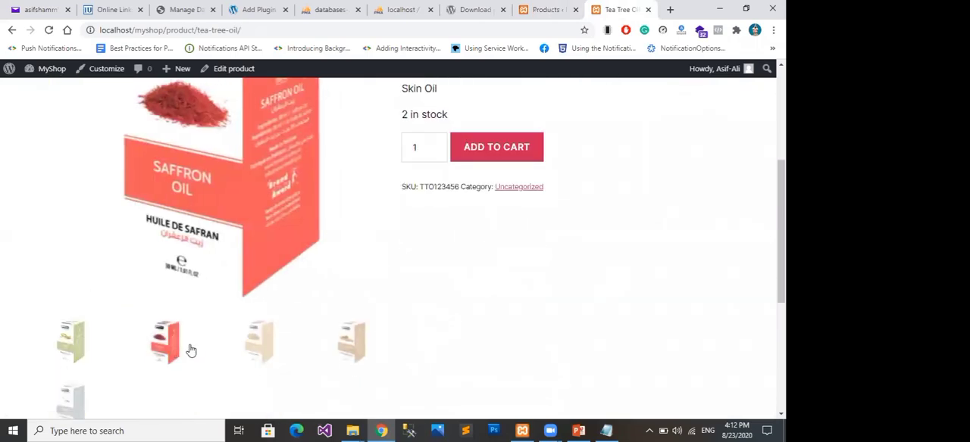
Switch between the product's gallery thumbnails and view the main image enlarged in the lightbox before closing it
click(257, 349)
click(350, 345)
scroll(298, 346, down, 2)
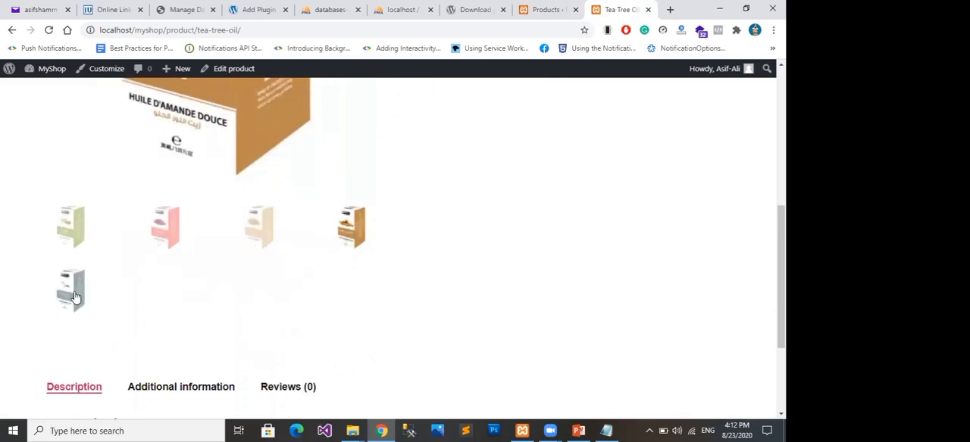
click(73, 297)
scroll(425, 290, up, 4)
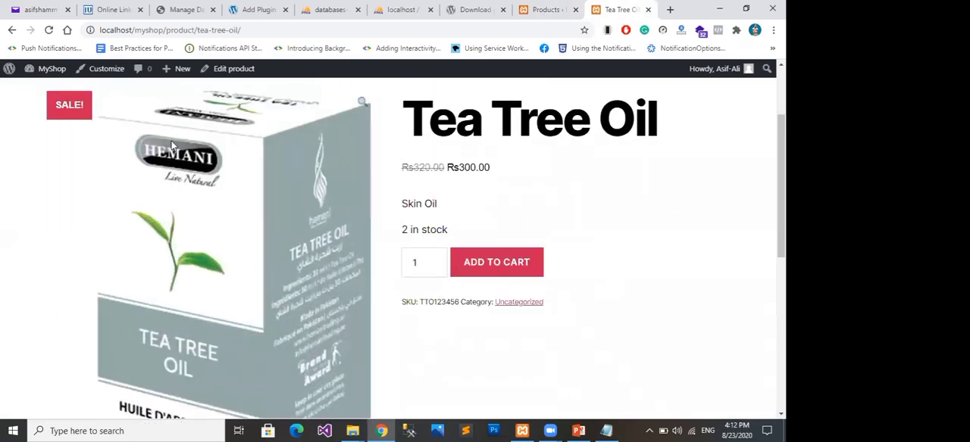
scroll(218, 296, down, 3)
click(75, 231)
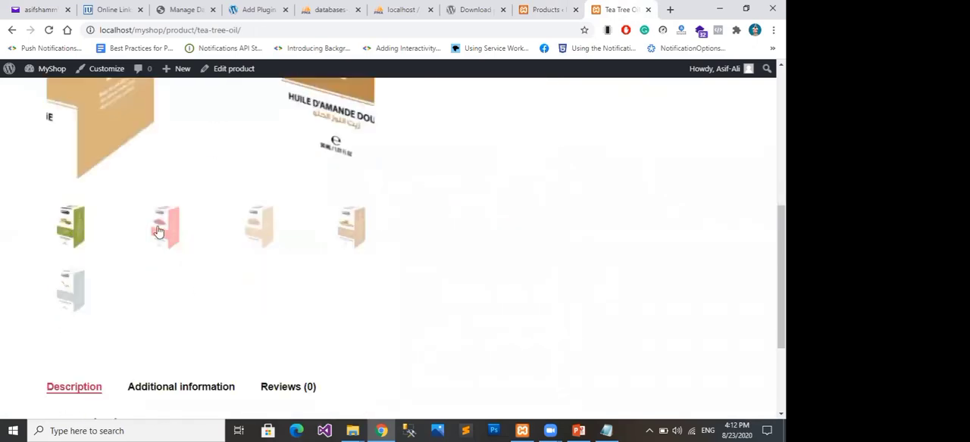
scroll(212, 136, up, 3)
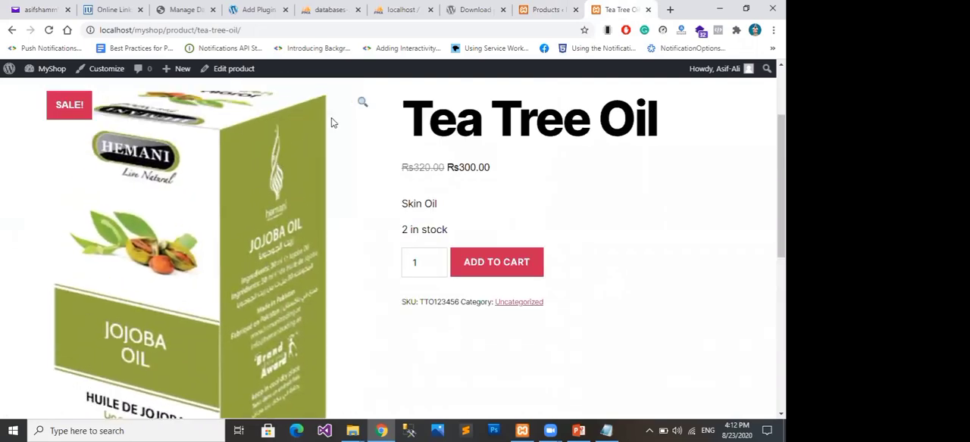
click(363, 102)
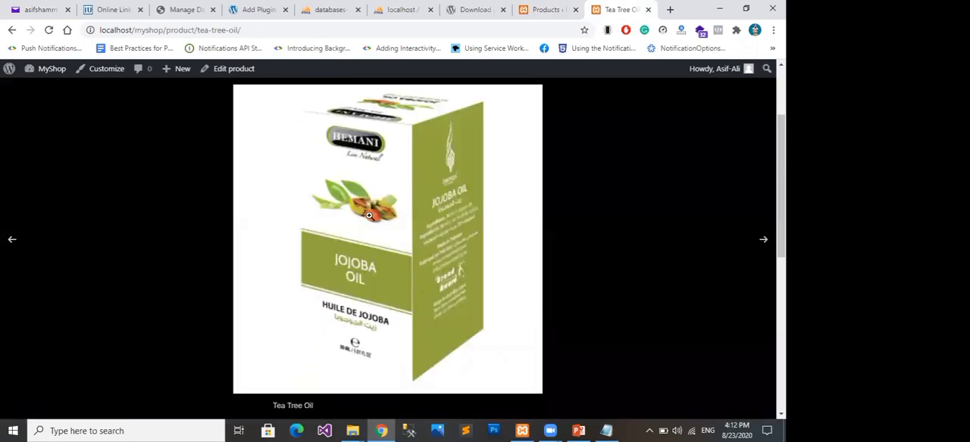
click(369, 215)
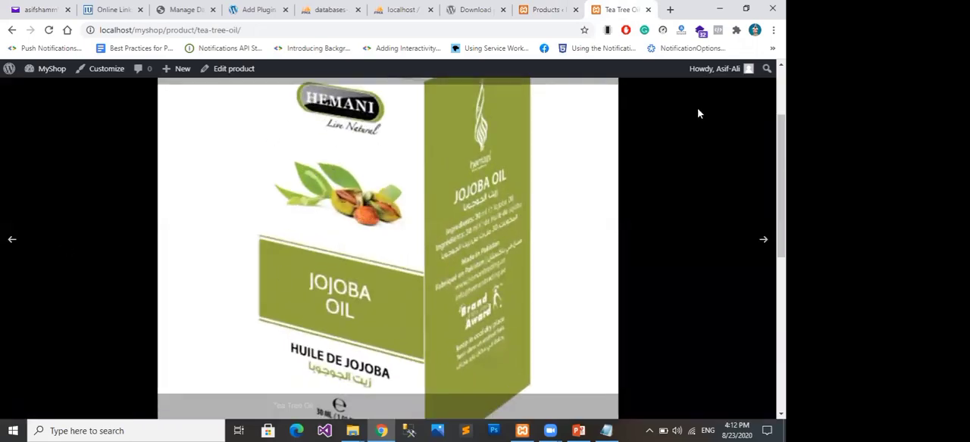
click(659, 151)
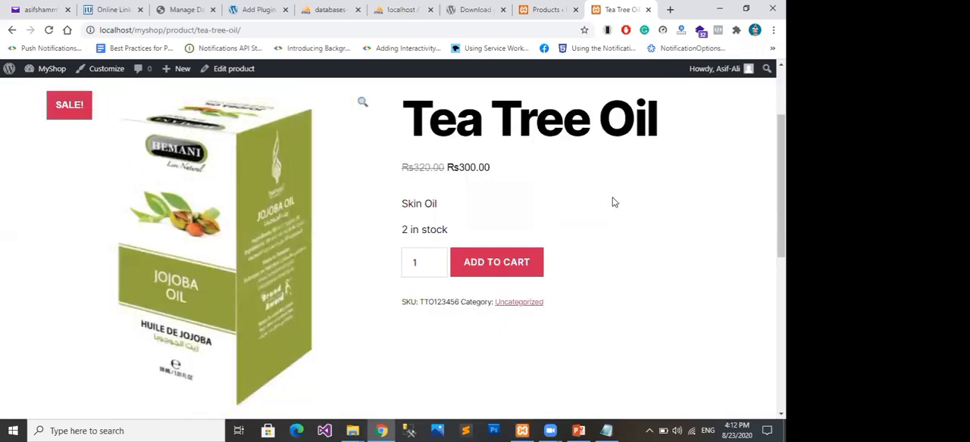
Read the product's Description, Additional information and Reviews tabs below the gallery
scroll(613, 202, down, 2)
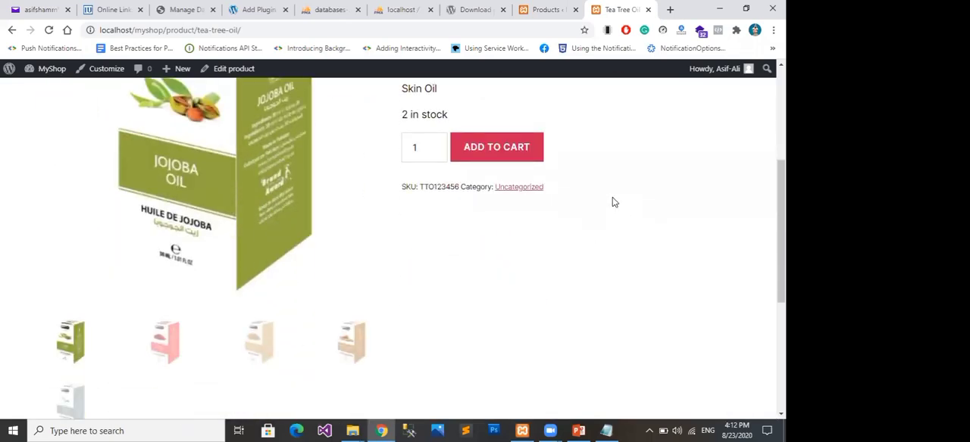
drag(403, 187, 460, 186)
scroll(402, 286, down, 3)
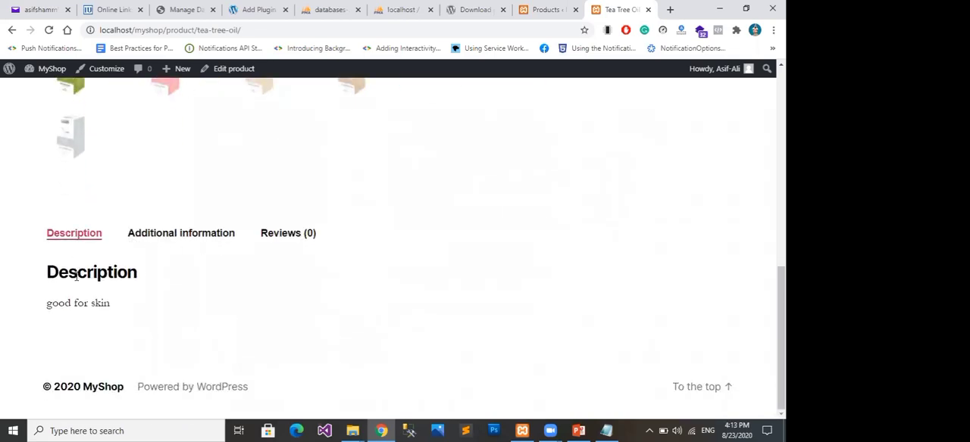
drag(46, 273, 125, 326)
click(188, 233)
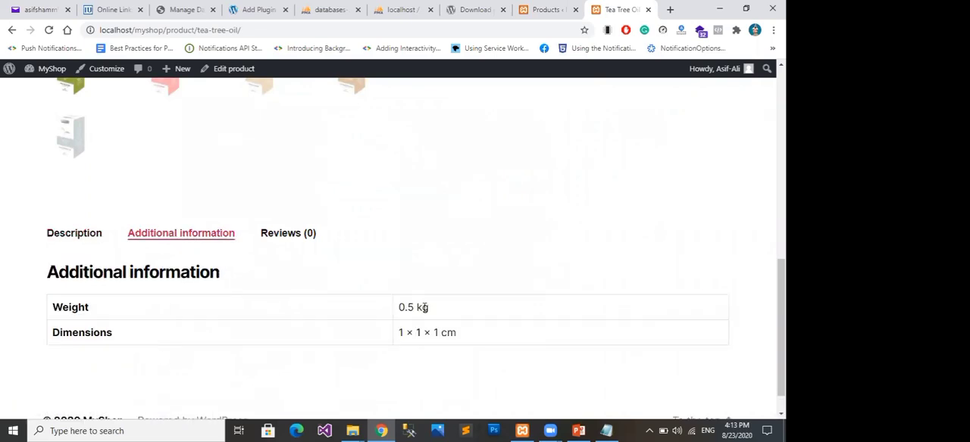
drag(403, 335, 489, 341)
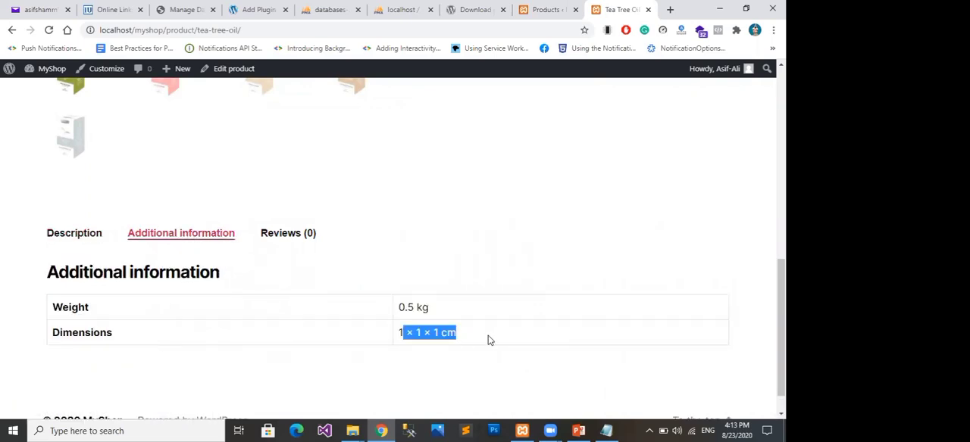
click(275, 235)
scroll(239, 225, down, 2)
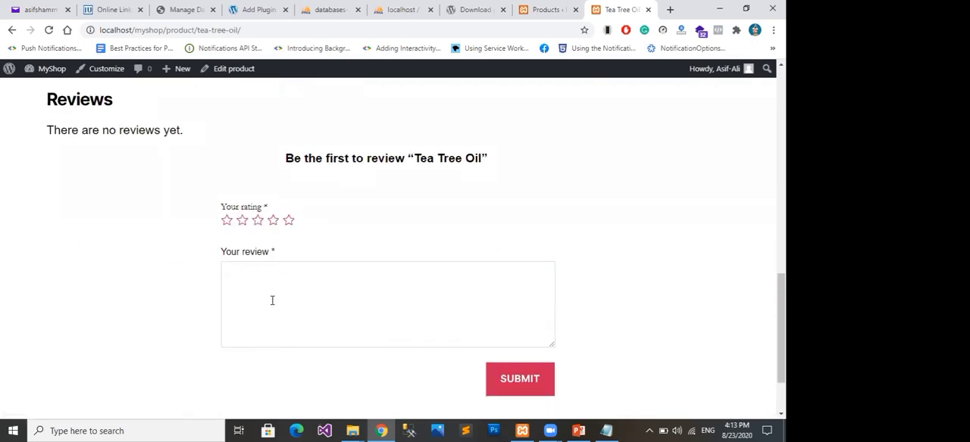
Submit a five-star review reading "Nice product" for the Tea Tree Oil
click(288, 221)
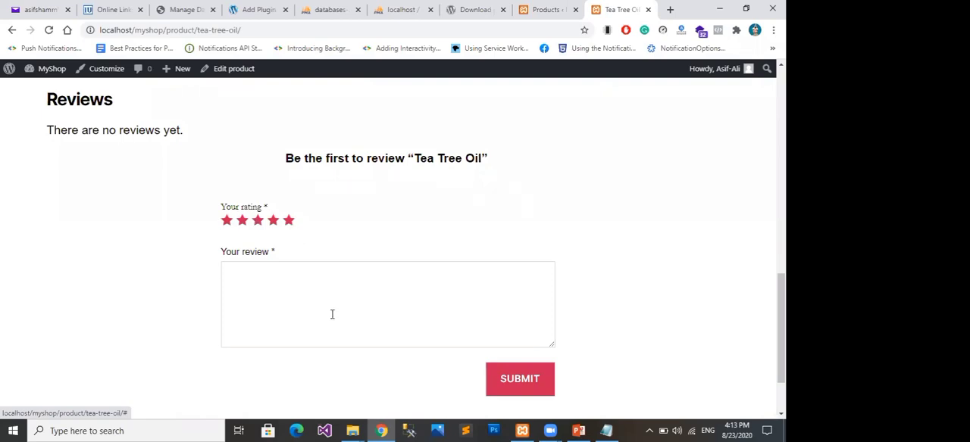
click(285, 302)
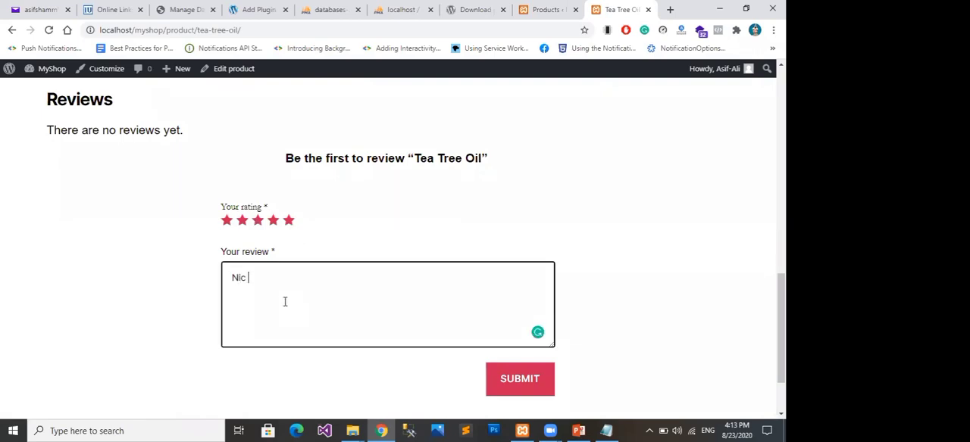
text(Nice product)
click(530, 386)
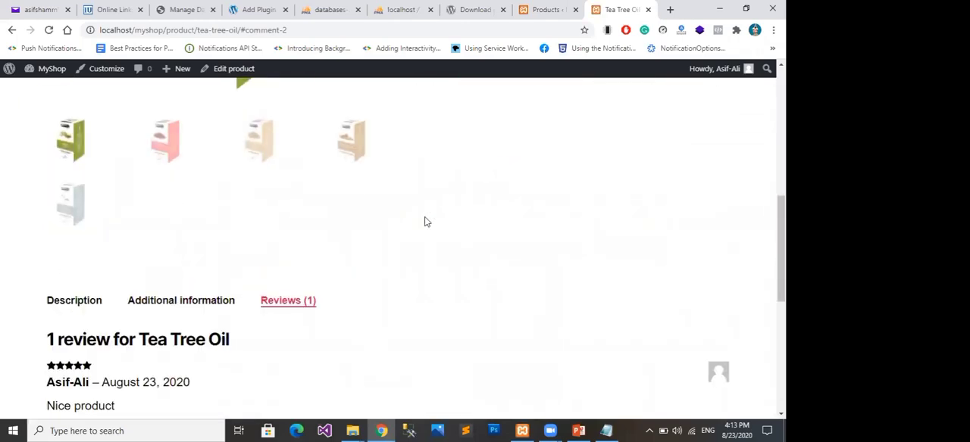
Add one Tea Tree Oil to the cart from the product page
scroll(424, 222, down, 5)
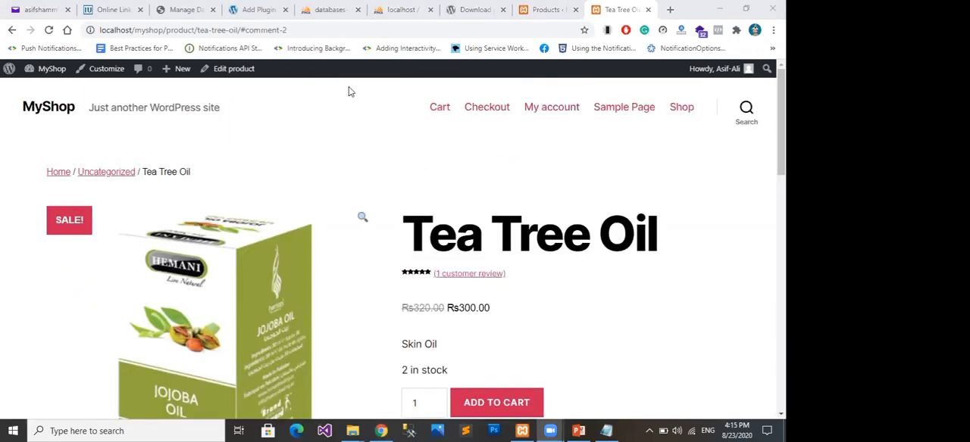
scroll(576, 274, down, 1)
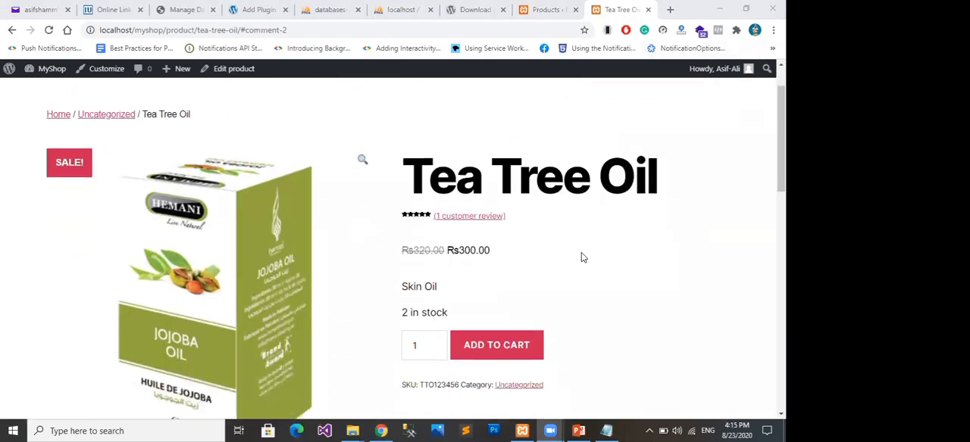
scroll(570, 263, down, 1)
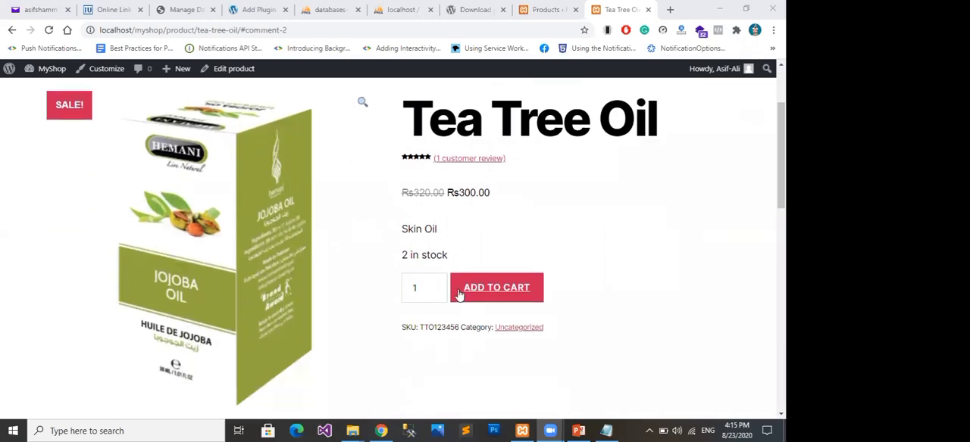
click(489, 290)
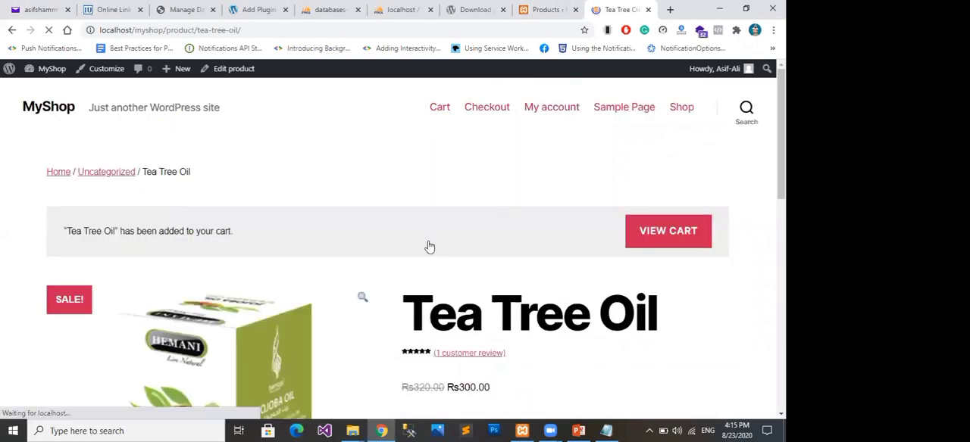
Open the cart and proceed to checkout with the Tea Tree Oil
click(437, 111)
scroll(7, 197, down, 2)
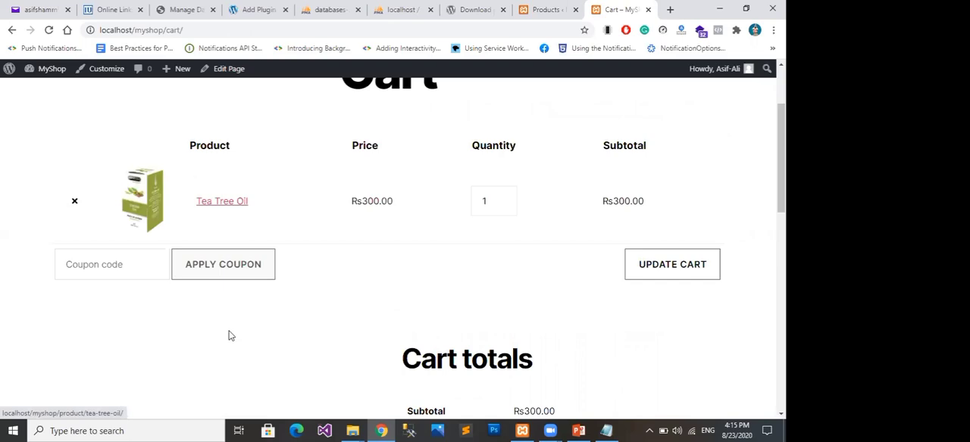
click(108, 260)
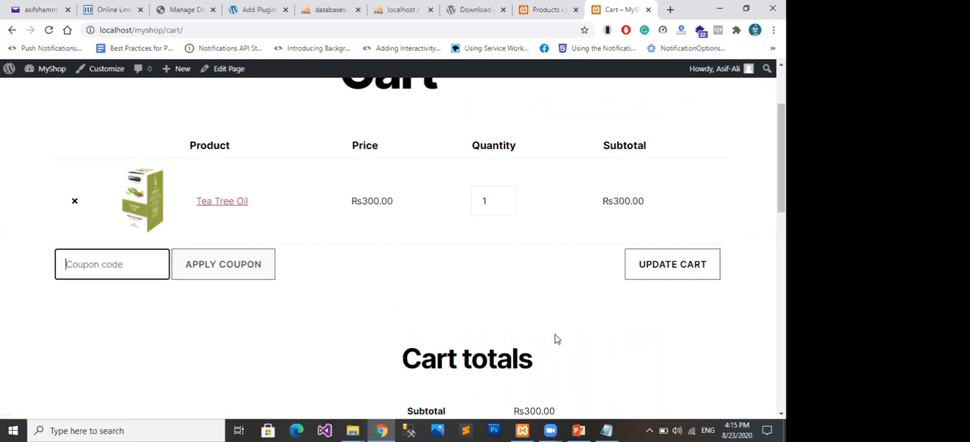
scroll(504, 329, down, 3)
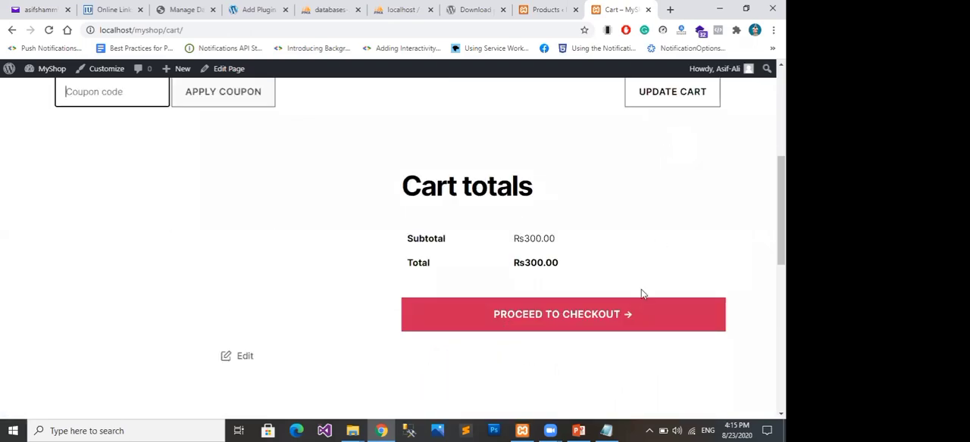
click(562, 315)
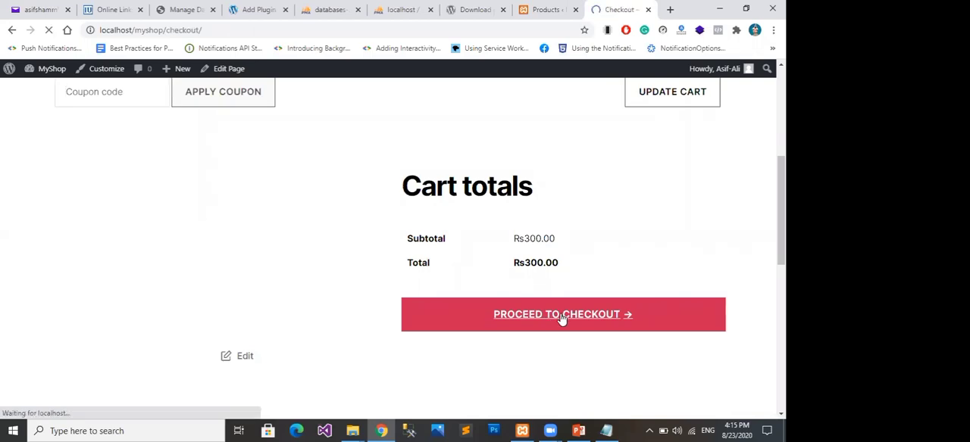
Examine the checkout page's billing form, order summary and payment notice
scroll(336, 243, down, 3)
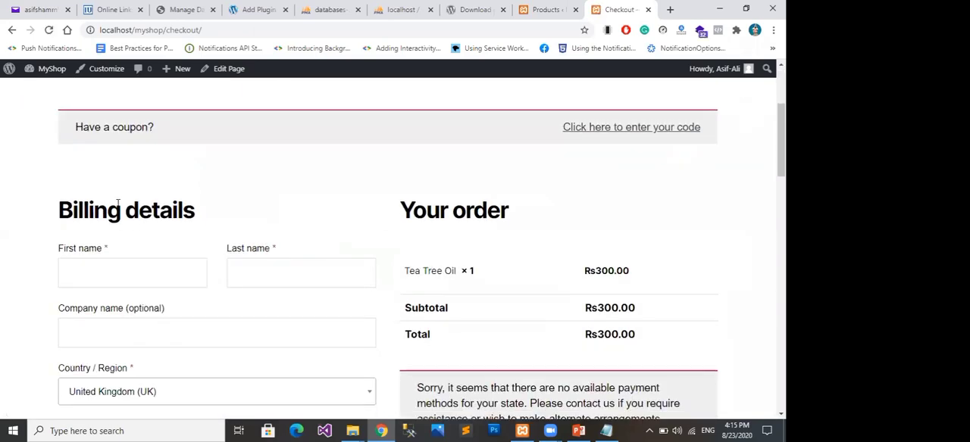
scroll(333, 228, down, 1)
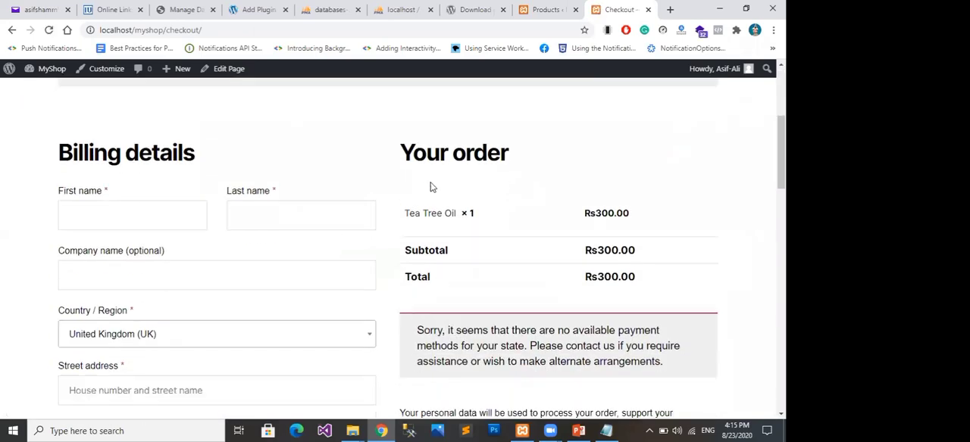
double_click(588, 249)
scroll(602, 284, down, 2)
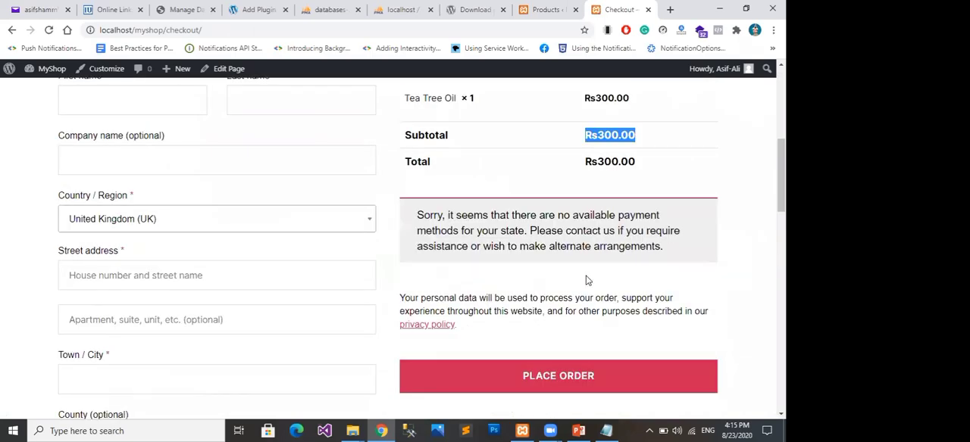
drag(416, 219, 552, 218)
click(462, 227)
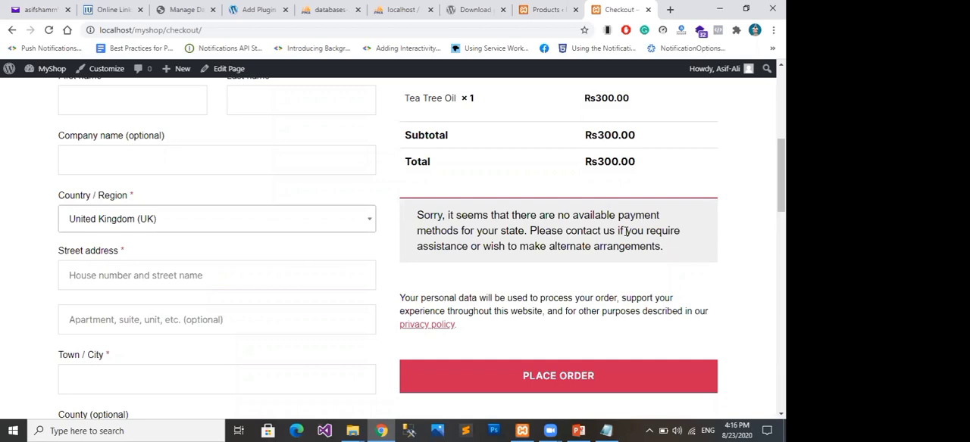
scroll(364, 300, down, 3)
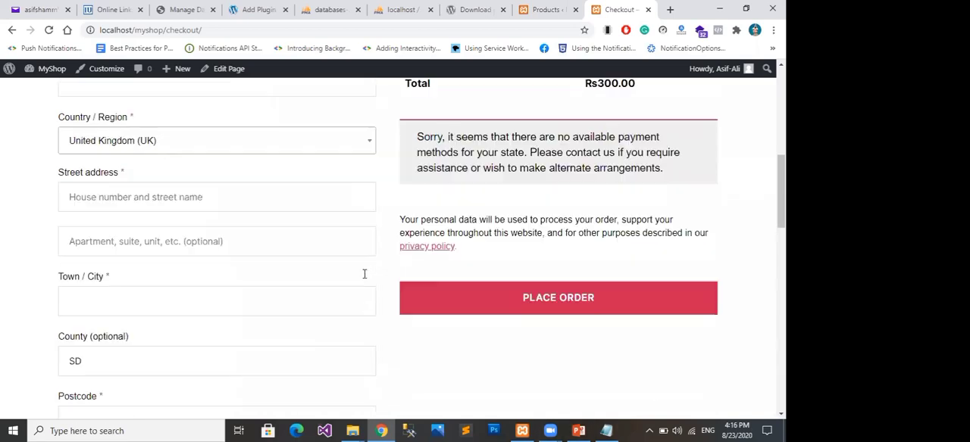
scroll(364, 300, down, 3)
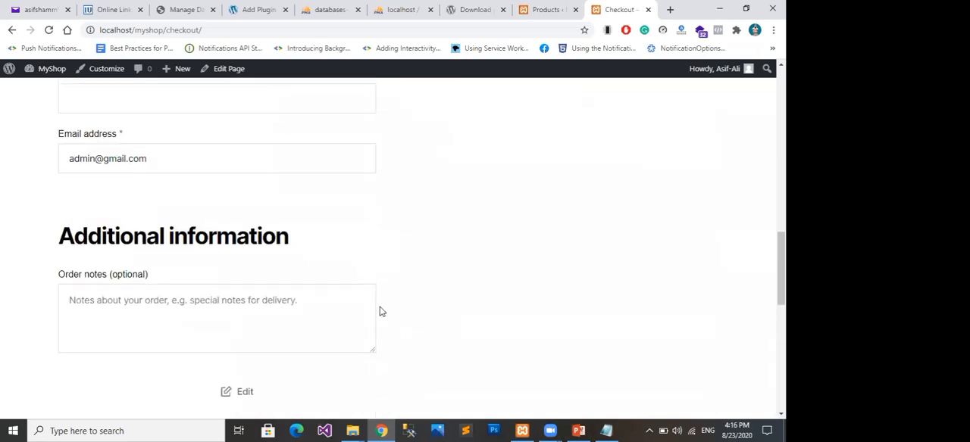
scroll(381, 312, down, 4)
scroll(381, 312, up, 4)
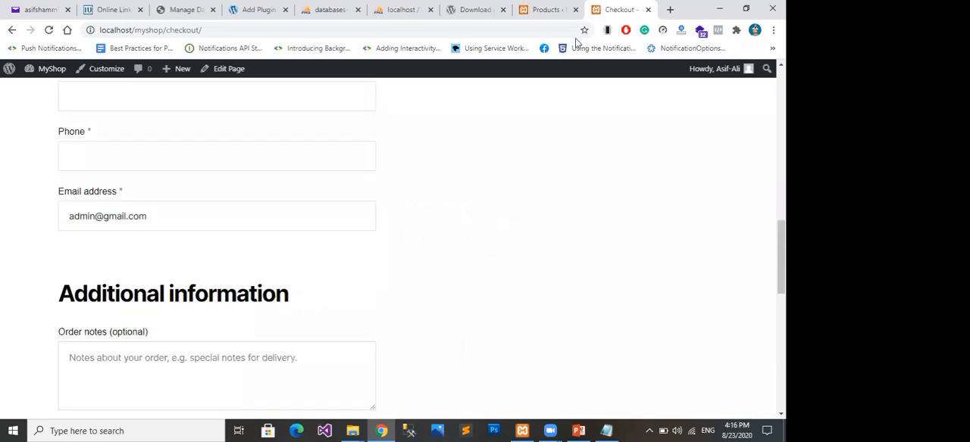
click(550, 431)
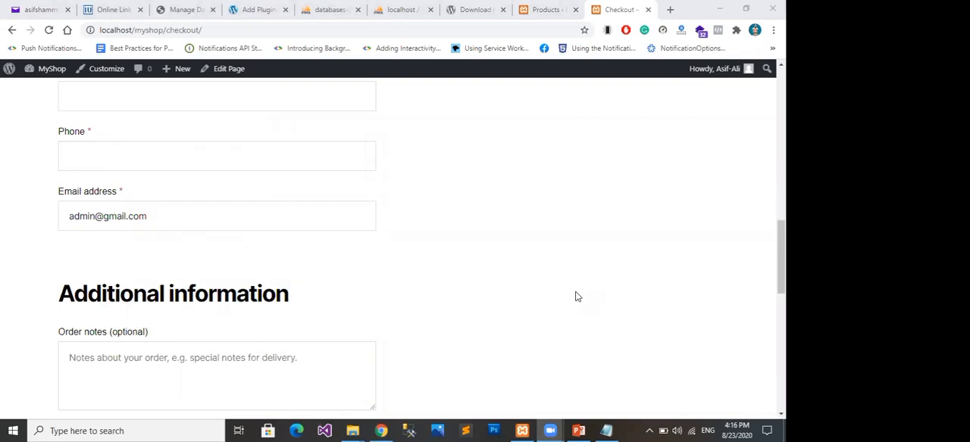
scroll(402, 260, up, 1)
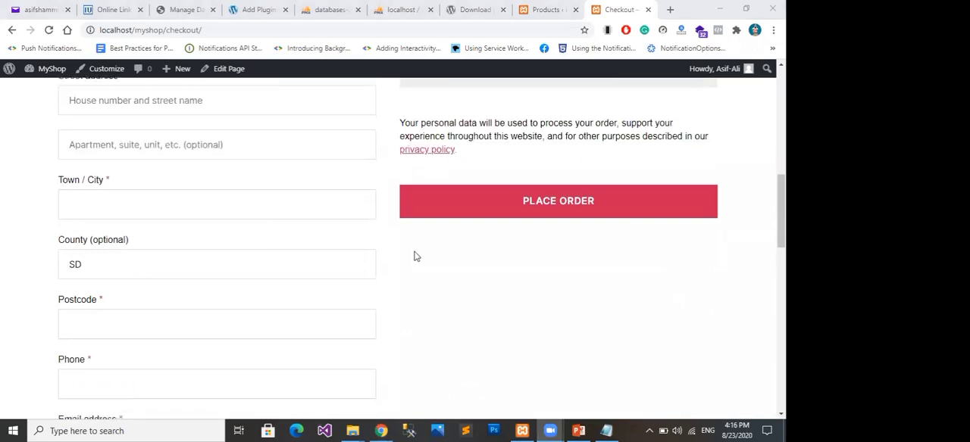
scroll(418, 254, up, 2)
scroll(419, 250, up, 2)
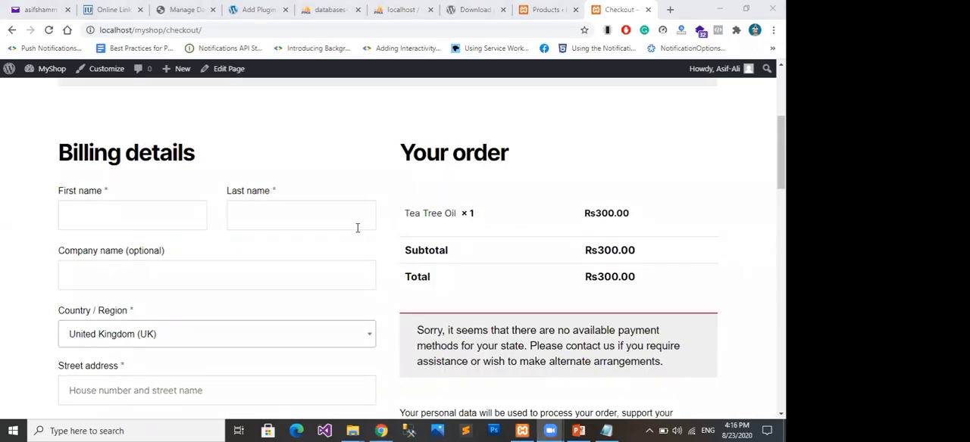
Autofill the billing details with the customer's saved name, address, phone number and e-mail address
click(97, 210)
click(109, 253)
scroll(180, 215, down, 5)
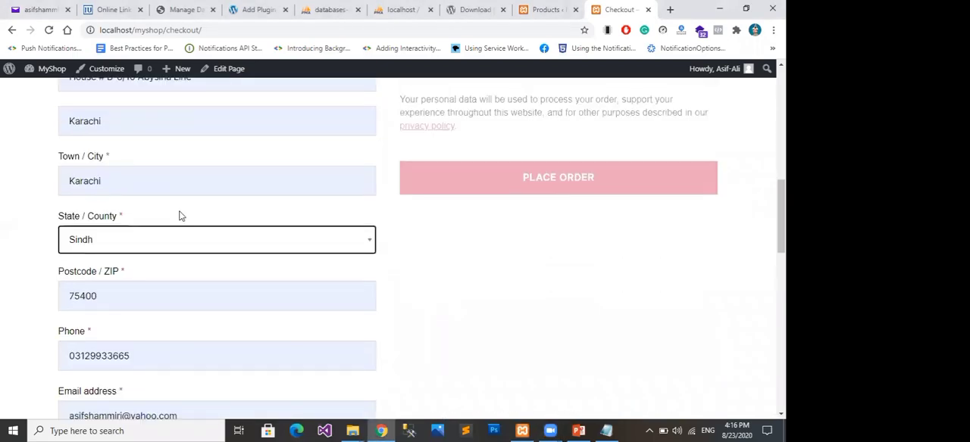
scroll(164, 254, down, 2)
scroll(163, 255, down, 2)
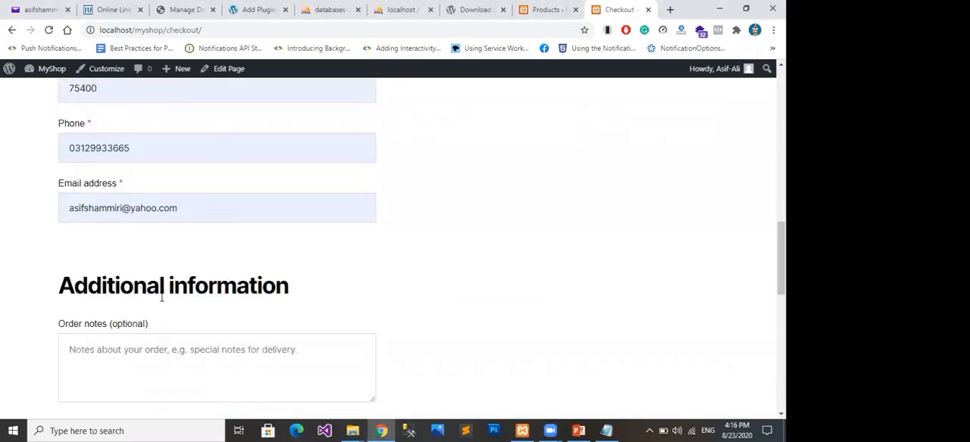
Enter the order note "Please packing shi karain" in the additional information section
click(164, 284)
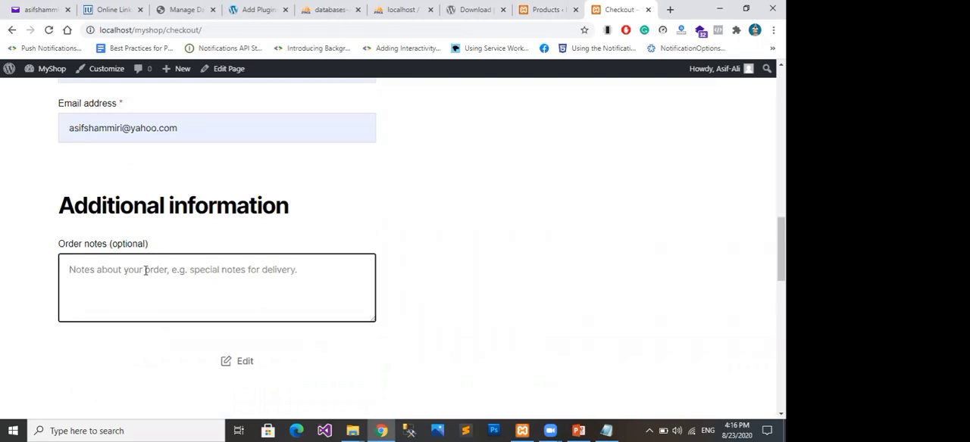
text(Pleas)
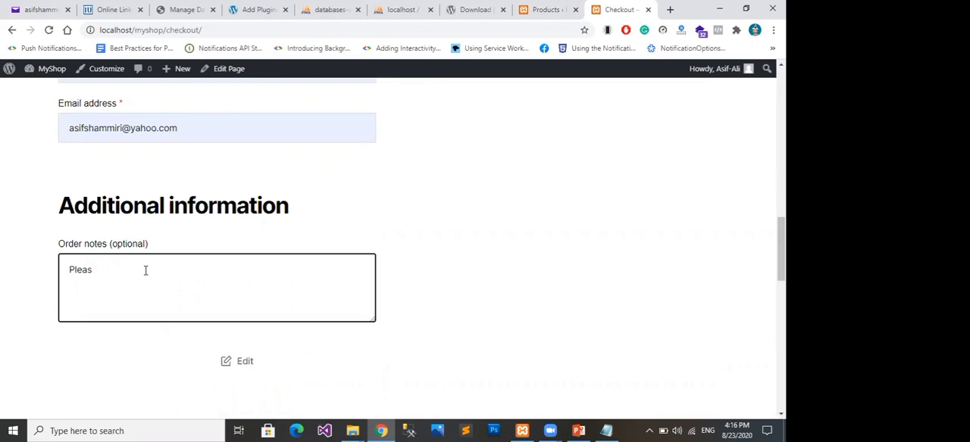
text(e pak)
key(BackSpace)
text(cking a)
key(BackSpace)
text(shi karain)
Try to place the order for the Tea Tree Oil
scroll(359, 284, up, 5)
scroll(133, 307, down, 5)
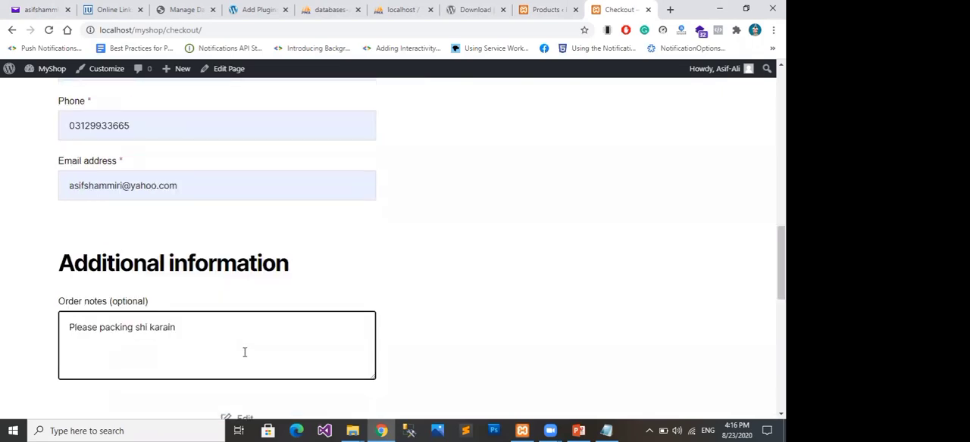
scroll(275, 332, up, 3)
scroll(280, 332, up, 1)
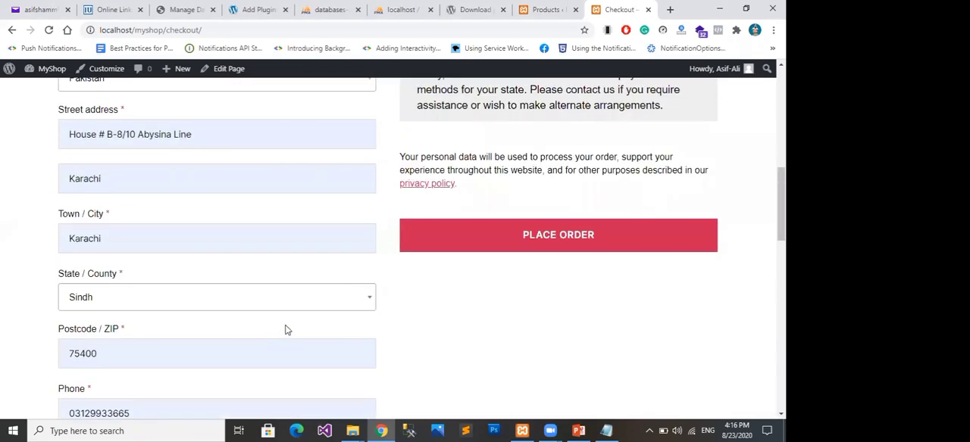
scroll(542, 317, up, 2)
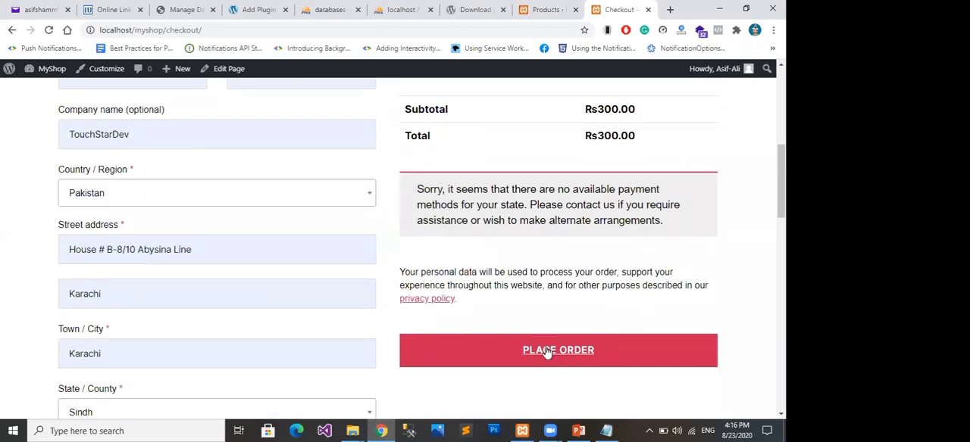
click(545, 351)
Examine the checkout's invalid payment method error and the notice about unavailable payment methods
scroll(548, 351, up, 1)
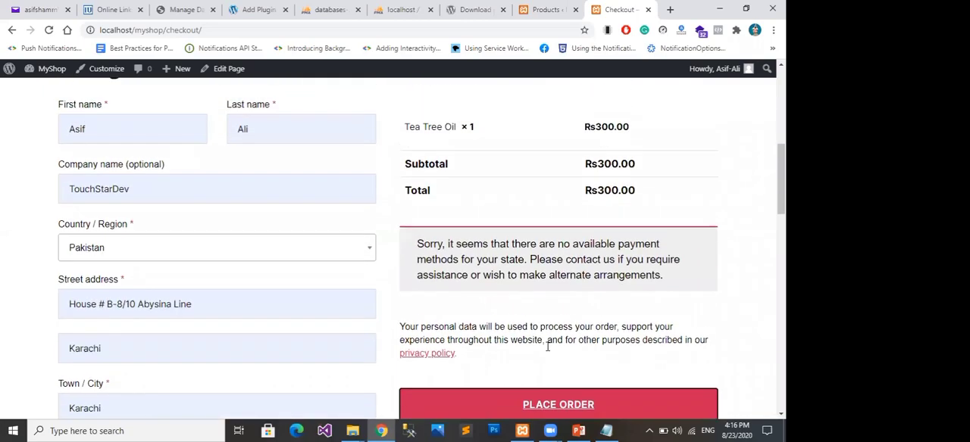
triple_click(130, 136)
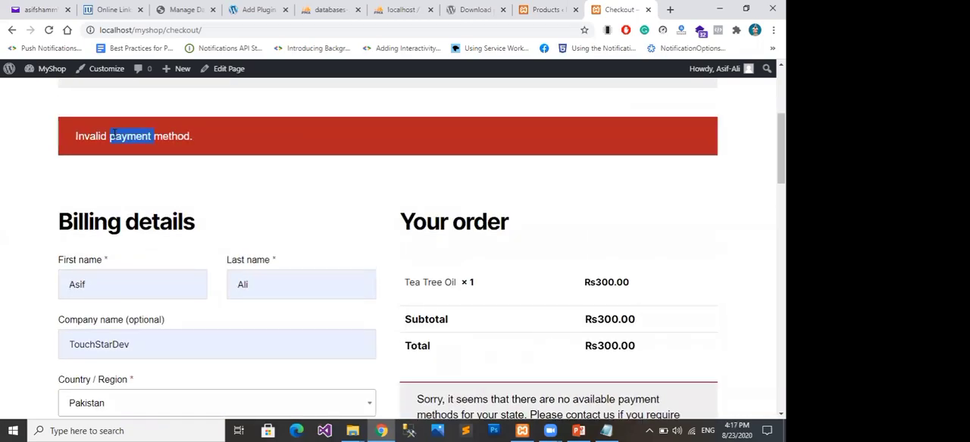
scroll(515, 281, down, 2)
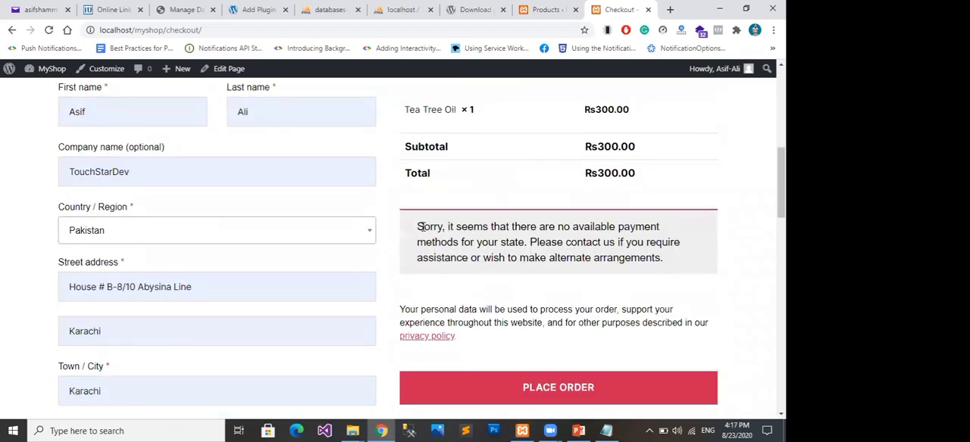
drag(422, 228, 671, 262)
click(420, 232)
drag(420, 232, 425, 232)
click(536, 6)
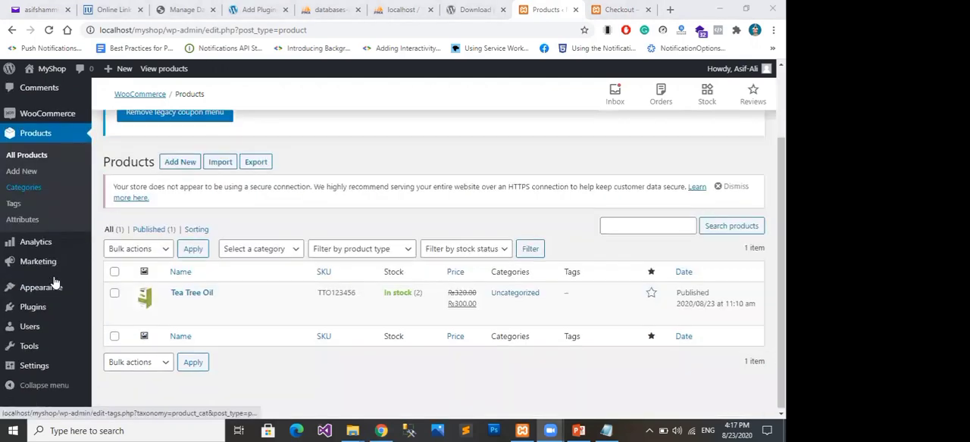
scroll(55, 283, down, 2)
scroll(54, 286, up, 2)
mouse_move(55, 206)
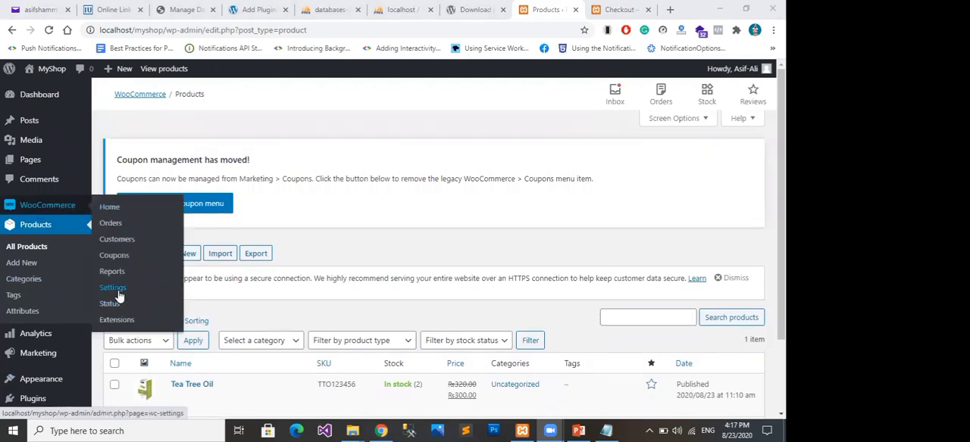
key(ctrl+Tab)
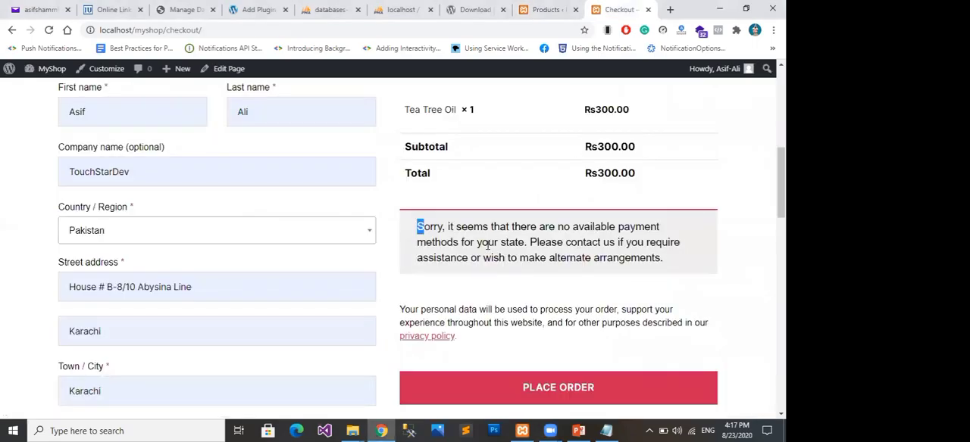
scroll(487, 245, up, 2)
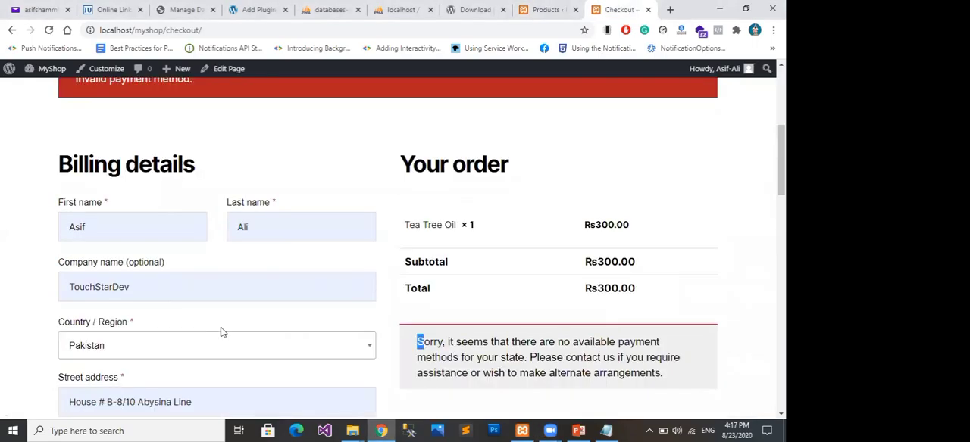
scroll(212, 284, up, 5)
scroll(184, 329, down, 7)
scroll(184, 328, up, 5)
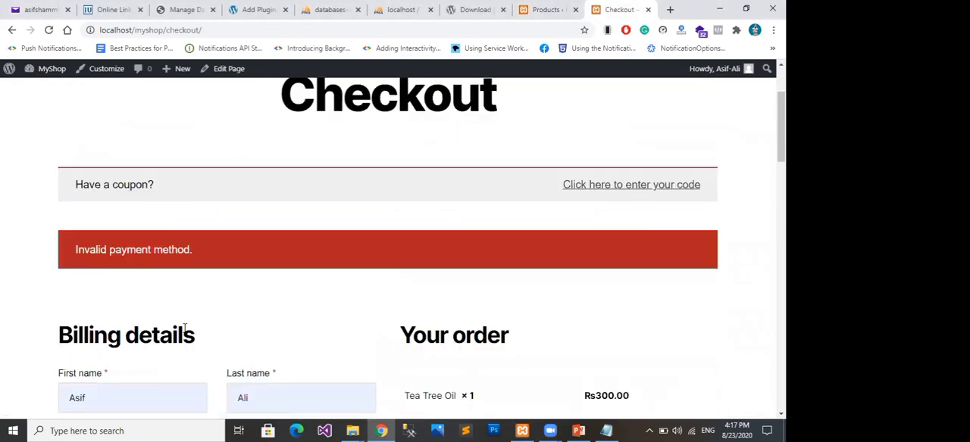
Open the WooCommerce settings and review the General tab's store address, selling locations and currency options
click(544, 9)
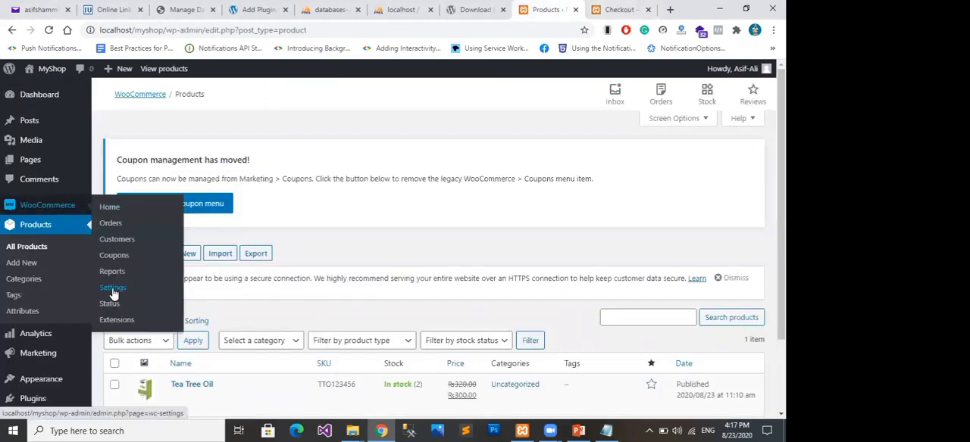
click(111, 290)
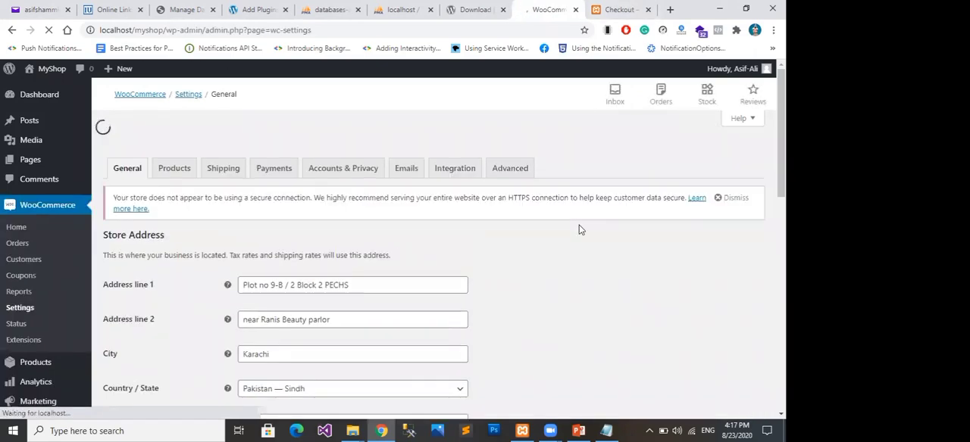
scroll(461, 251, down, 2)
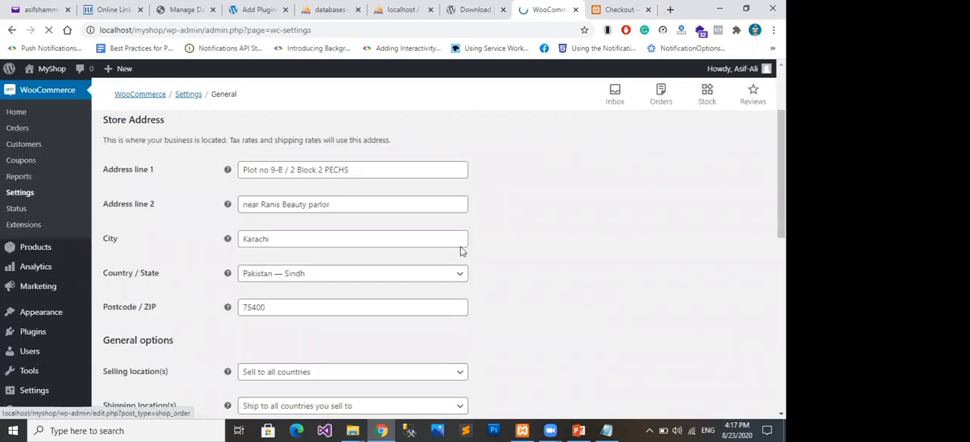
scroll(489, 251, down, 9)
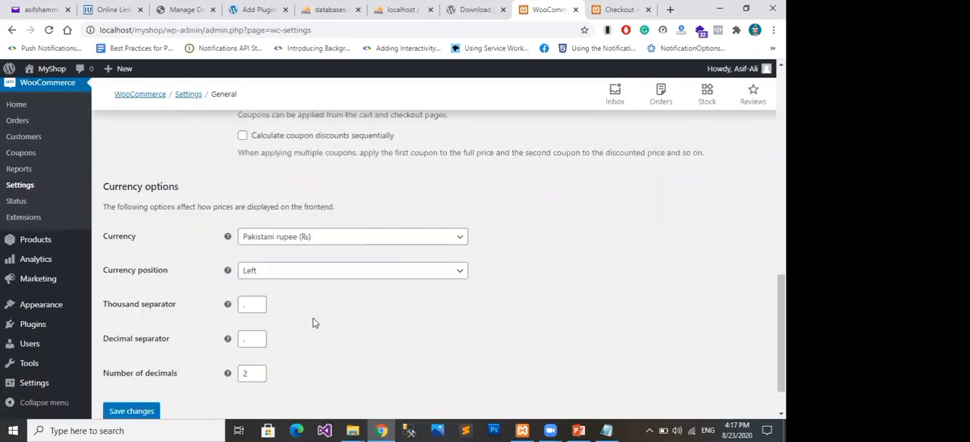
scroll(314, 322, down, 1)
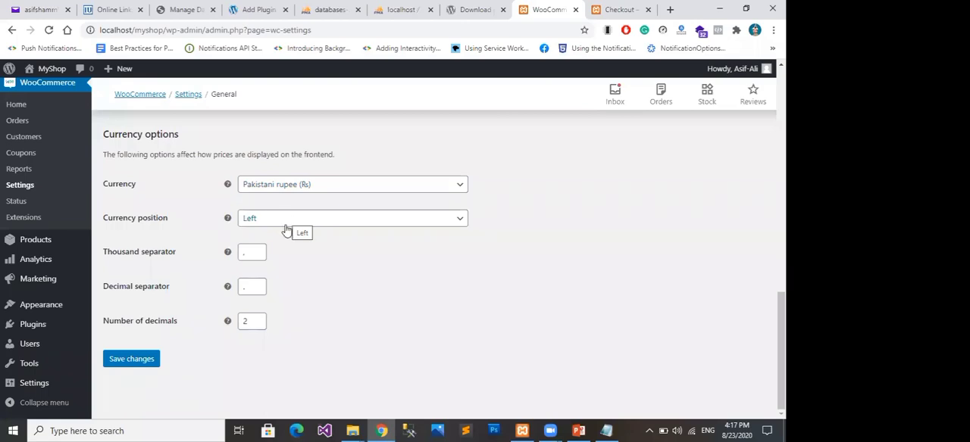
scroll(201, 295, up, 5)
scroll(200, 292, up, 4)
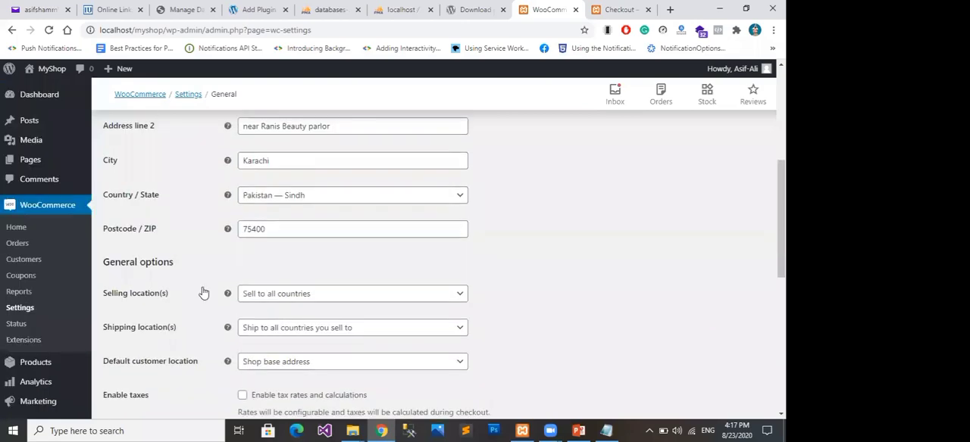
scroll(202, 292, down, 4)
scroll(202, 290, up, 7)
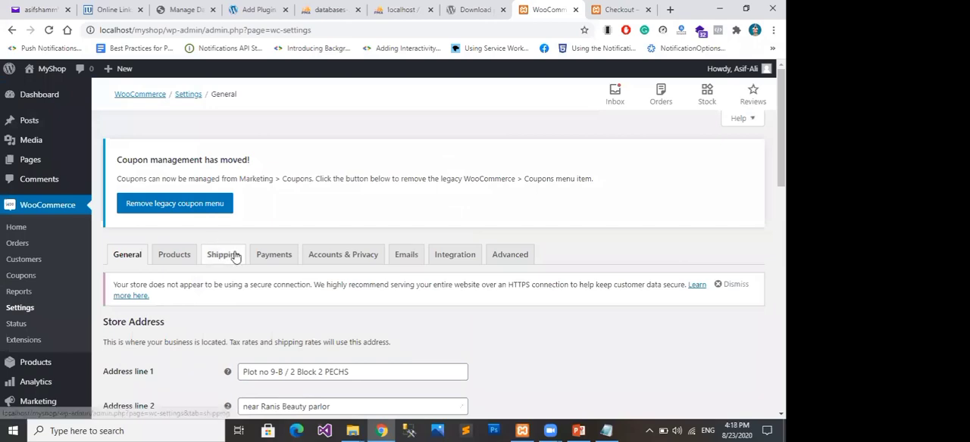
Review the Products settings tab's shop page, measurements and reviews options
click(178, 260)
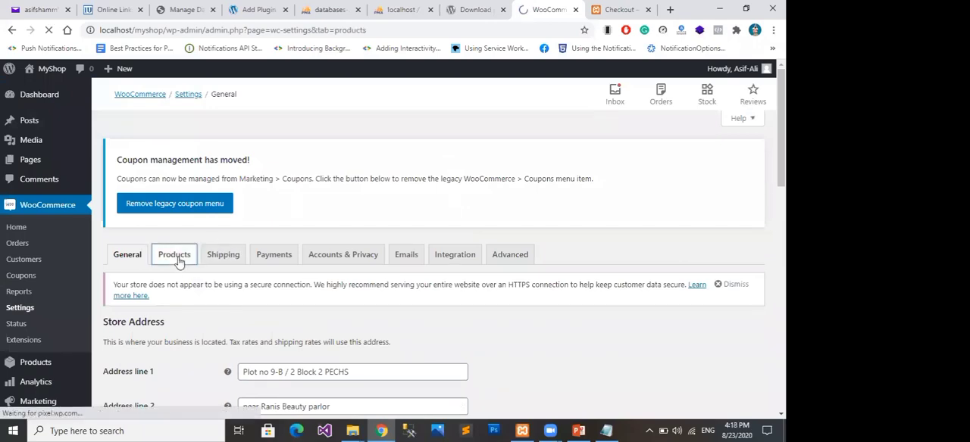
scroll(191, 292, down, 2)
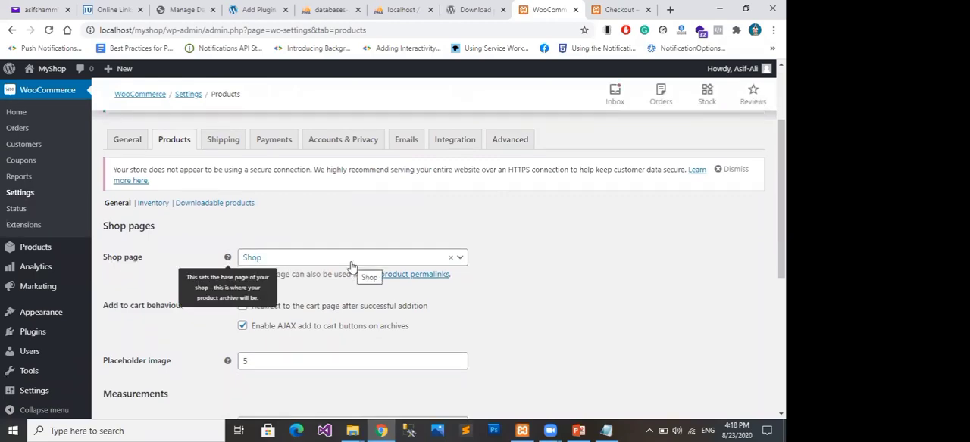
scroll(589, 280, down, 2)
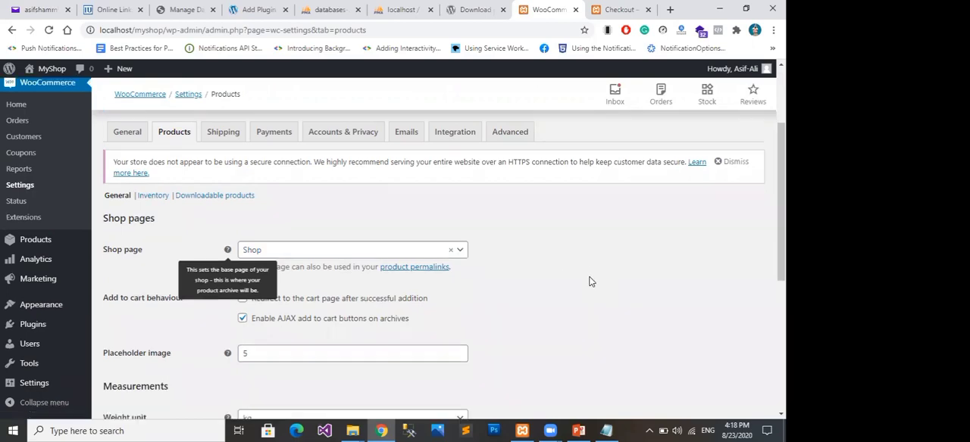
scroll(591, 282, up, 1)
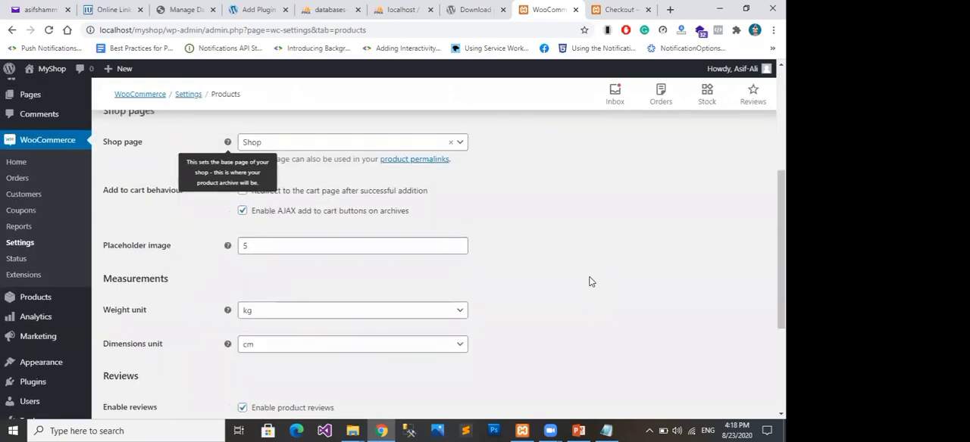
scroll(591, 281, down, 3)
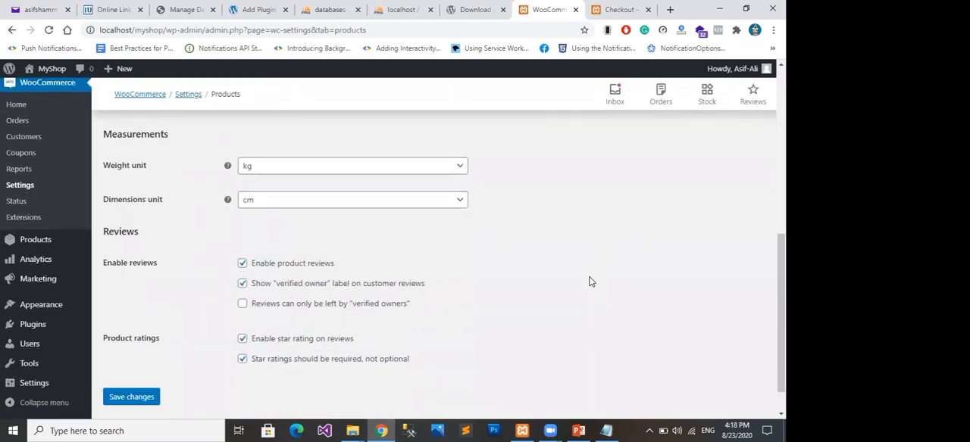
scroll(173, 284, up, 4)
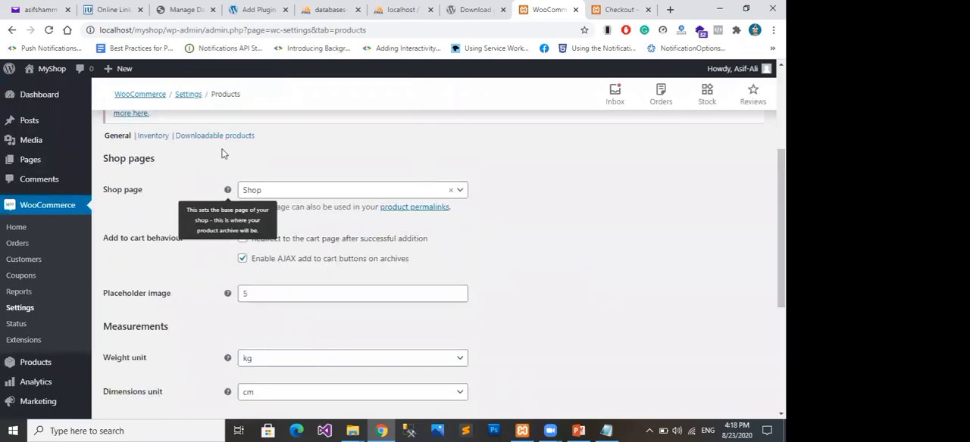
scroll(262, 173, up, 3)
Open the Shipping settings tab and review the shipping zones list
click(221, 246)
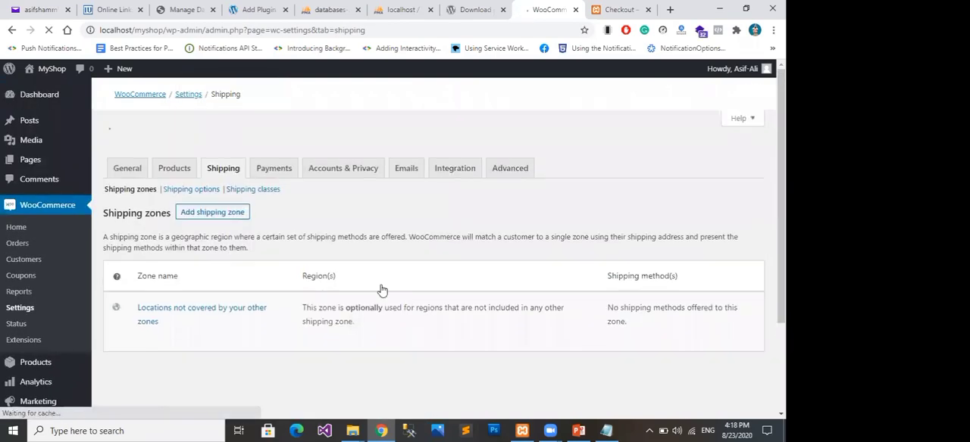
scroll(437, 290, down, 2)
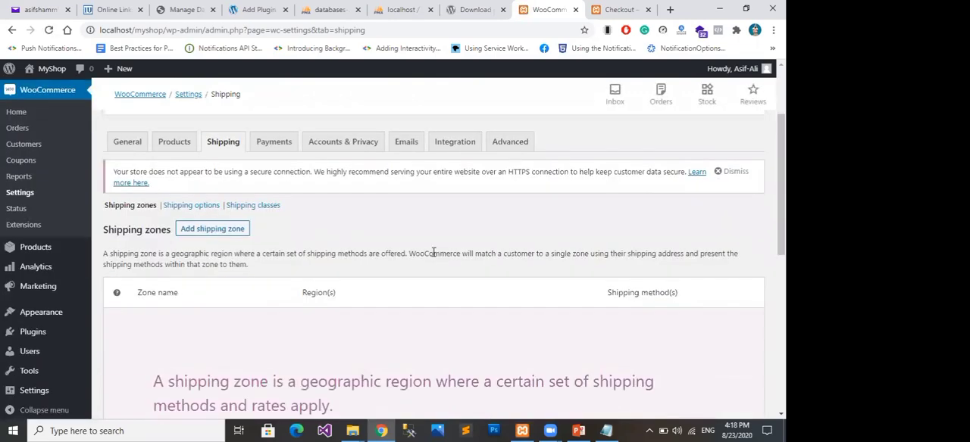
scroll(433, 252, down, 2)
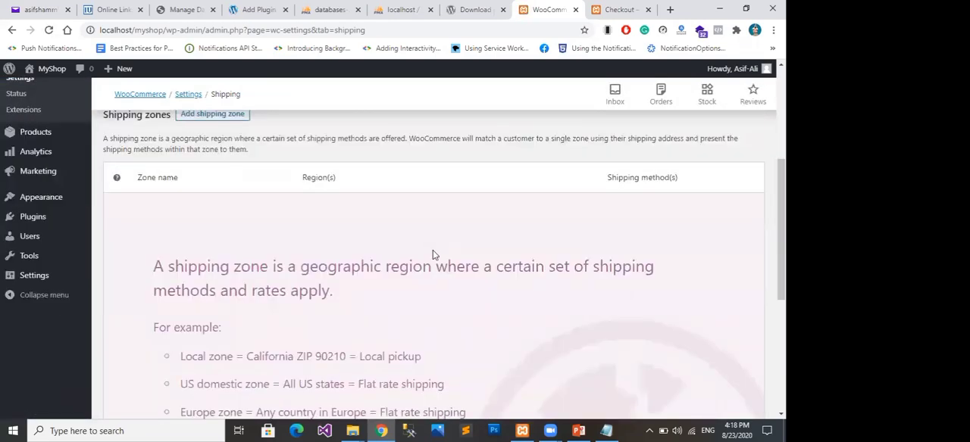
scroll(433, 255, up, 1)
scroll(433, 254, down, 6)
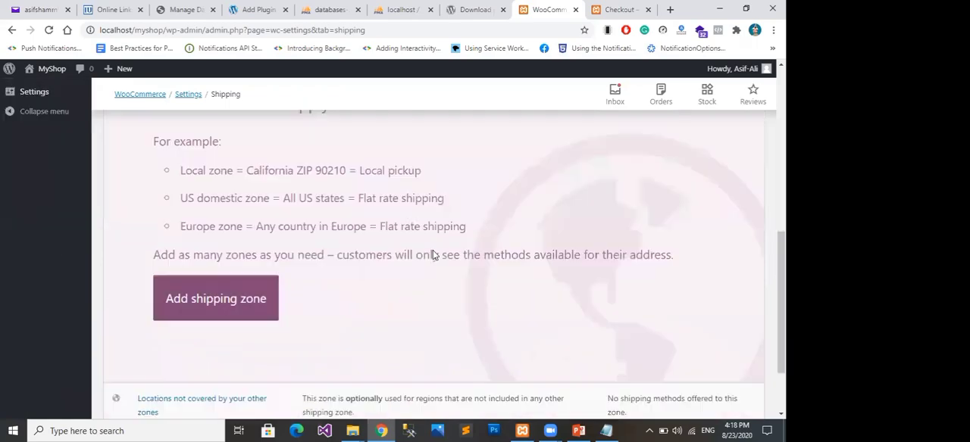
scroll(433, 254, up, 7)
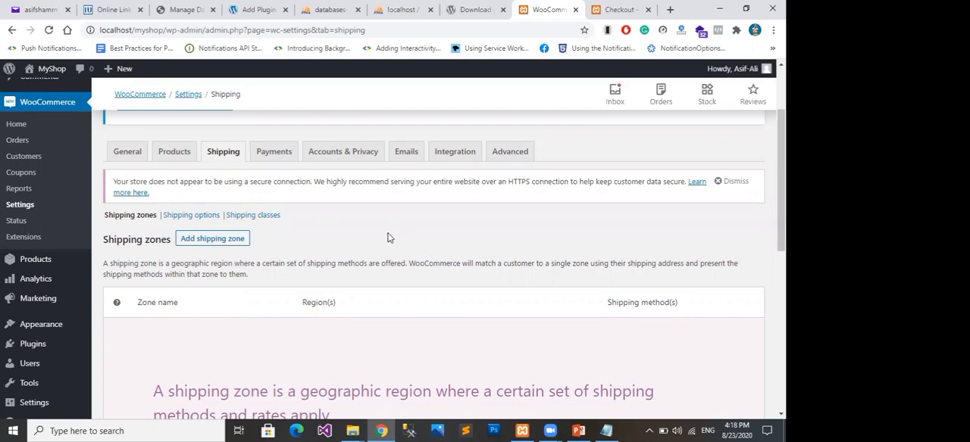
Review the shipping options section, then return to the shipping zones list
click(191, 218)
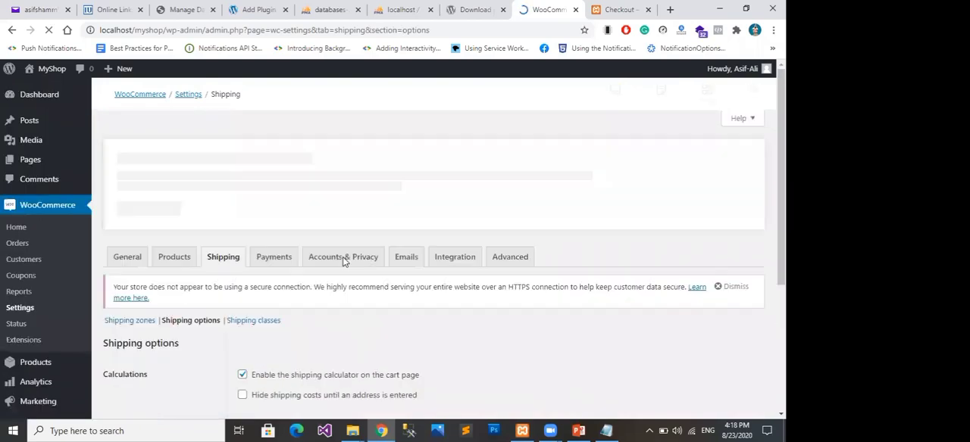
scroll(342, 261, down, 1)
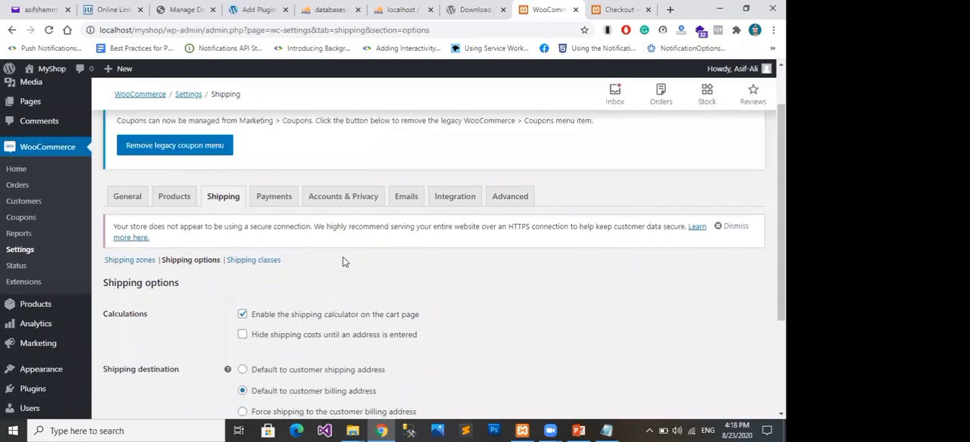
scroll(300, 233, down, 2)
scroll(297, 250, up, 2)
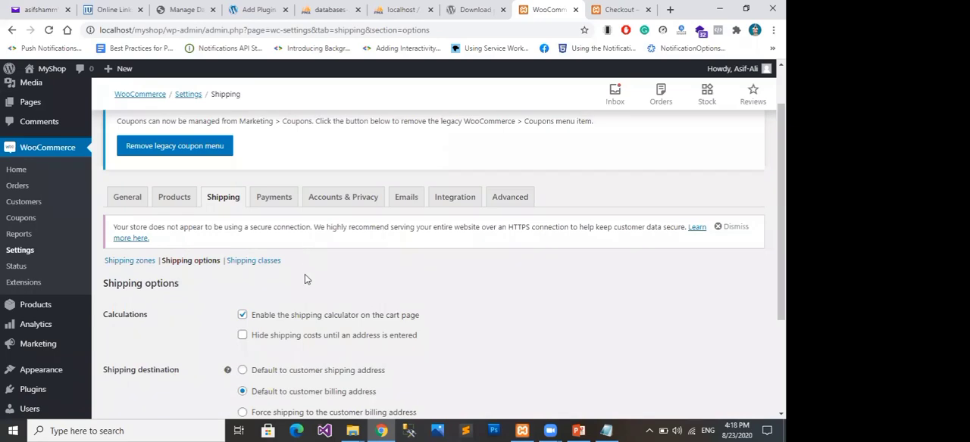
click(127, 261)
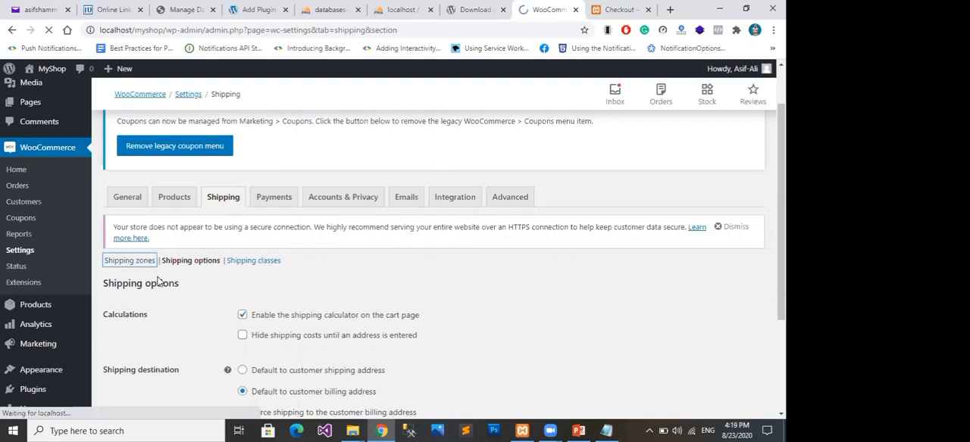
Add a new shipping zone and name it Karachi
scroll(301, 321, down, 1)
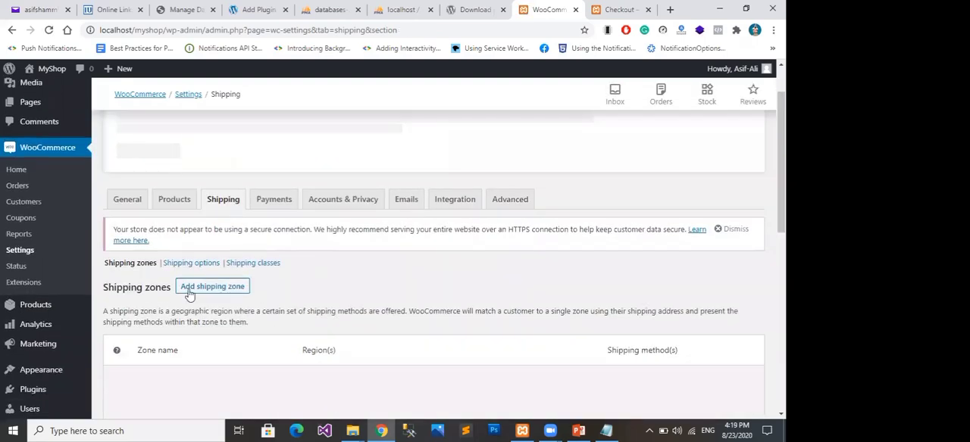
click(227, 292)
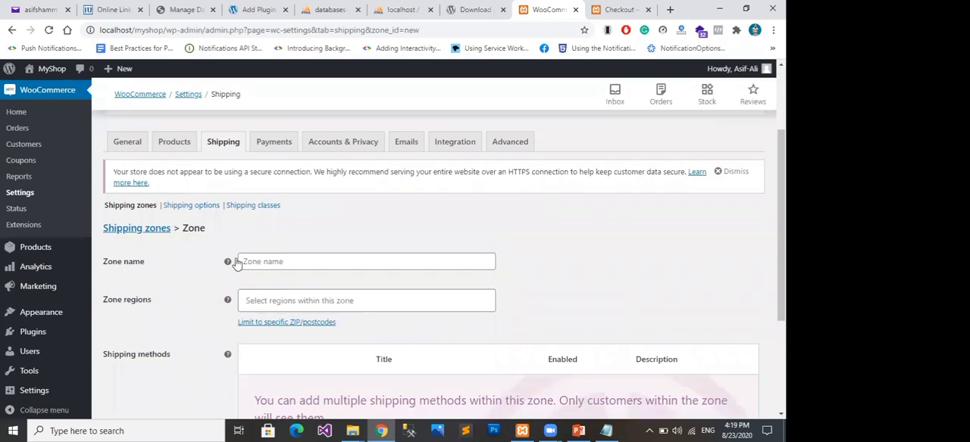
click(270, 262)
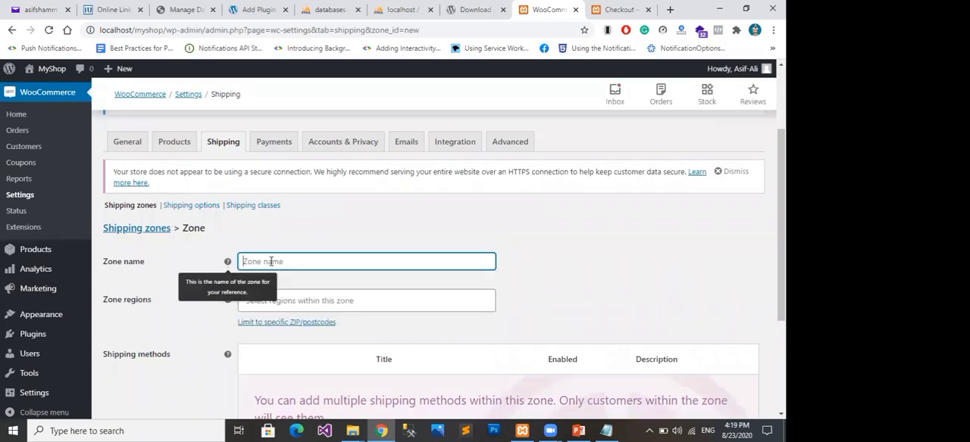
text(Kar)
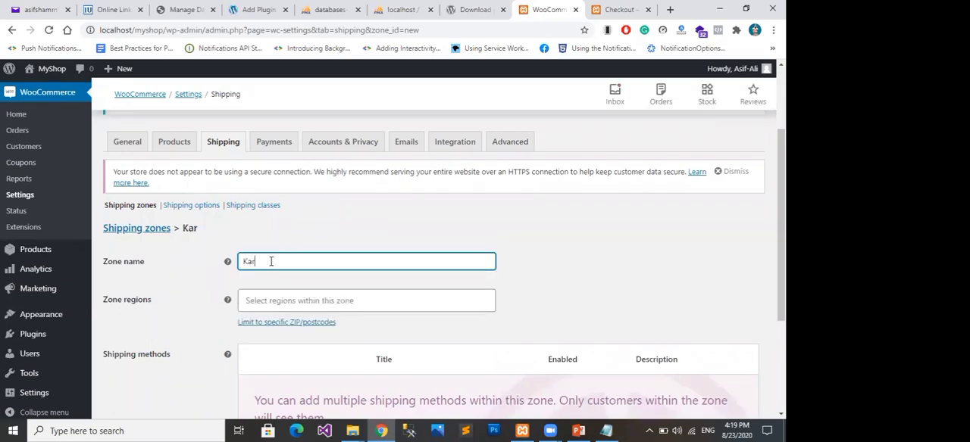
text(achi)
click(553, 425)
click(589, 370)
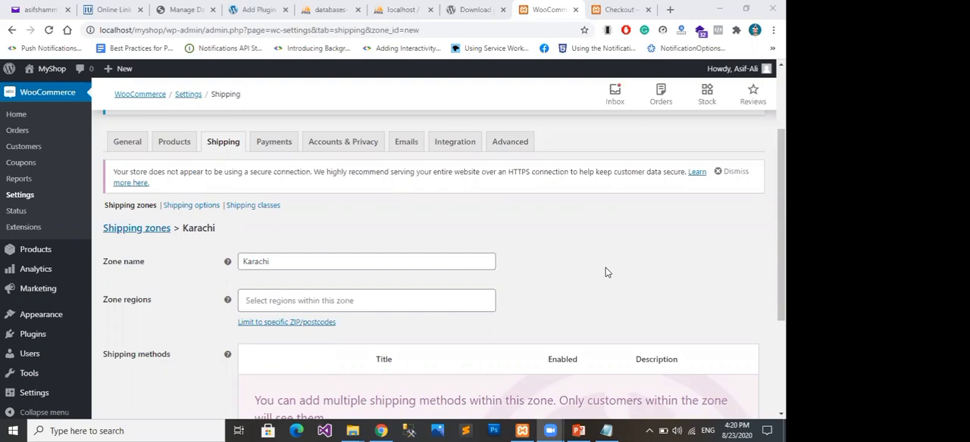
Search the zone regions list for Karachi
scroll(409, 262, down, 2)
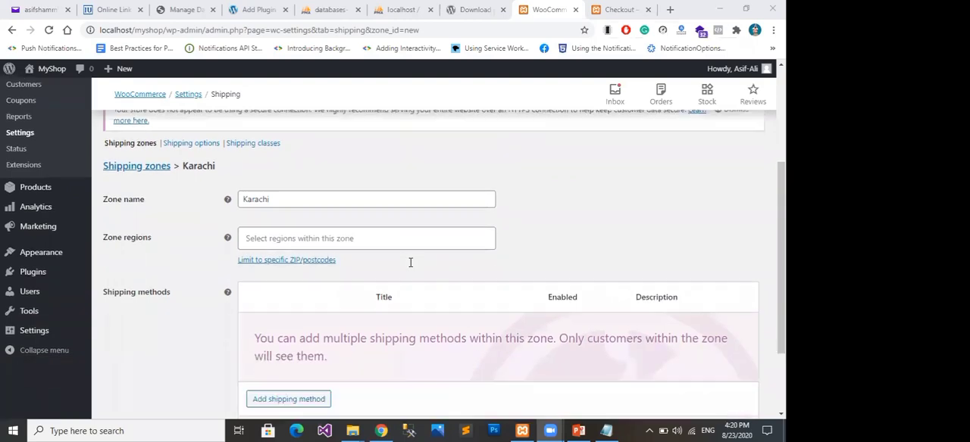
click(309, 187)
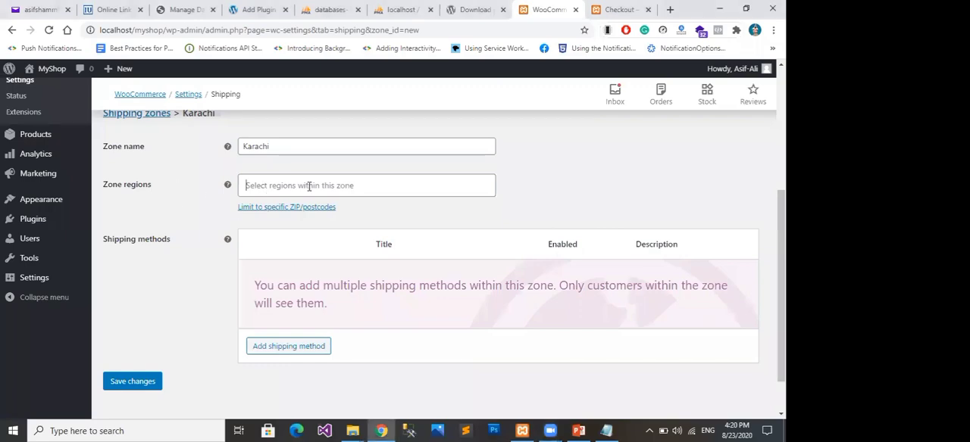
click(310, 186)
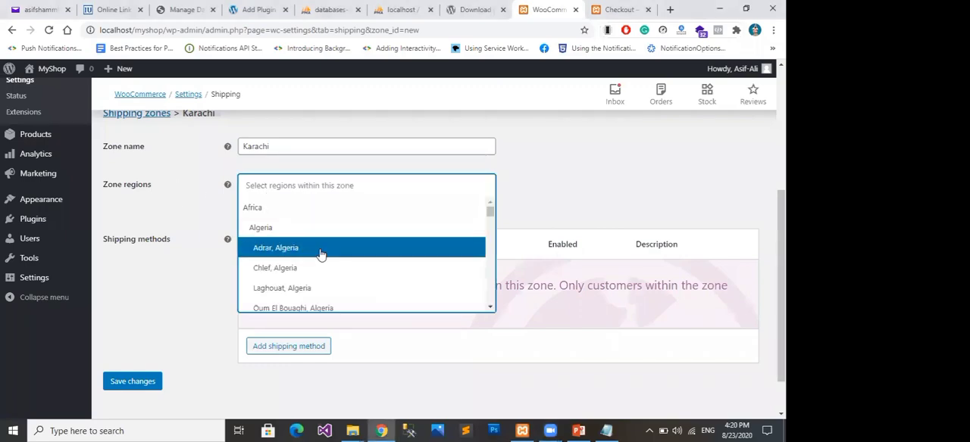
scroll(321, 255, down, 4)
scroll(321, 255, up, 3)
click(266, 183)
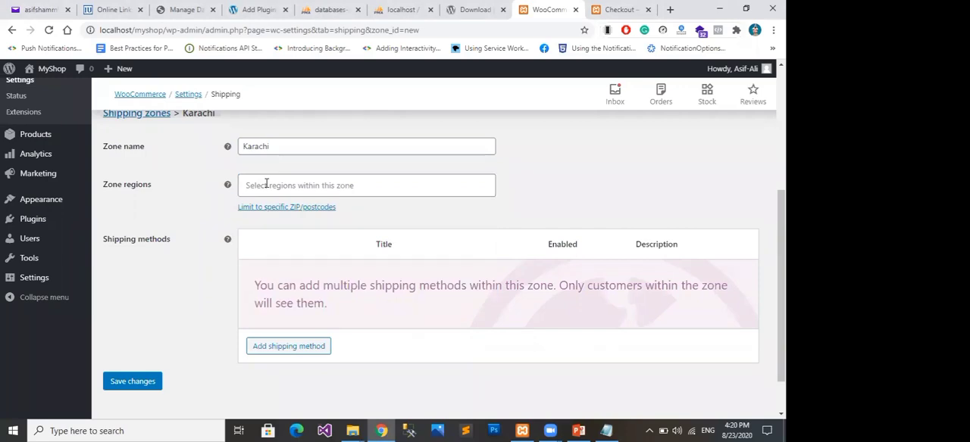
click(266, 184)
text(G)
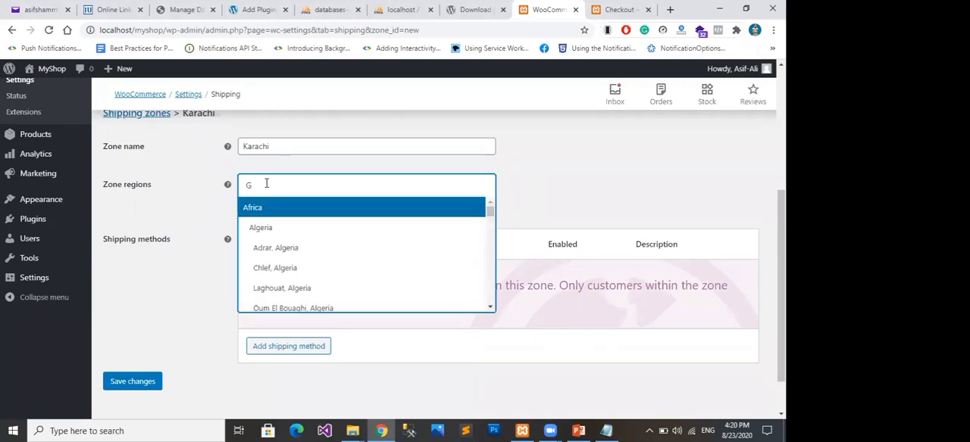
text(ul)
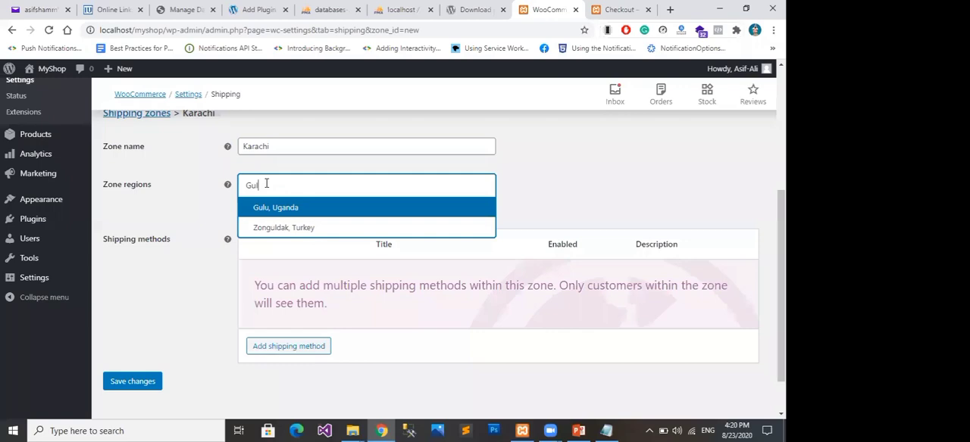
key(BackSpace)
key(BackSpace)
key(BackSpace)
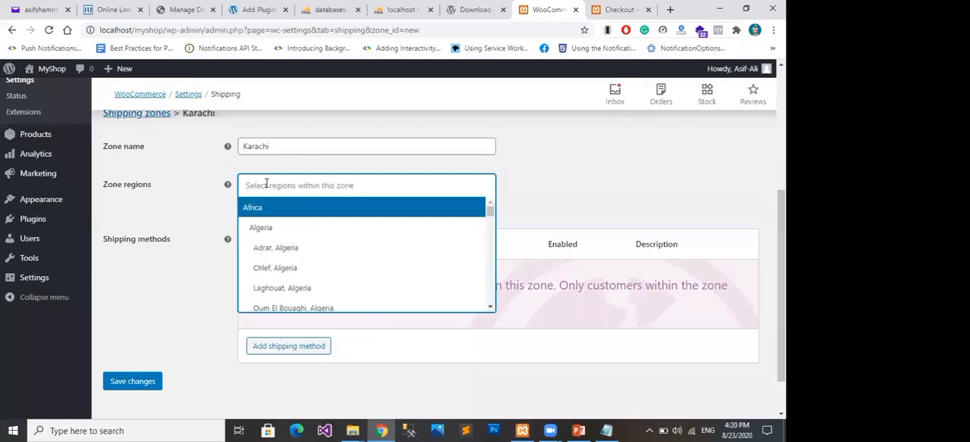
text(kara)
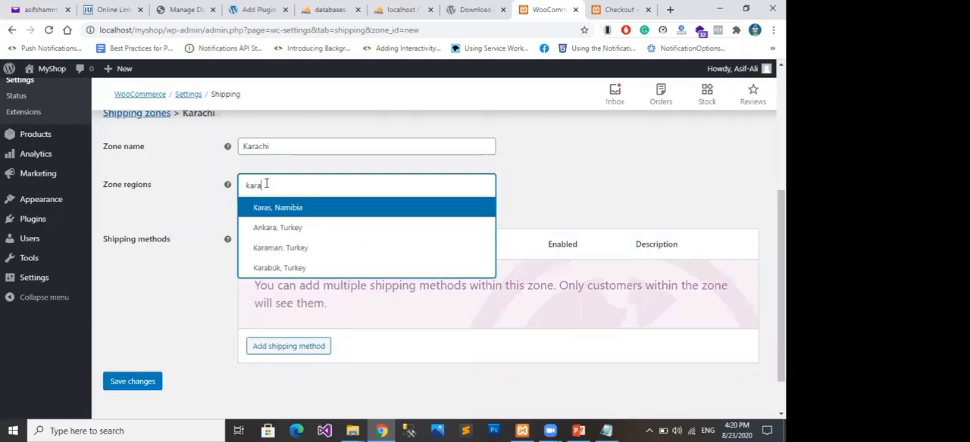
text(chi)
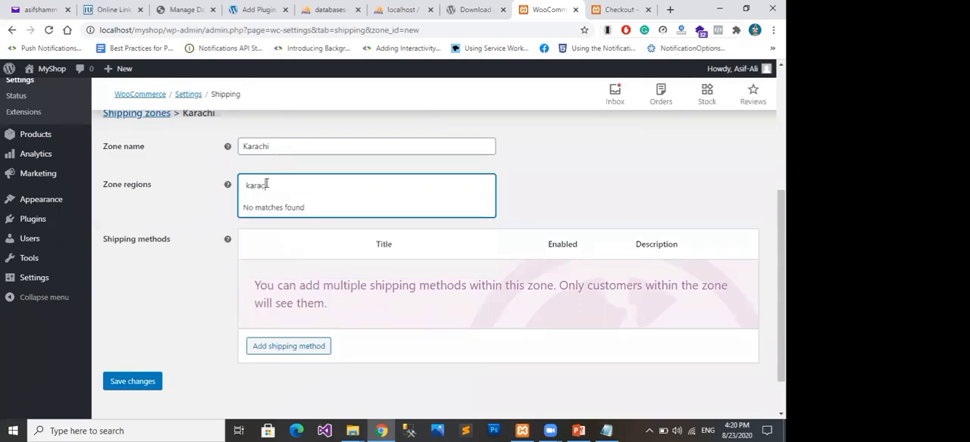
key(BackSpace)
key(BackSpace)
key(BackSpace)
key(BackSpace)
key(BackSpace)
key(BackSpace)
key(BackSpace)
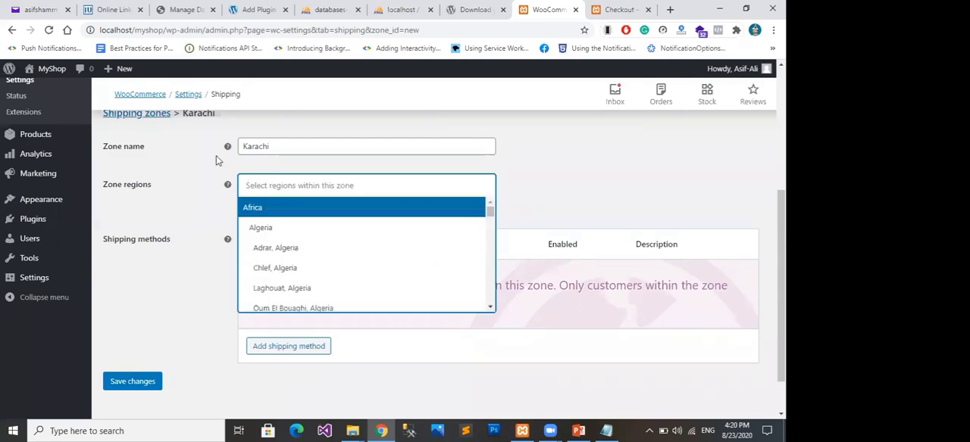
click(179, 162)
Open the option to limit the zone to specific ZIP/postcodes
mouse_move(228, 189)
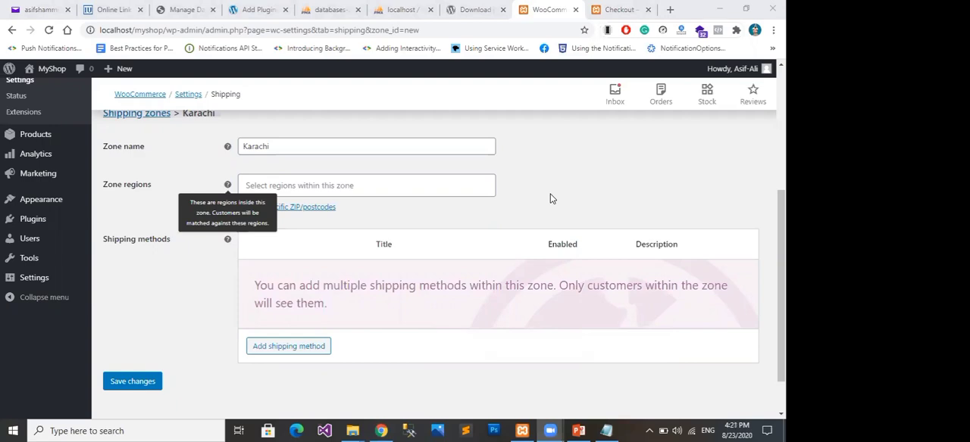
click(570, 177)
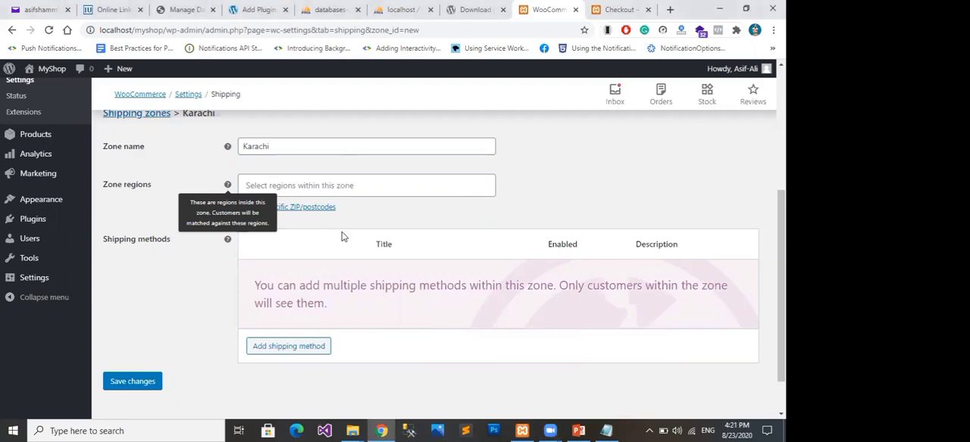
click(297, 208)
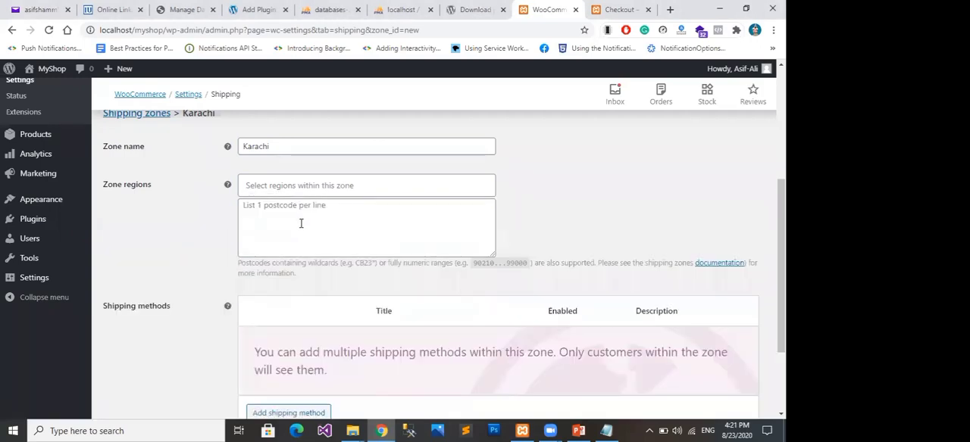
scroll(563, 203, down, 1)
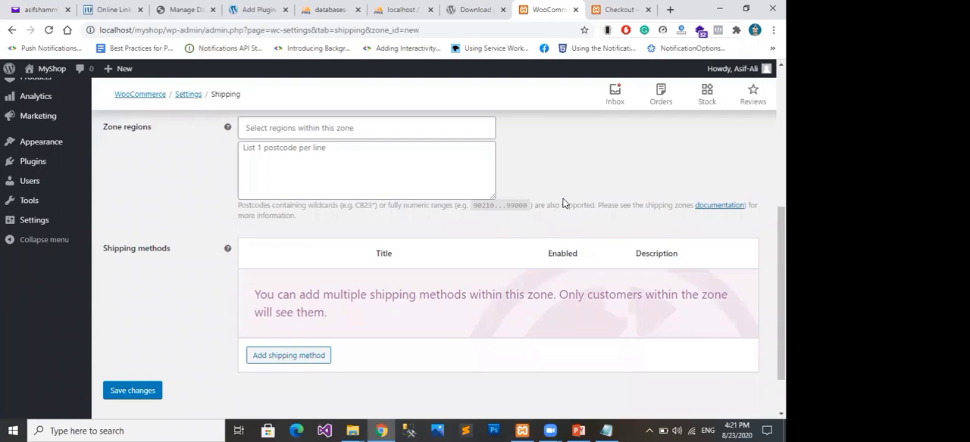
scroll(563, 203, up, 2)
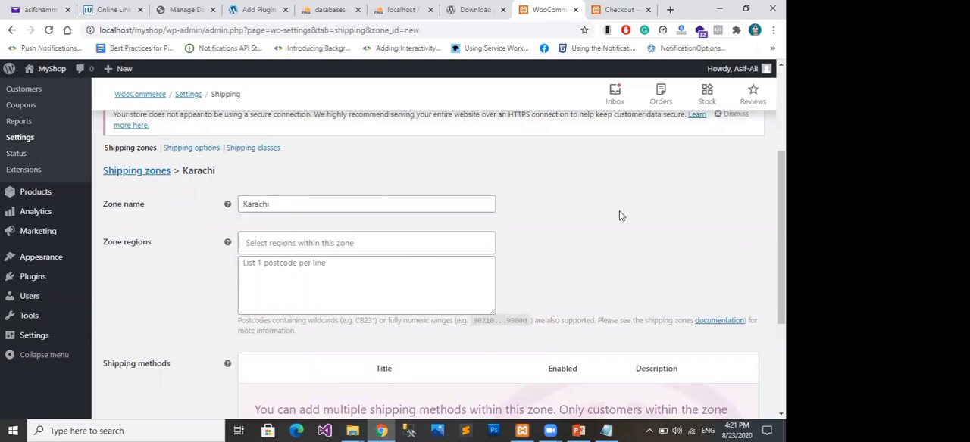
scroll(619, 216, down, 2)
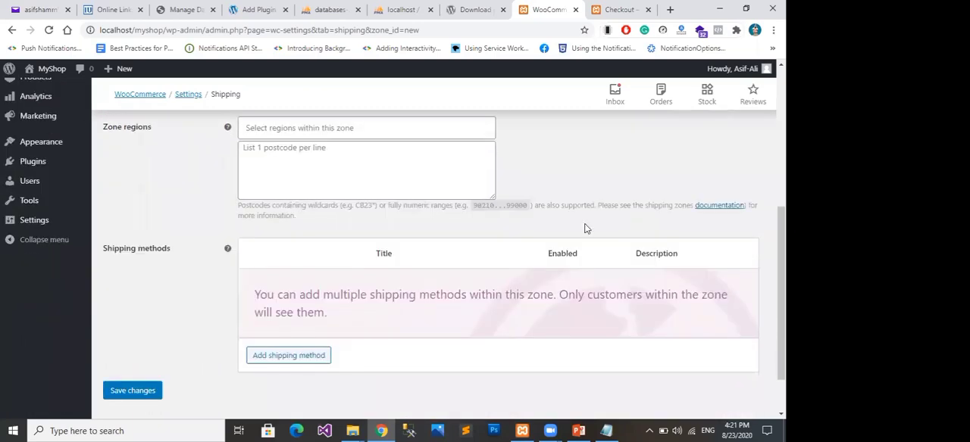
Add a Flat rate shipping method to the Karachi zone
click(301, 358)
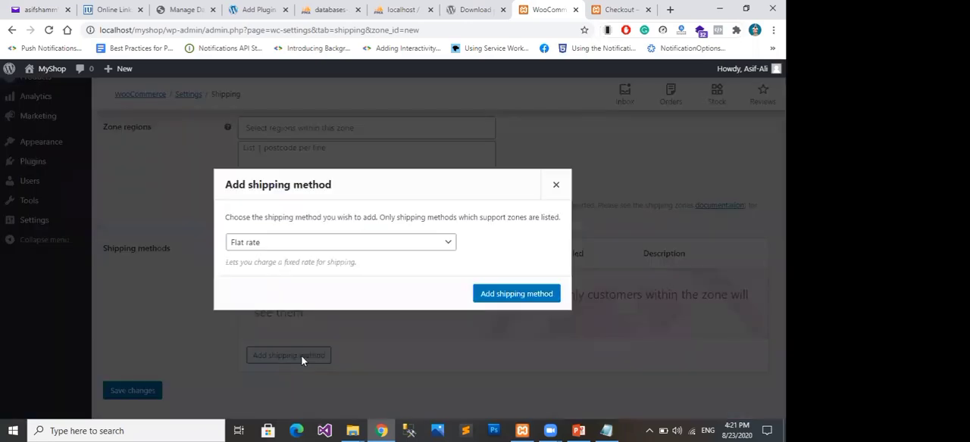
click(266, 244)
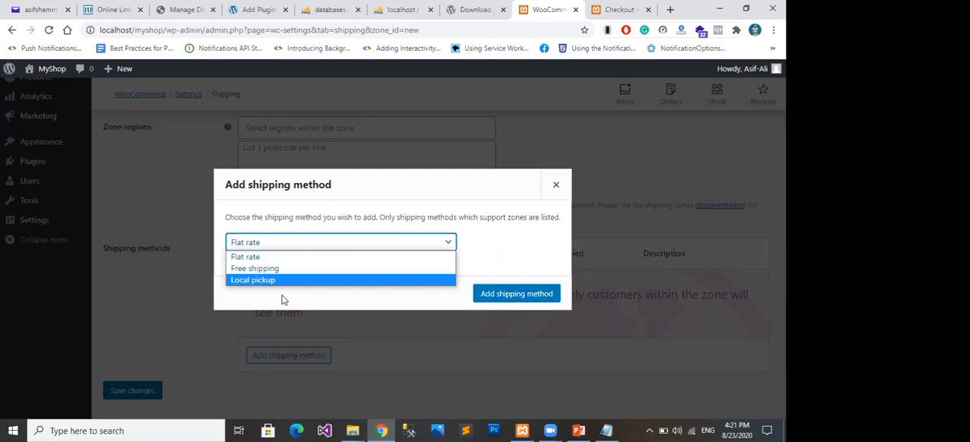
click(252, 258)
click(528, 294)
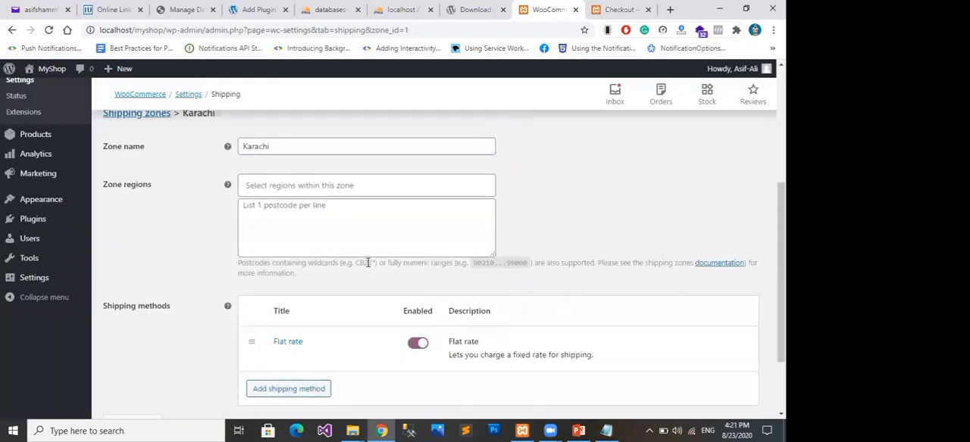
Edit the Flat rate method, setting its cost to 120 and tax status to None, and save
scroll(444, 284, down, 1)
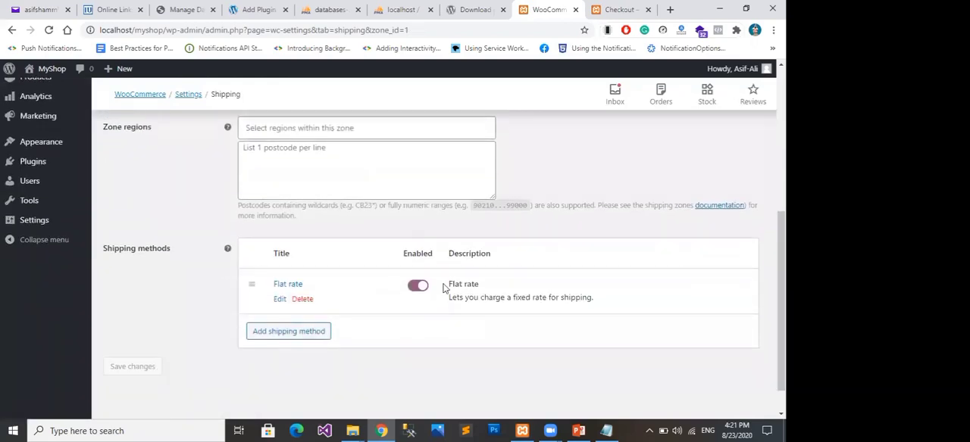
click(278, 300)
click(316, 272)
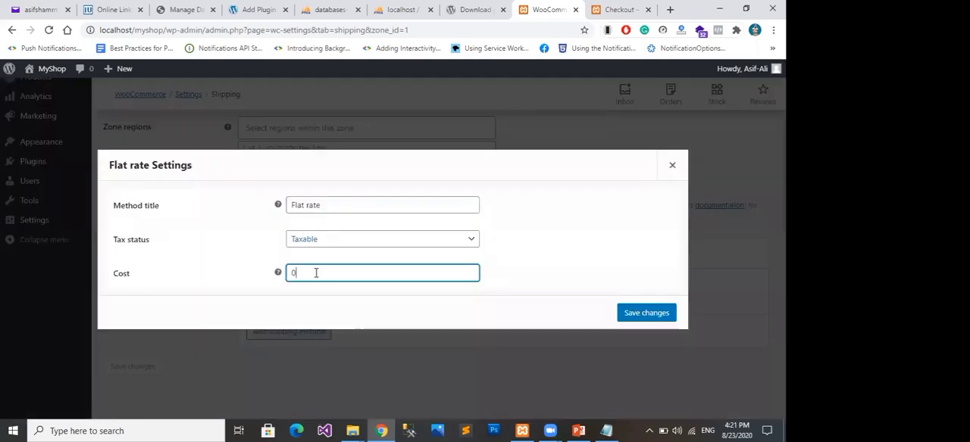
double_click(315, 273)
text(120)
click(336, 240)
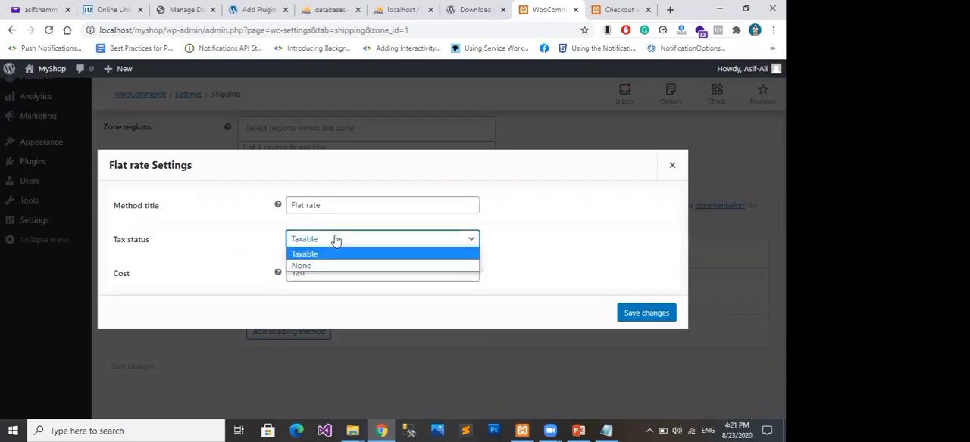
click(331, 264)
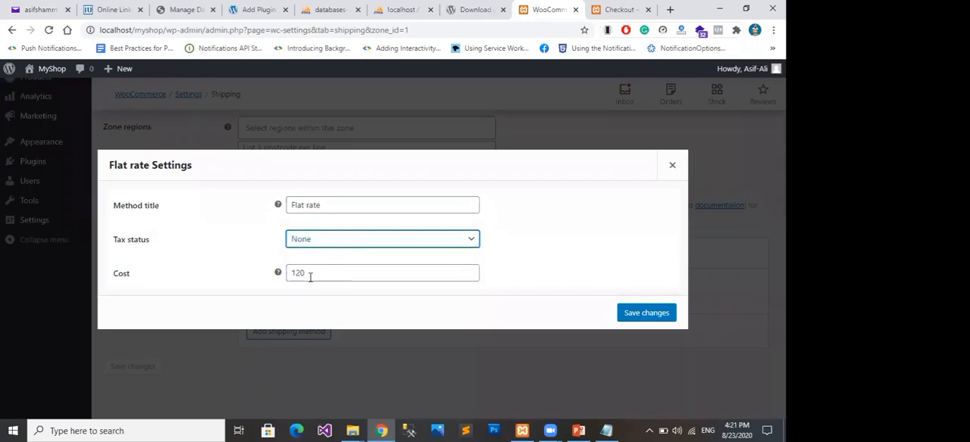
click(645, 312)
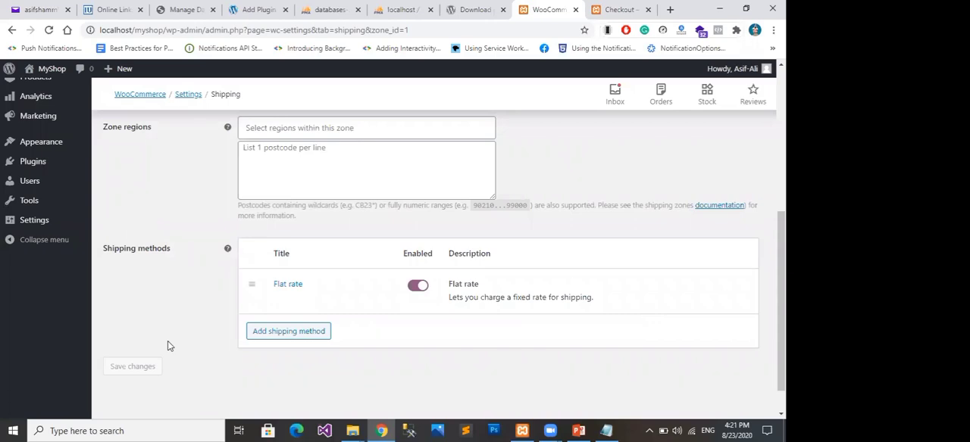
scroll(174, 294, up, 4)
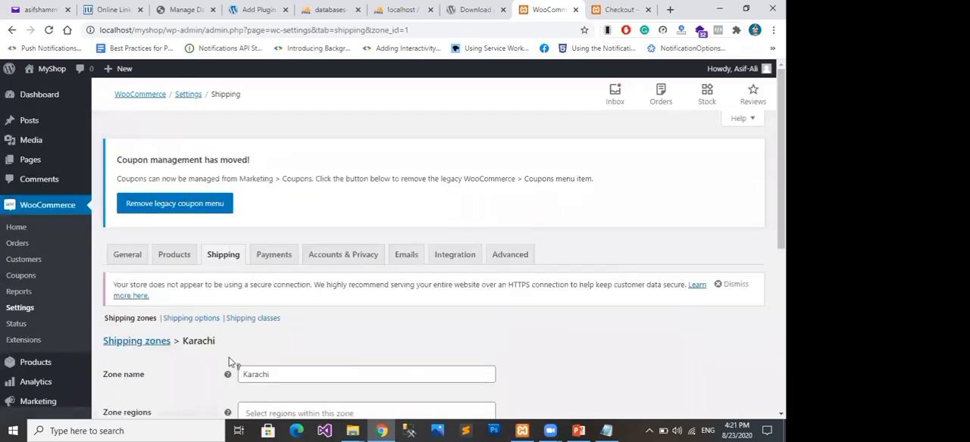
mouse_move(229, 384)
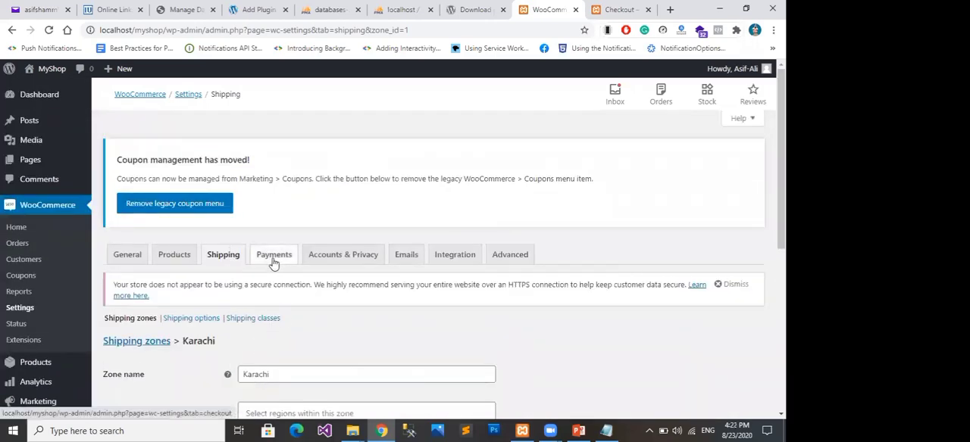
click(274, 258)
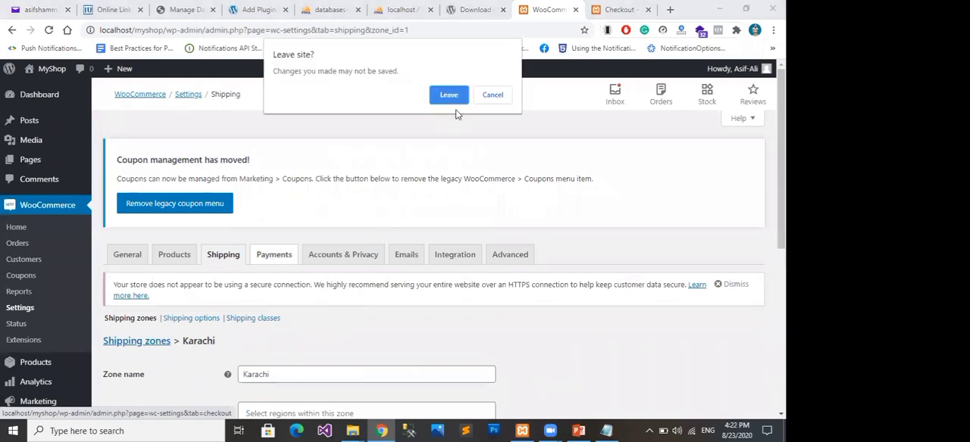
click(490, 97)
Leave the Karachi zone page without saving and return to the shipping zones list
scroll(298, 310, down, 5)
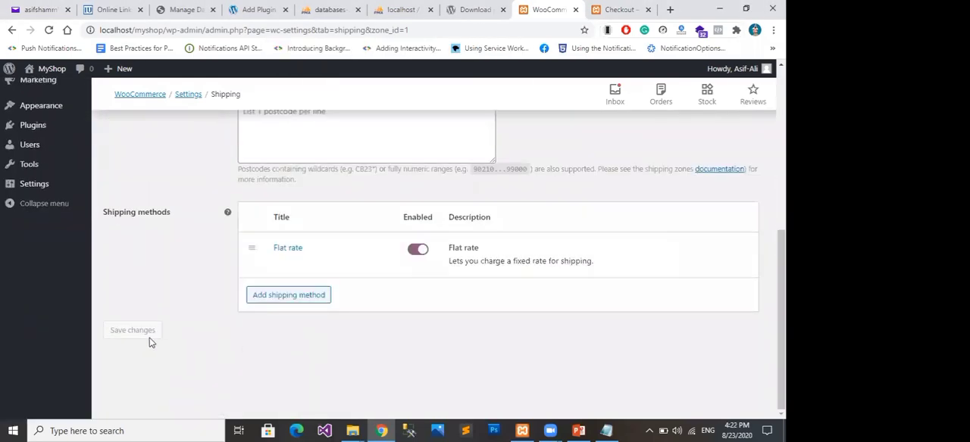
scroll(296, 344, up, 5)
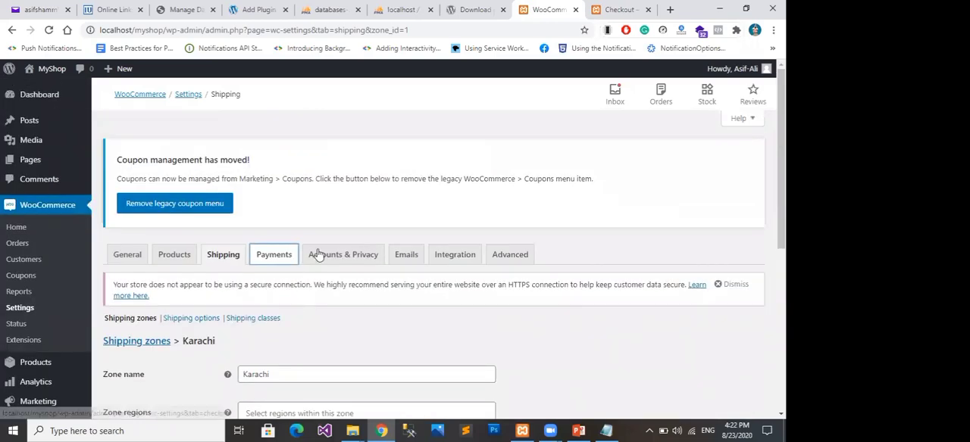
click(271, 259)
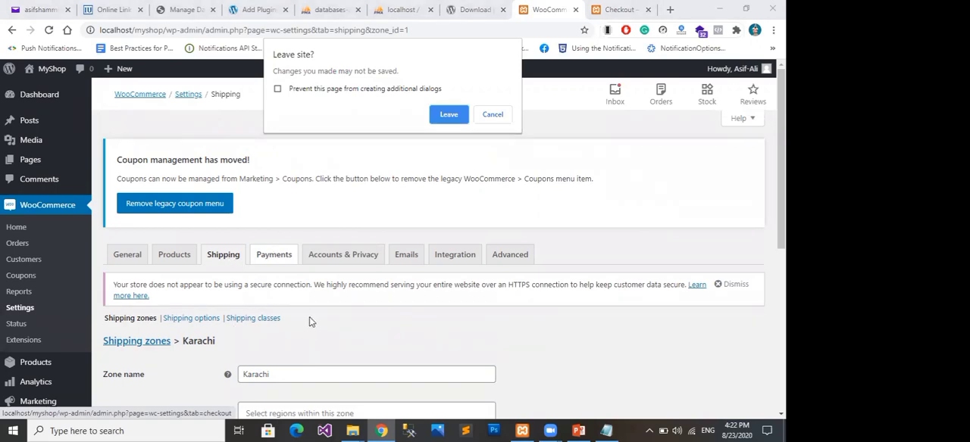
click(492, 116)
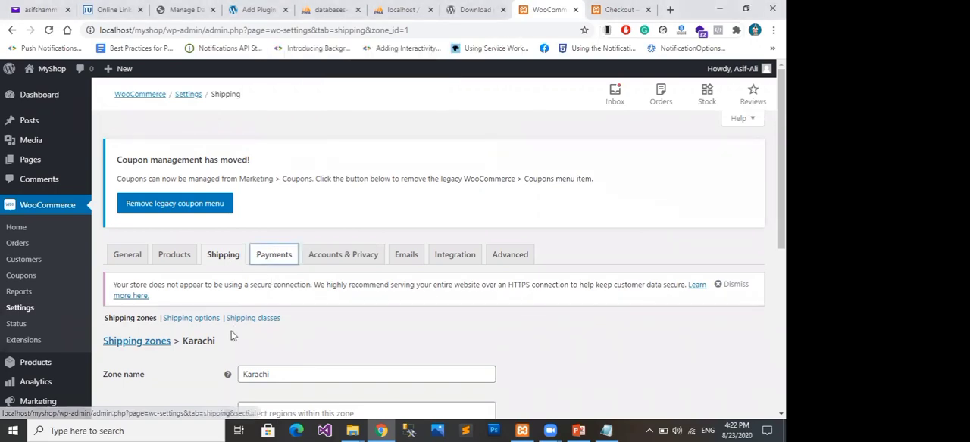
click(224, 255)
click(447, 116)
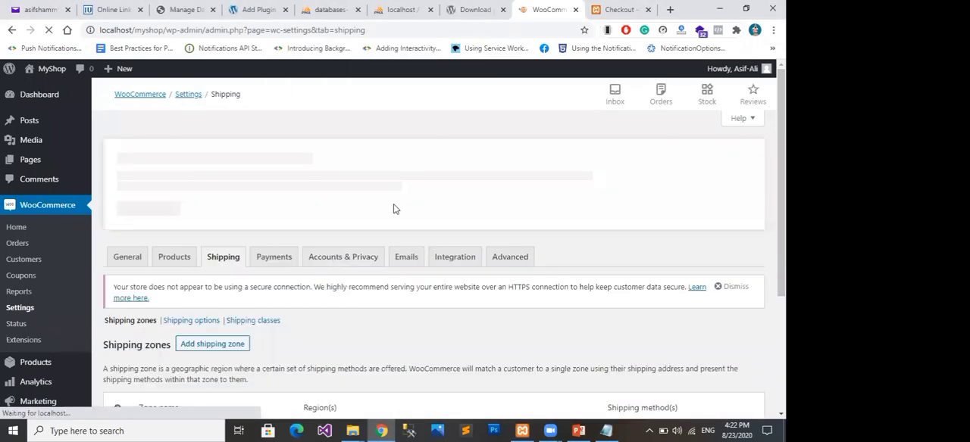
click(551, 431)
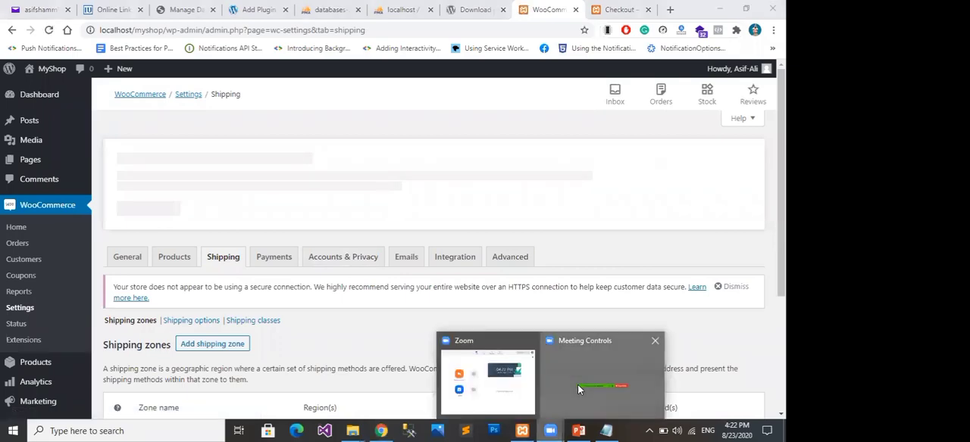
click(579, 384)
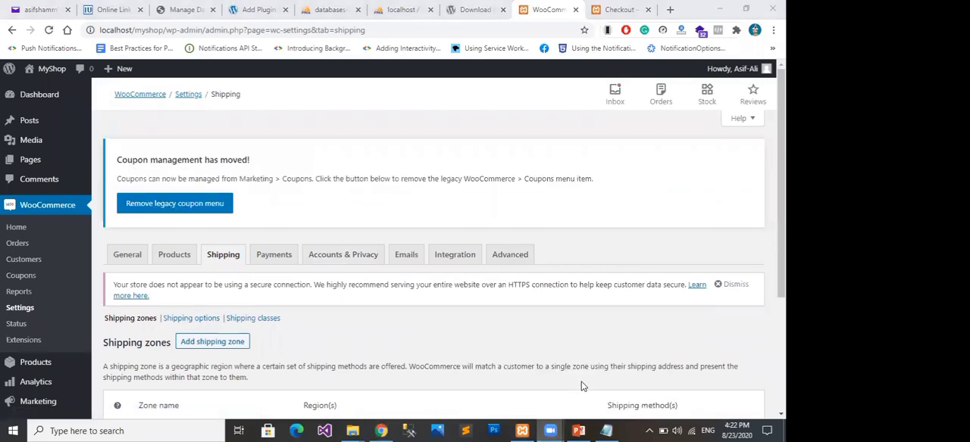
scroll(235, 326, down, 3)
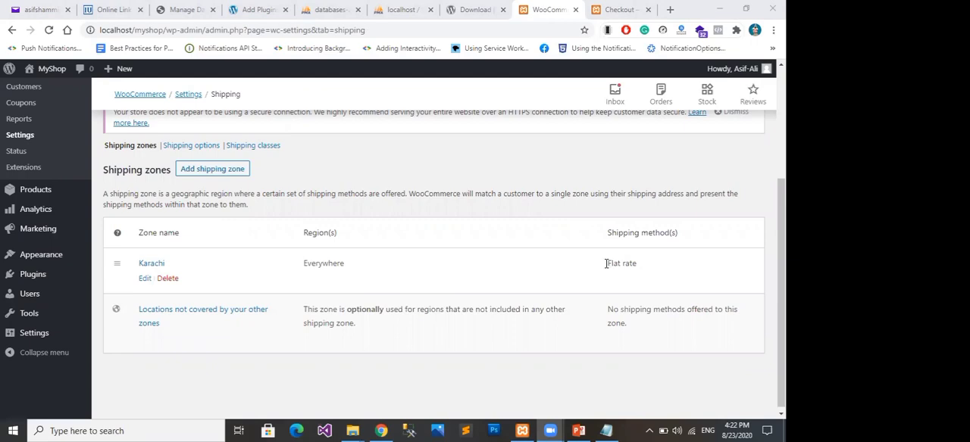
scroll(340, 289, up, 3)
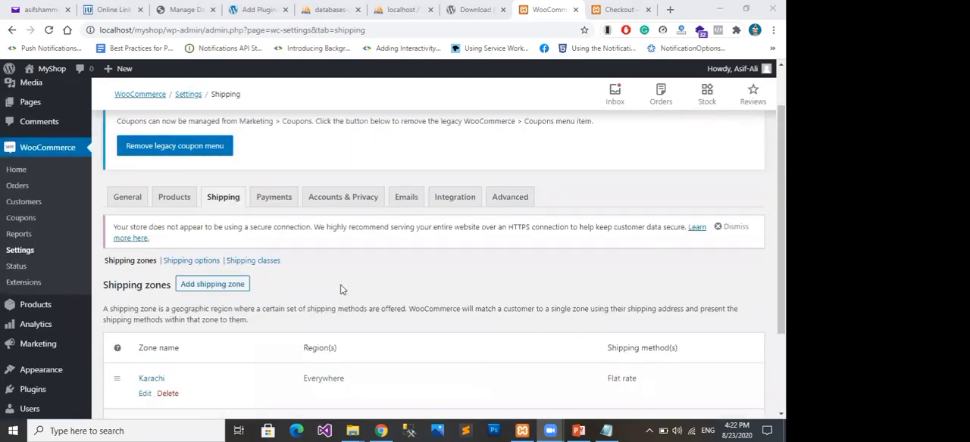
Open the payment methods and enable Cash on delivery
click(273, 201)
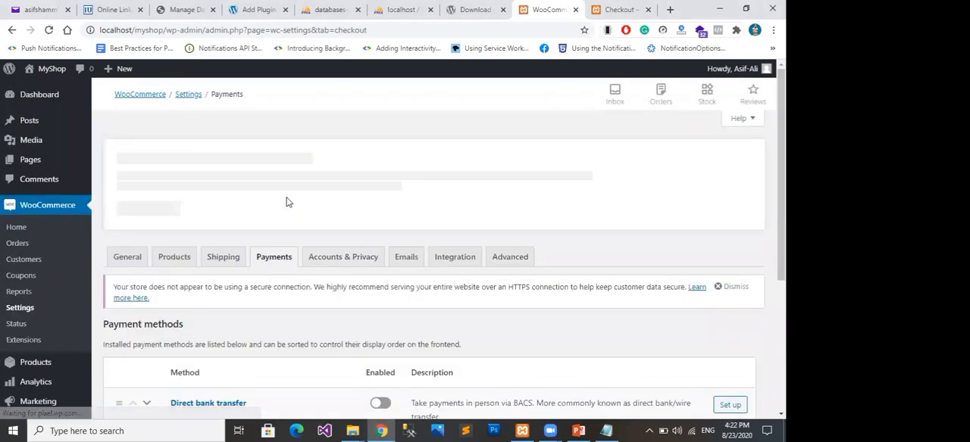
scroll(288, 202, down, 3)
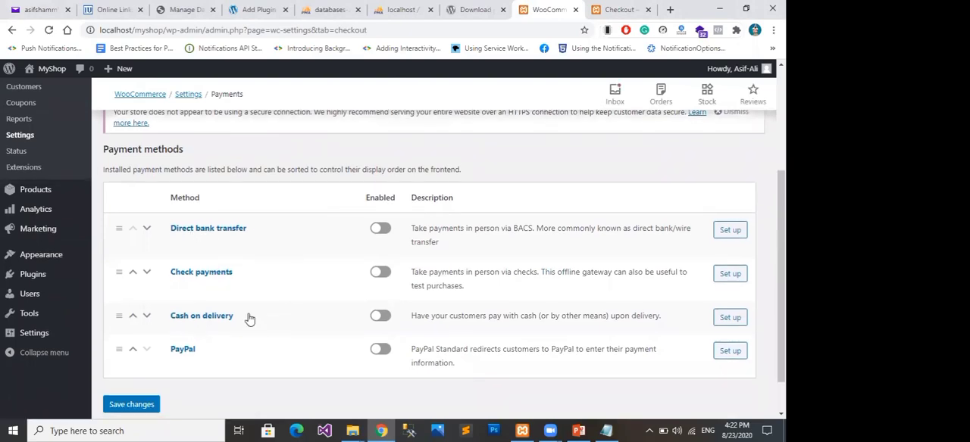
click(385, 321)
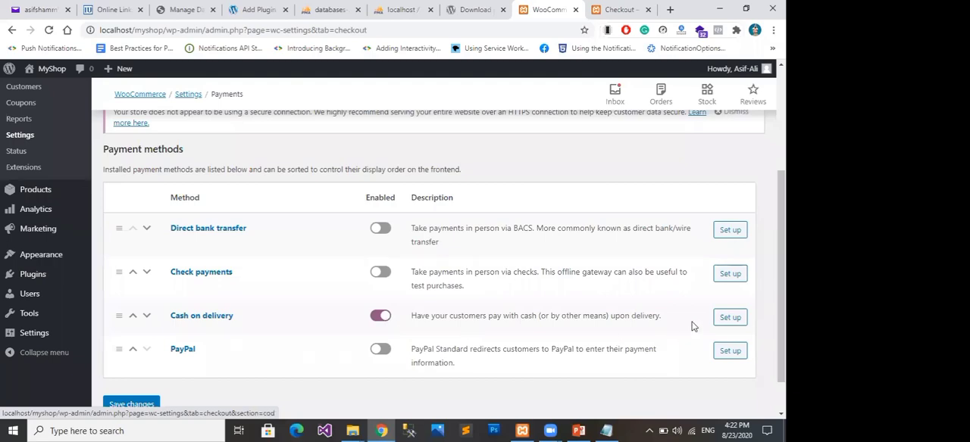
Set up Cash on delivery to be enabled only for the Karachi – Flat rate (#1) shipping method, and save
click(738, 318)
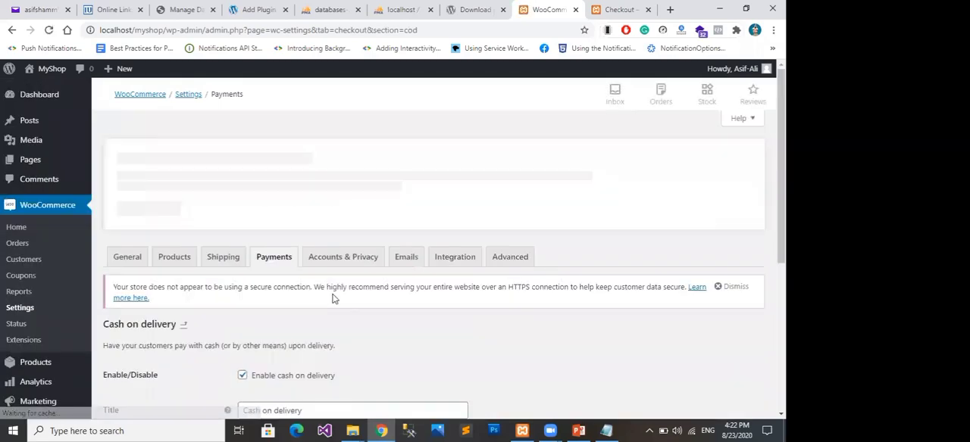
scroll(322, 291, down, 2)
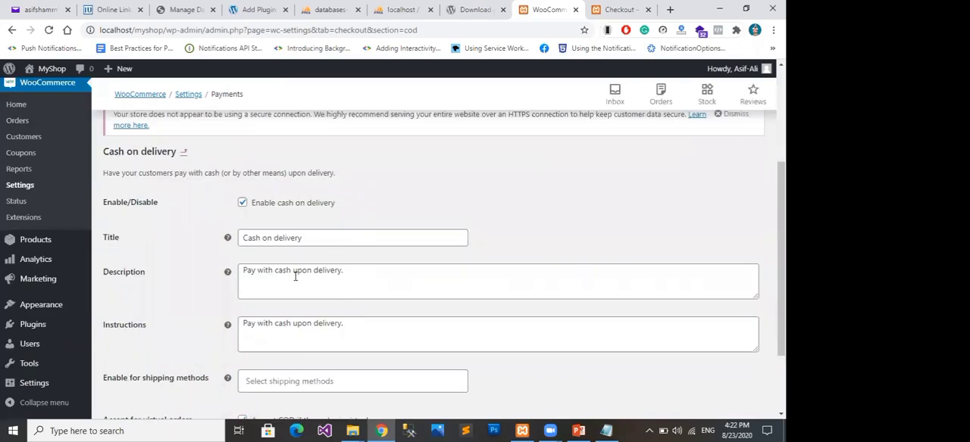
scroll(308, 280, down, 1)
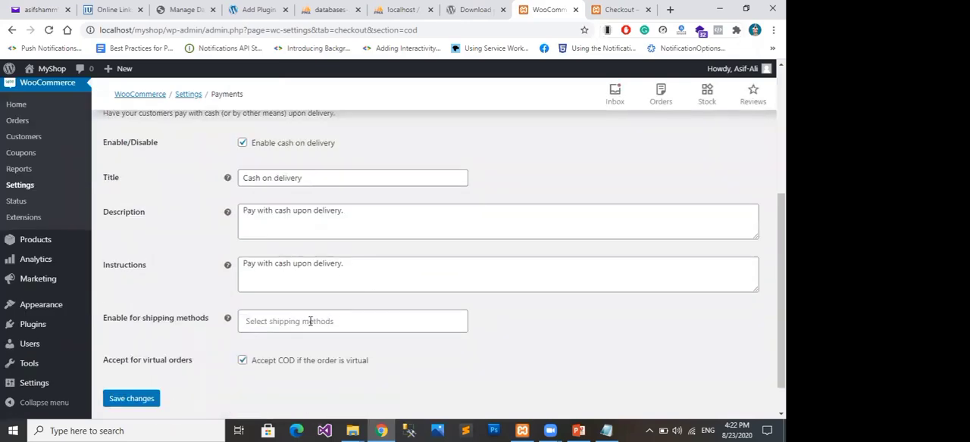
click(316, 322)
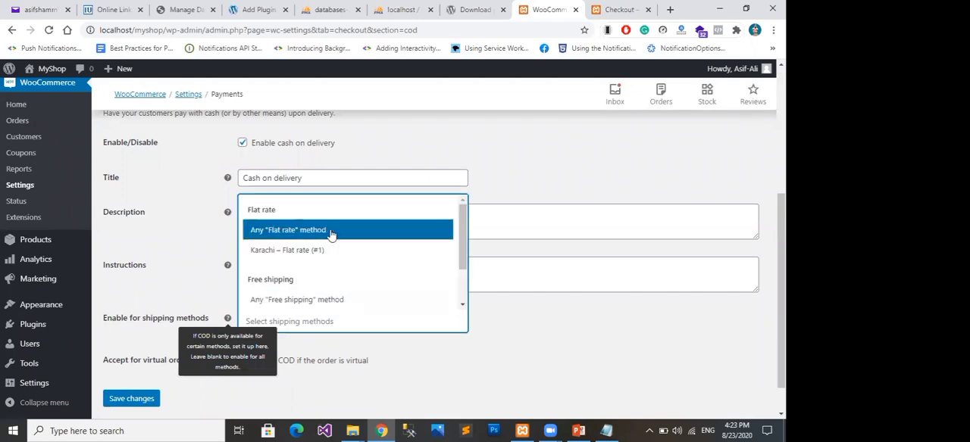
click(316, 252)
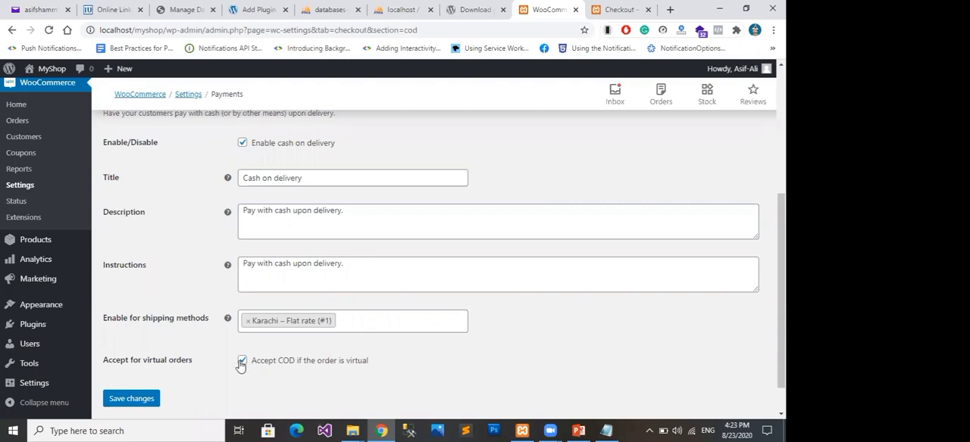
click(133, 402)
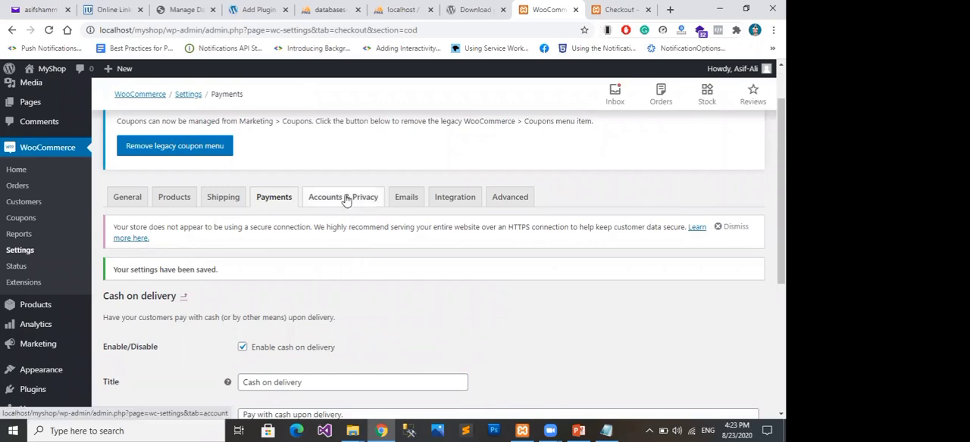
Review the Accounts & Privacy settings for guest checkout and account creation
click(346, 199)
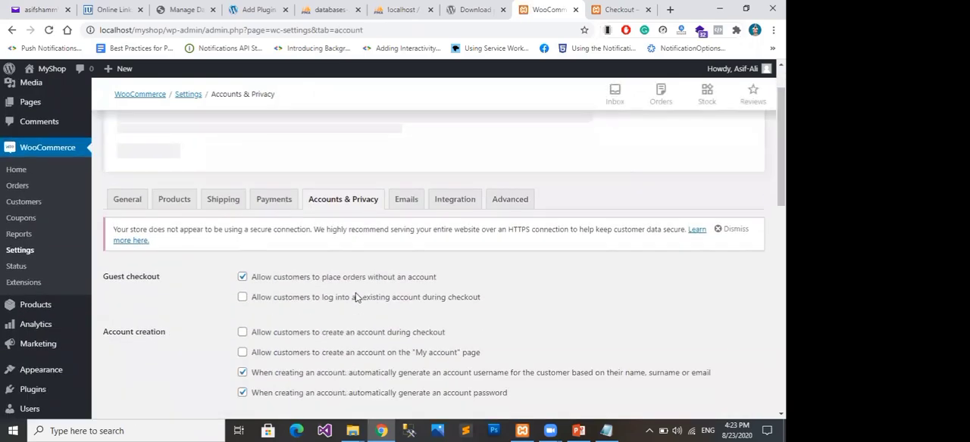
scroll(355, 295, down, 10)
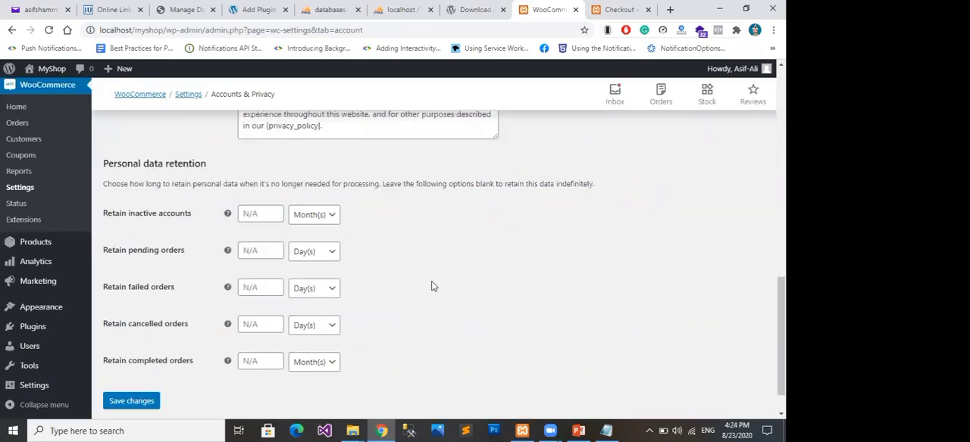
scroll(431, 287, up, 4)
scroll(431, 286, up, 6)
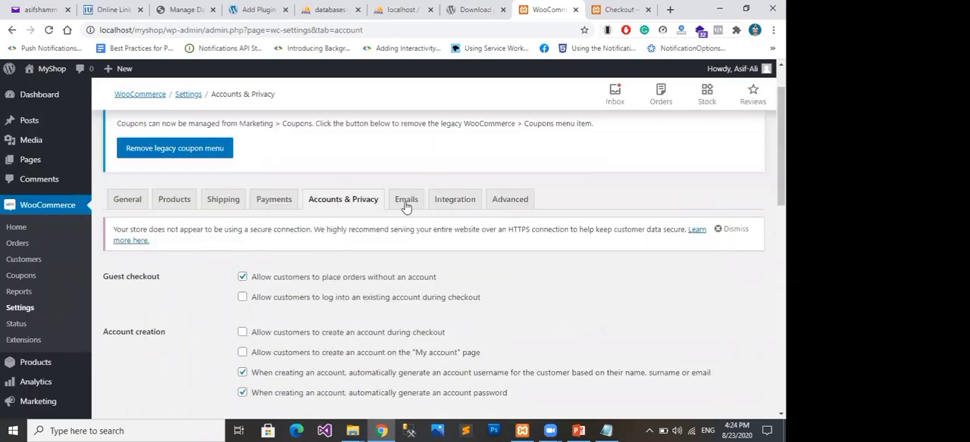
Review the email notifications list and the New order recipient address
click(406, 200)
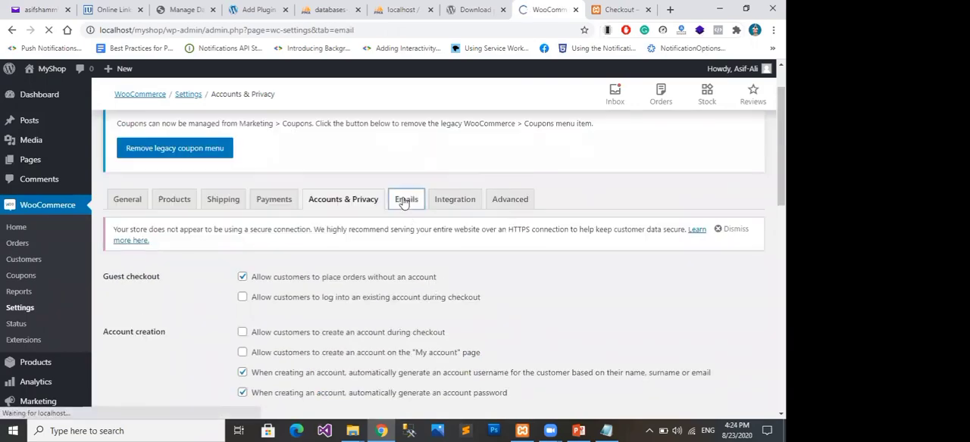
scroll(404, 296, down, 2)
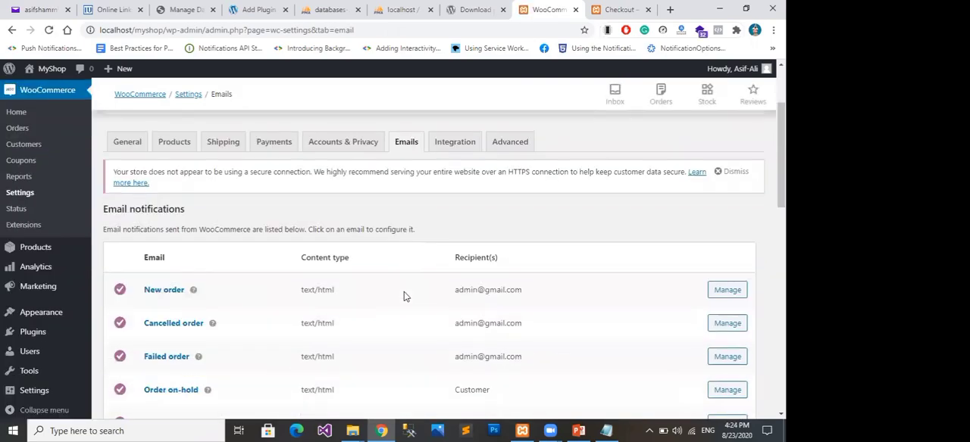
scroll(404, 297, down, 3)
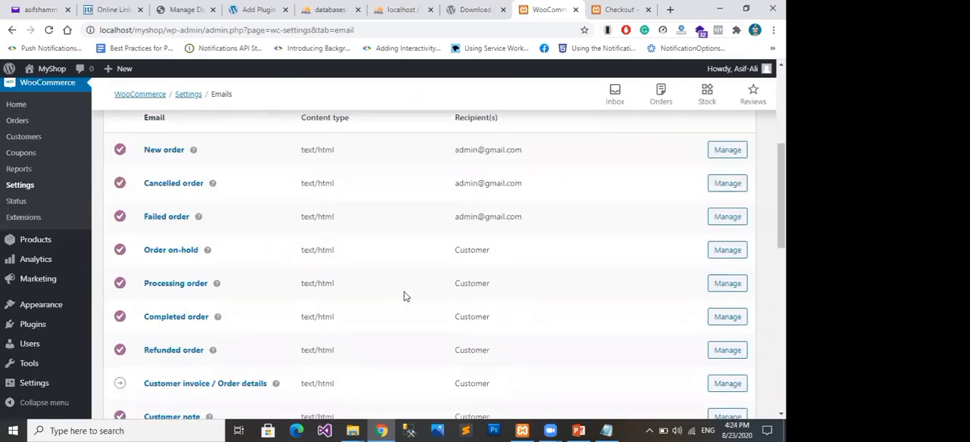
scroll(404, 300, up, 4)
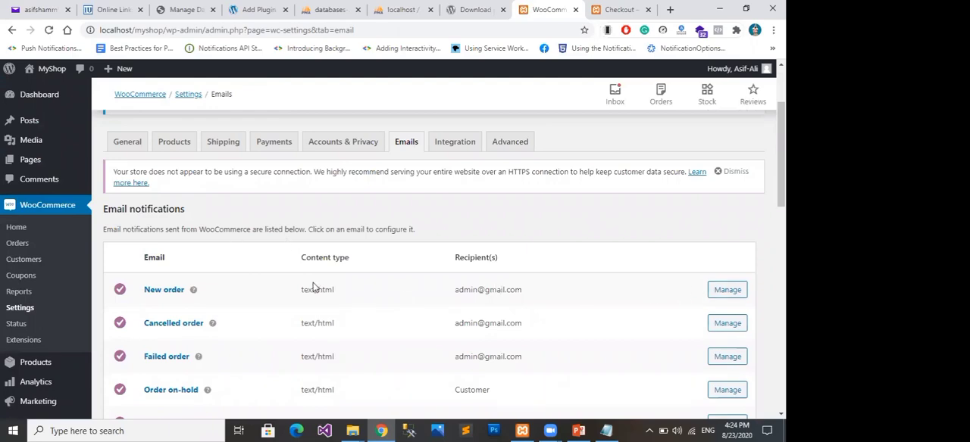
mouse_move(194, 289)
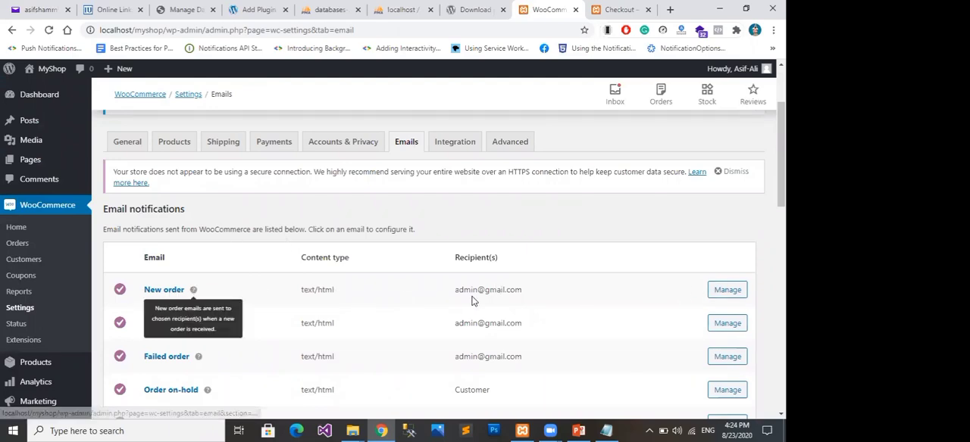
drag(454, 290, 521, 296)
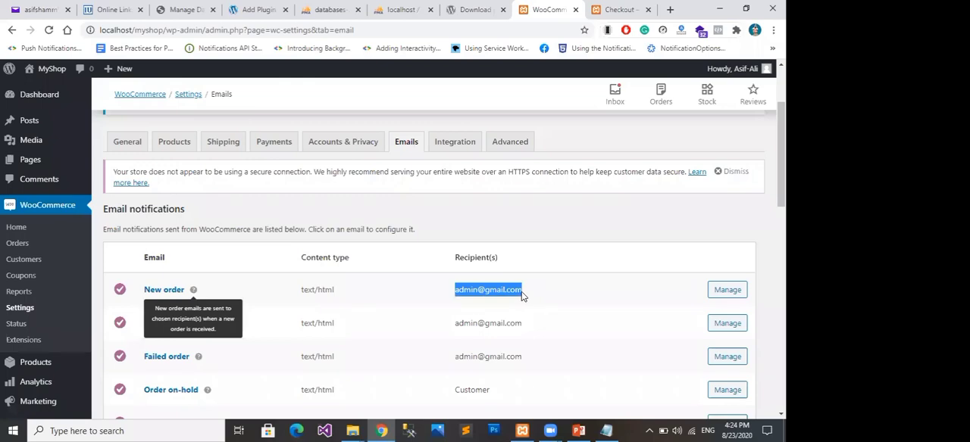
click(459, 295)
drag(458, 291, 518, 291)
click(468, 293)
drag(454, 293, 528, 294)
Review the Integration settings for MaxMind Geolocation
click(457, 142)
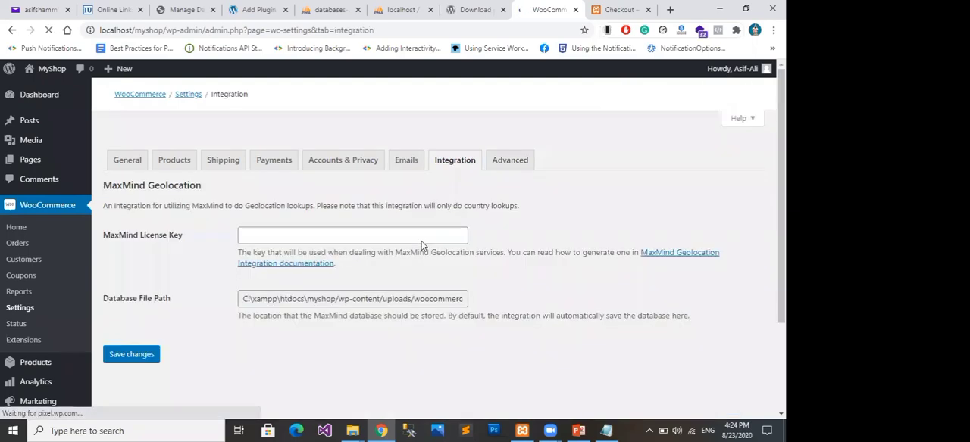
scroll(484, 258, down, 1)
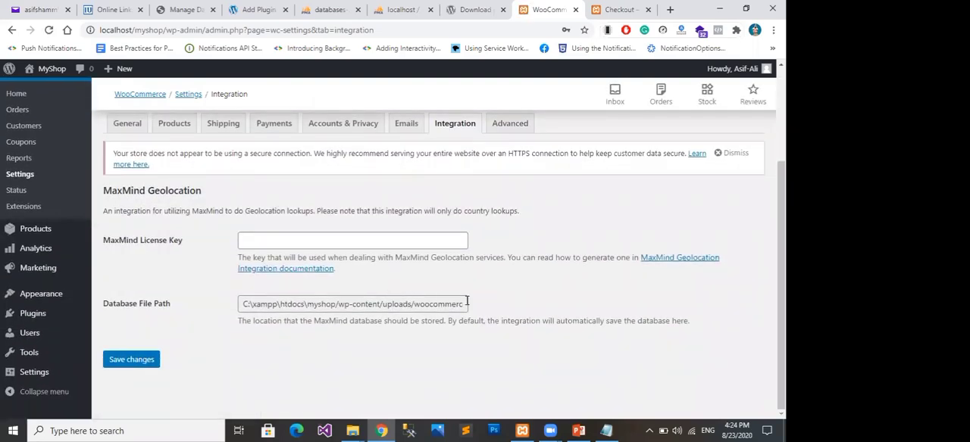
scroll(479, 244, up, 2)
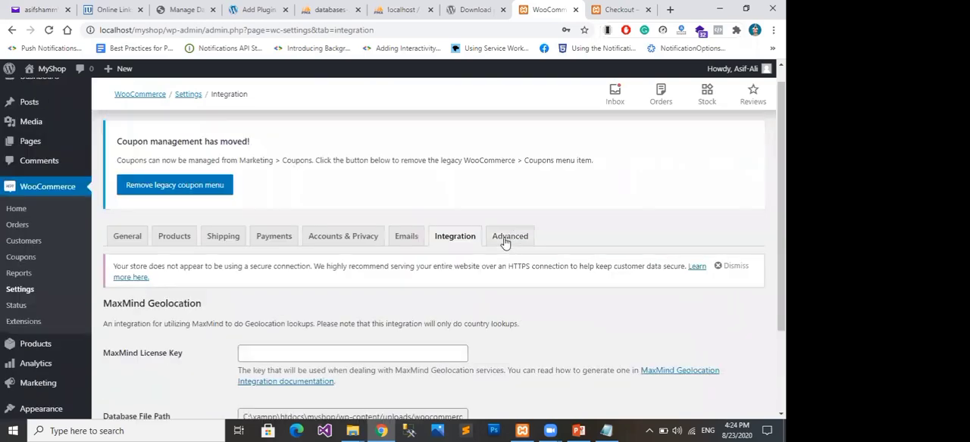
Clear the My account page assignment in the Advanced page setup settings and save the changes
click(504, 239)
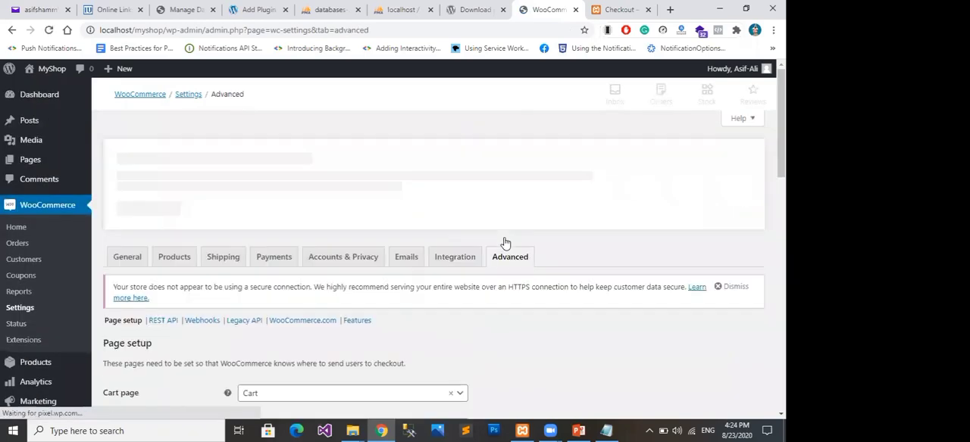
scroll(505, 243, down, 3)
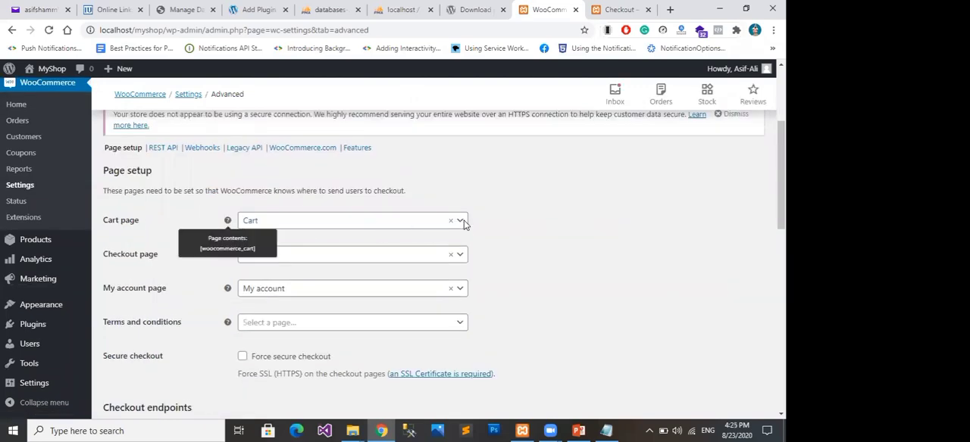
click(615, 9)
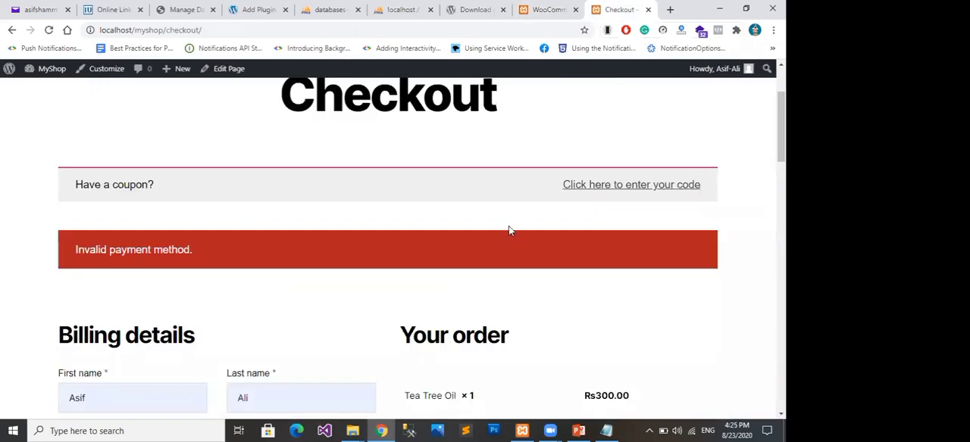
scroll(508, 232, up, 2)
click(545, 9)
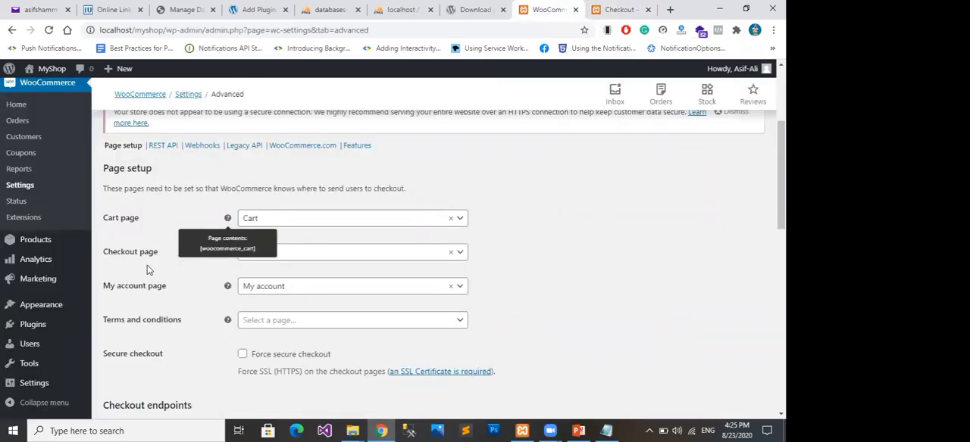
click(460, 287)
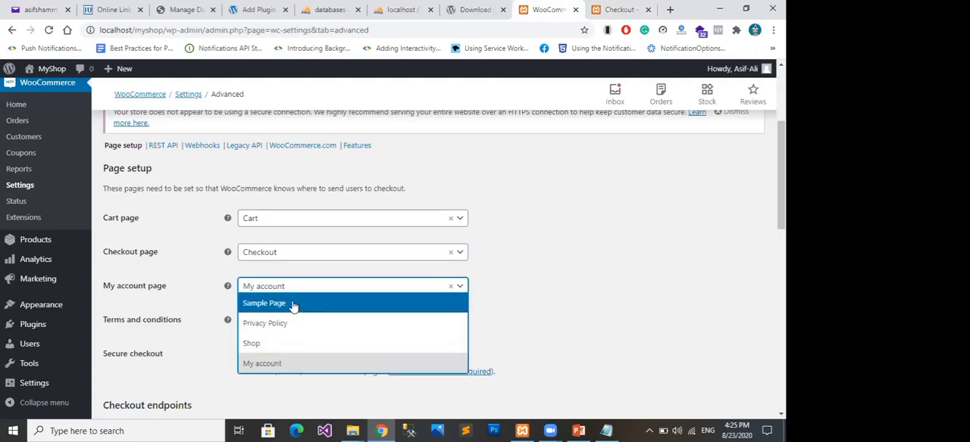
click(519, 306)
click(450, 287)
click(593, 284)
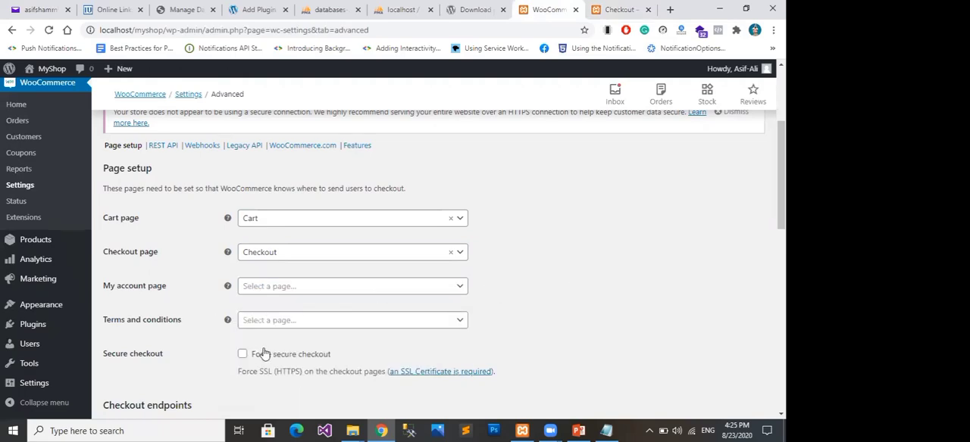
scroll(346, 356, down, 3)
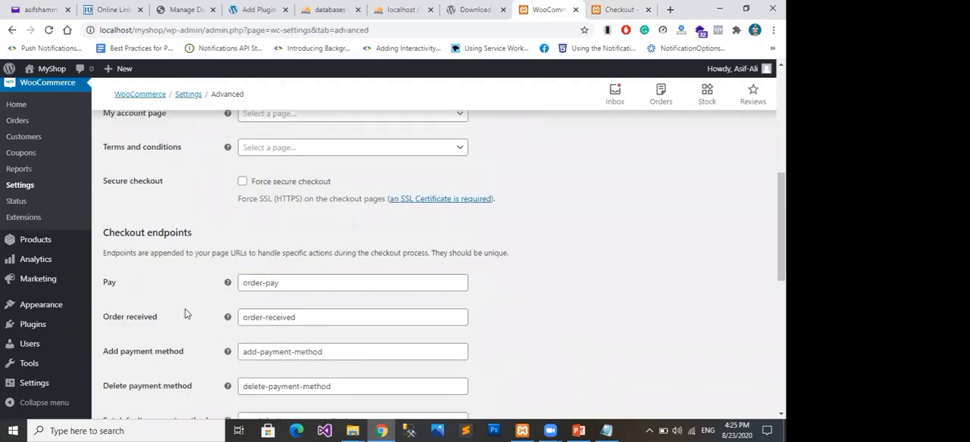
scroll(170, 288, down, 1)
scroll(173, 286, down, 7)
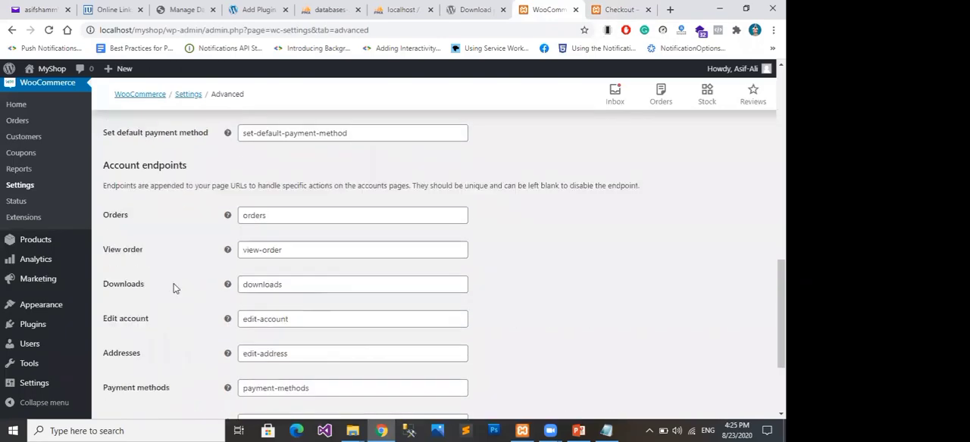
scroll(178, 303, up, 1)
scroll(172, 352, down, 1)
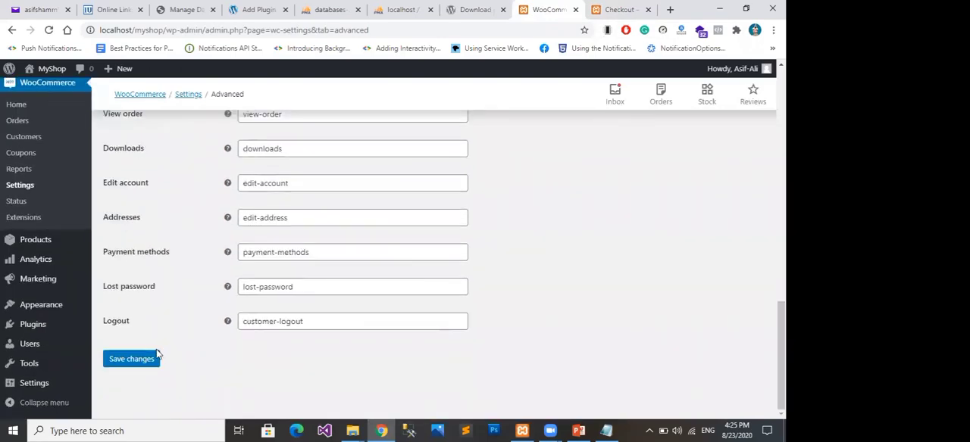
click(146, 362)
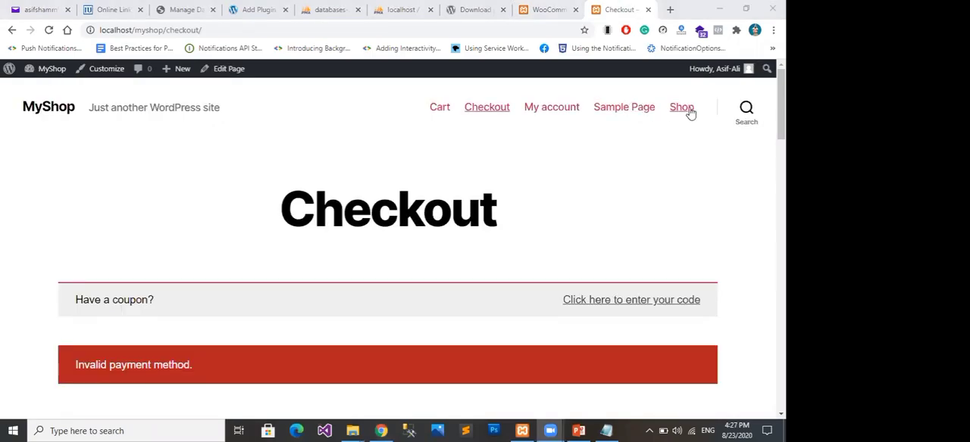
Open the Tea Tree Oil product from the shop page and add it to the cart
click(689, 111)
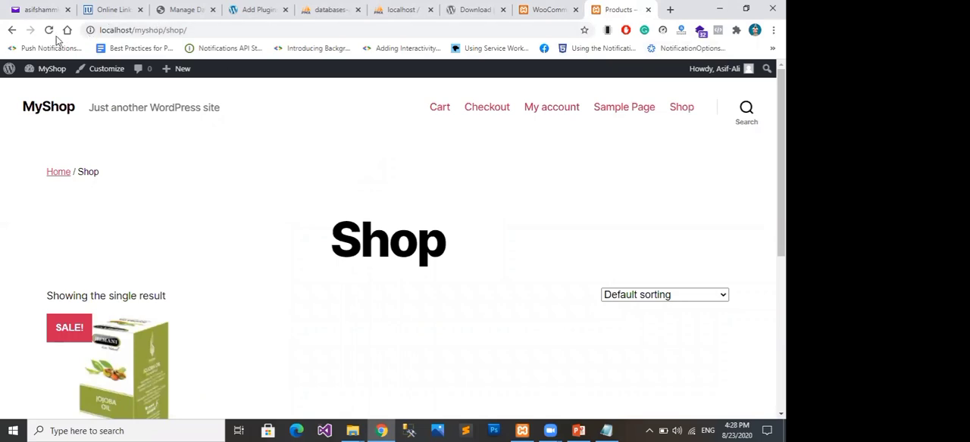
click(51, 35)
scroll(193, 227, down, 3)
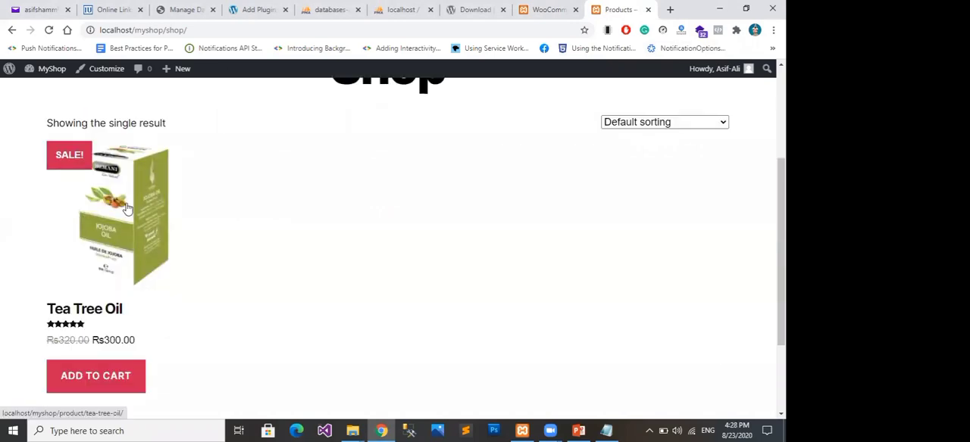
click(119, 203)
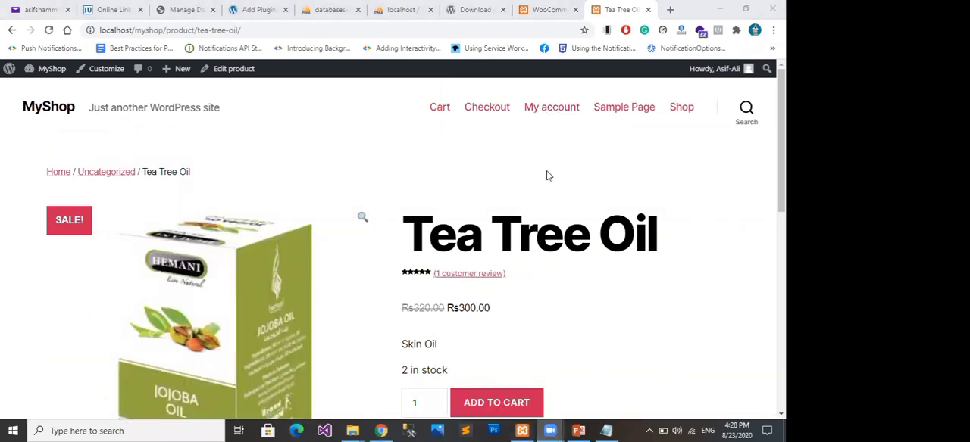
scroll(600, 212, down, 2)
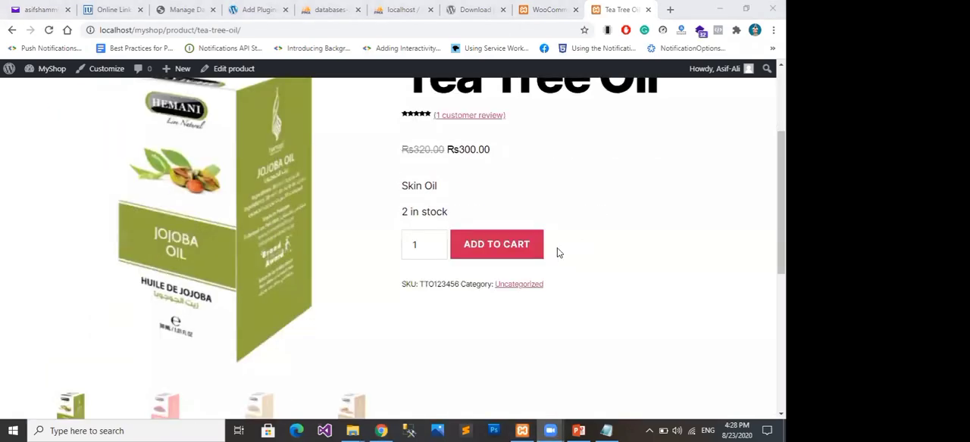
click(502, 235)
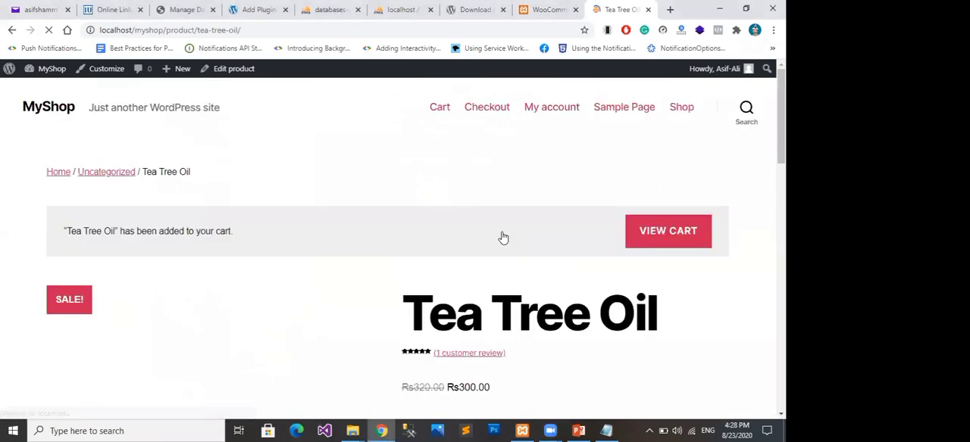
Open the cart, reduce the Tea Tree Oil quantity to 1, and update the cart
scroll(553, 287, down, 6)
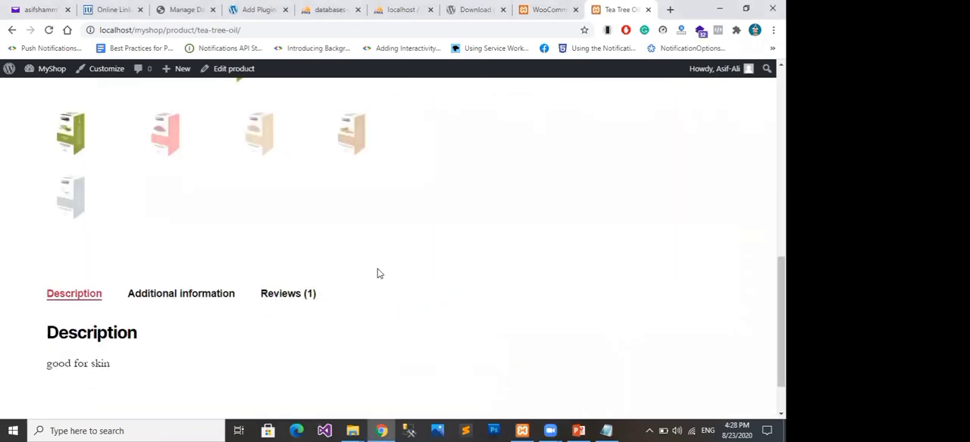
scroll(420, 272, down, 1)
scroll(536, 182, up, 6)
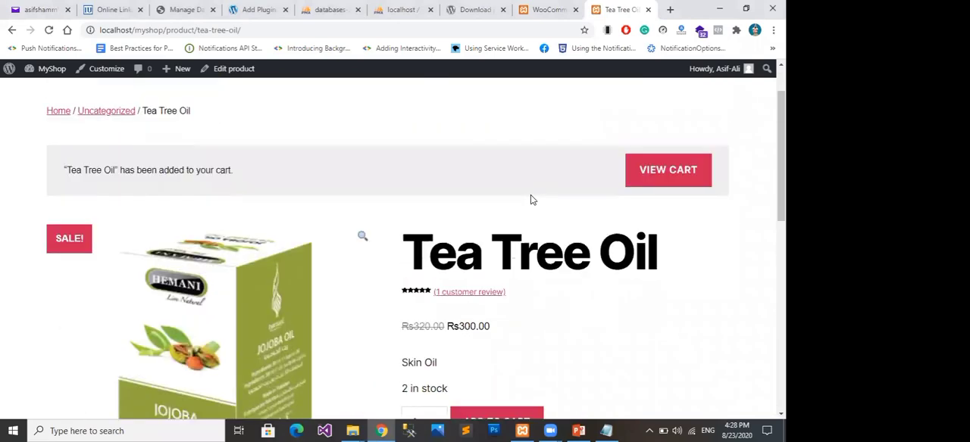
scroll(531, 194, up, 1)
click(439, 110)
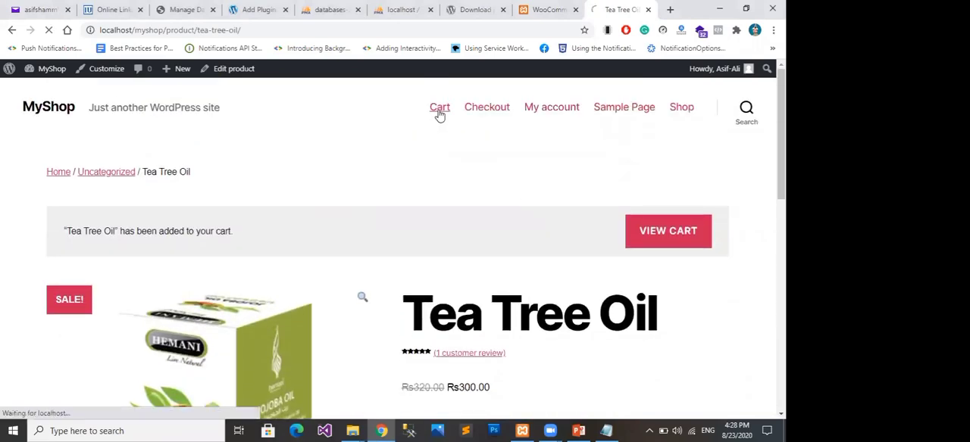
scroll(296, 275, down, 3)
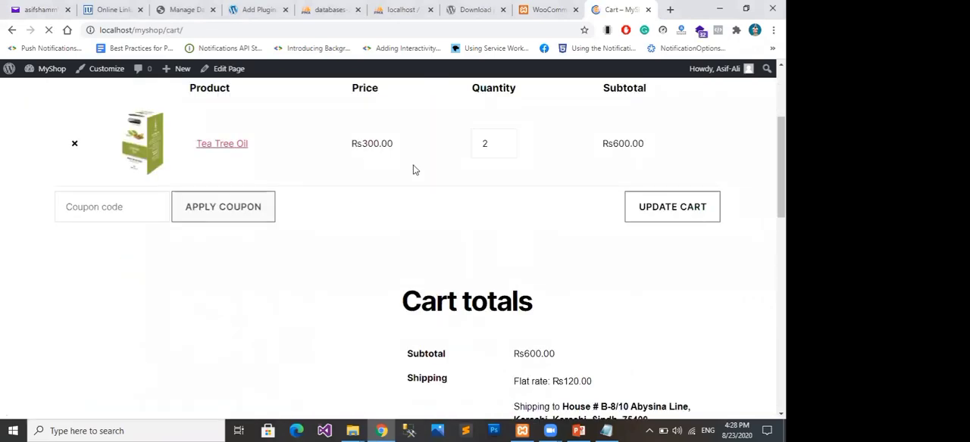
click(502, 147)
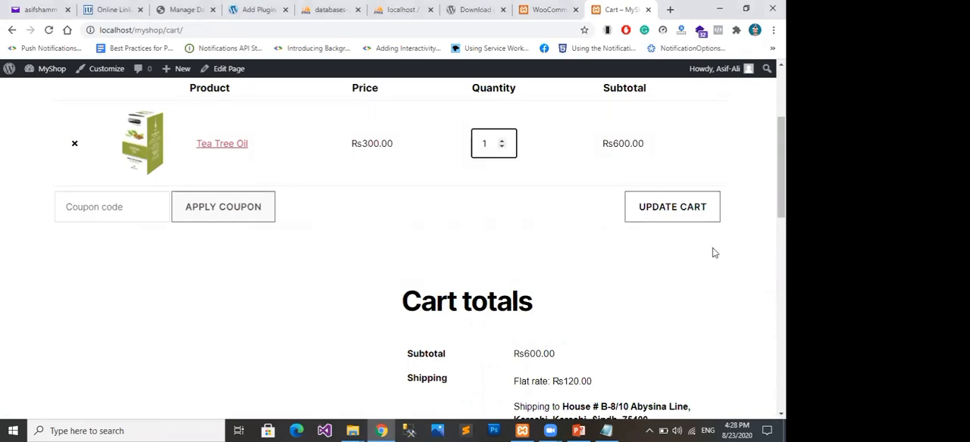
click(664, 210)
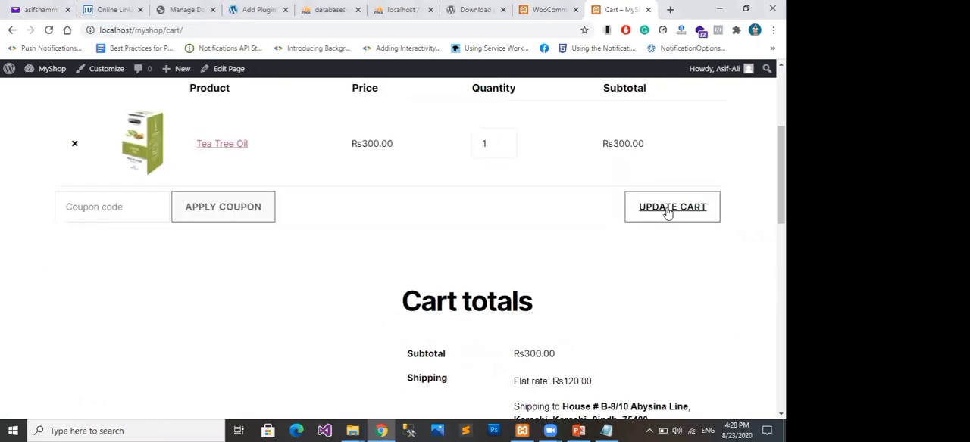
Check the shipping and total in the cart totals, then proceed to checkout
scroll(630, 318, down, 3)
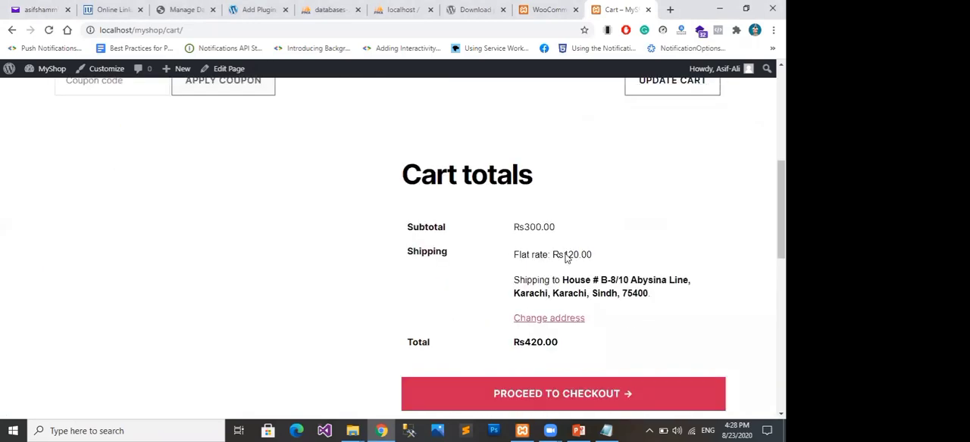
drag(568, 255, 621, 257)
drag(525, 342, 560, 346)
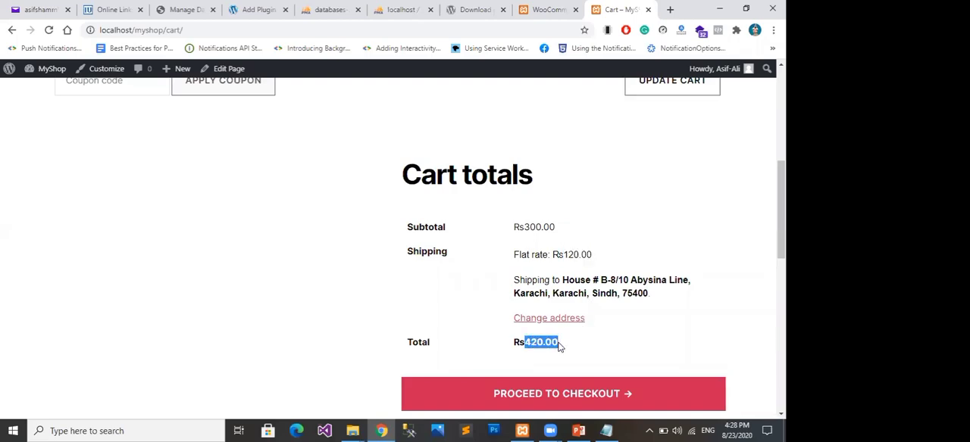
scroll(560, 345, down, 2)
click(568, 286)
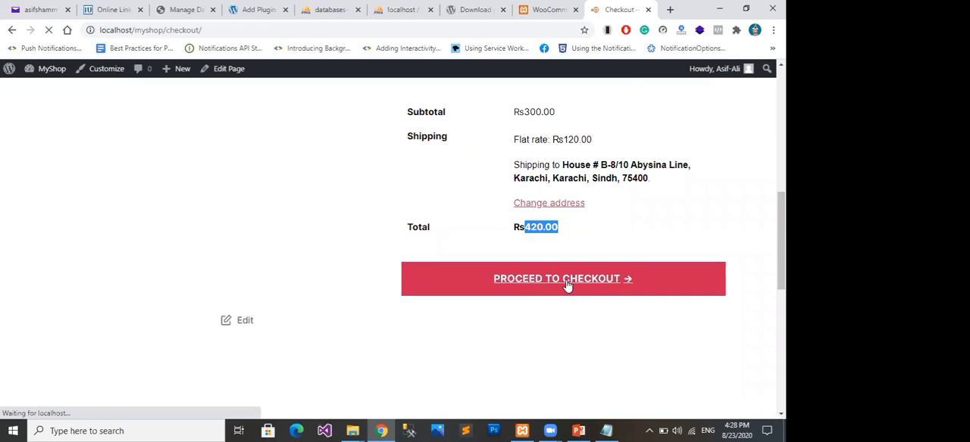
Review the billing details, order summary and payment method on the checkout page
scroll(242, 178, down, 5)
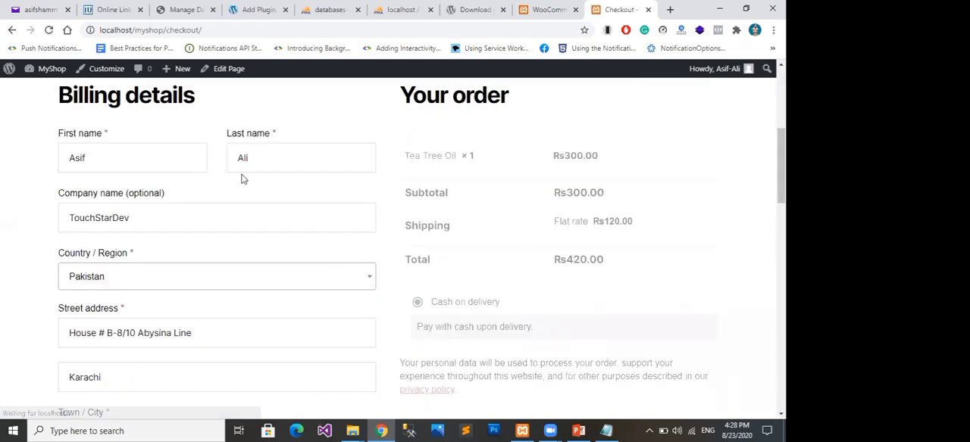
scroll(158, 180, down, 3)
scroll(160, 342, down, 2)
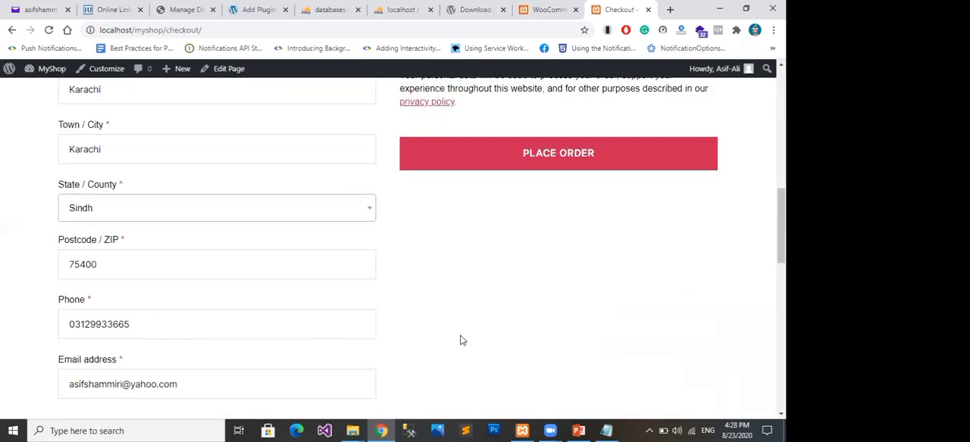
scroll(459, 340, up, 2)
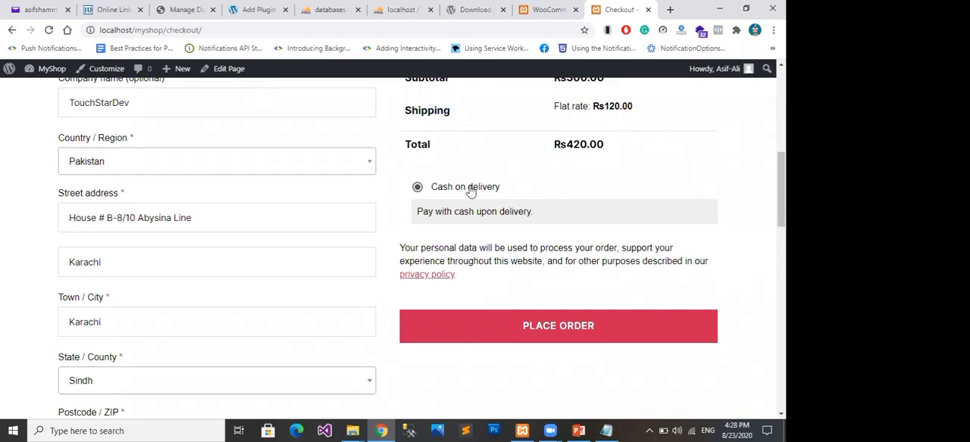
scroll(160, 280, down, 6)
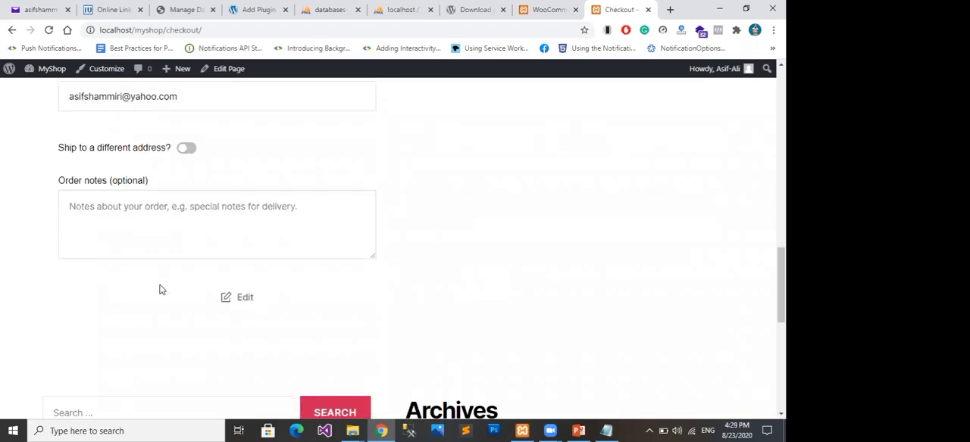
scroll(165, 289, up, 2)
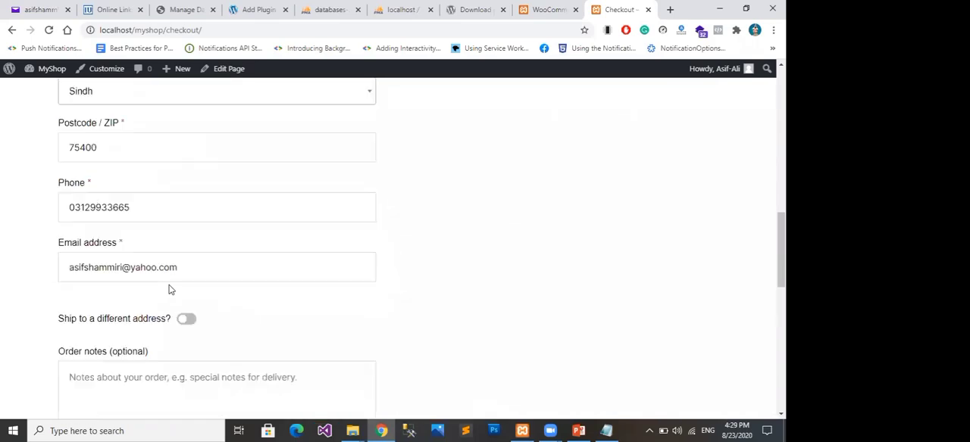
scroll(186, 281, down, 2)
scroll(204, 271, up, 4)
scroll(189, 228, up, 1)
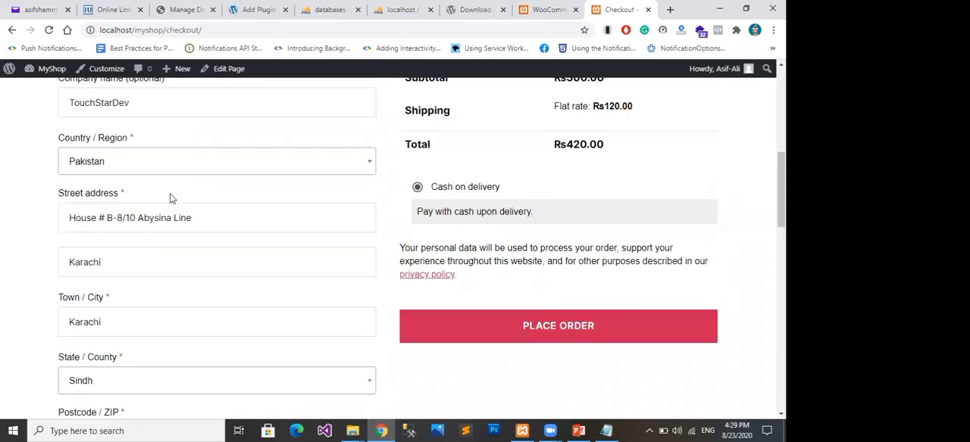
scroll(199, 250, down, 5)
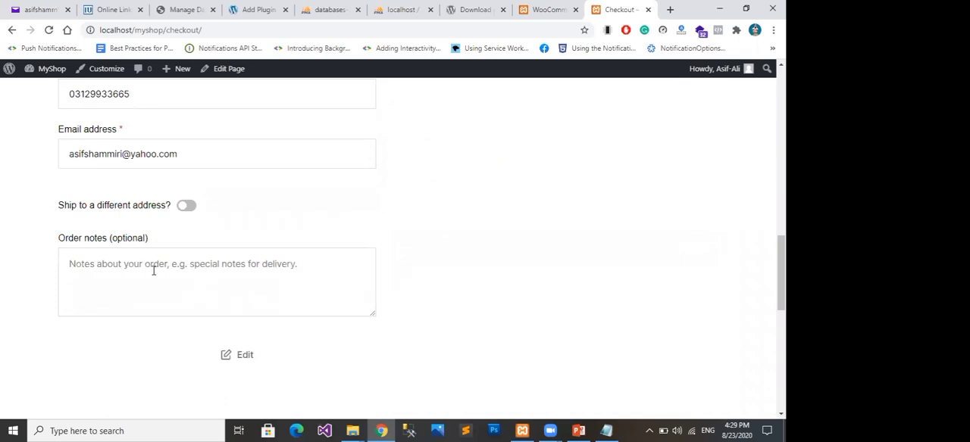
scroll(301, 295, down, 2)
scroll(587, 295, up, 7)
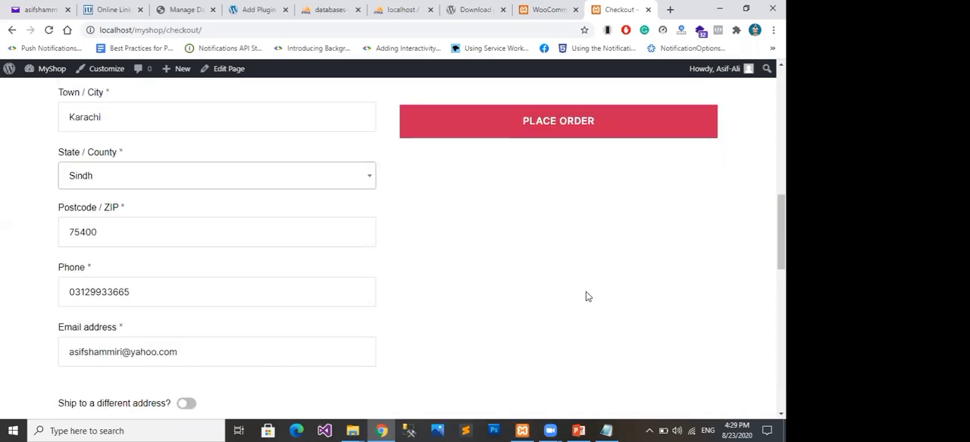
Place the order using Cash on delivery
click(561, 332)
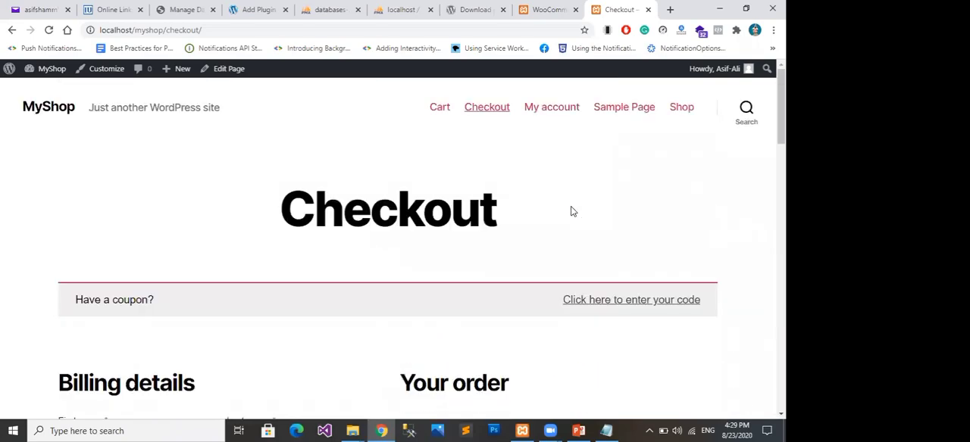
scroll(572, 212, down, 10)
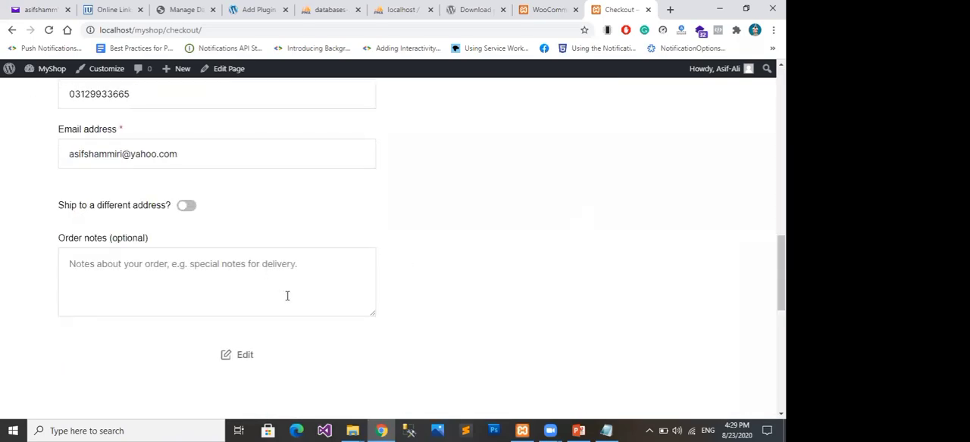
scroll(290, 310, up, 5)
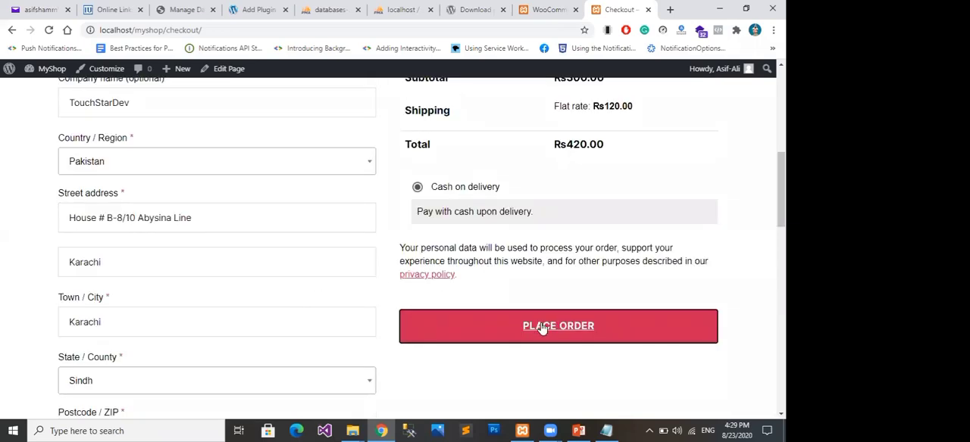
Submit the checkout order with Cash on delivery to reach the order received page
click(542, 328)
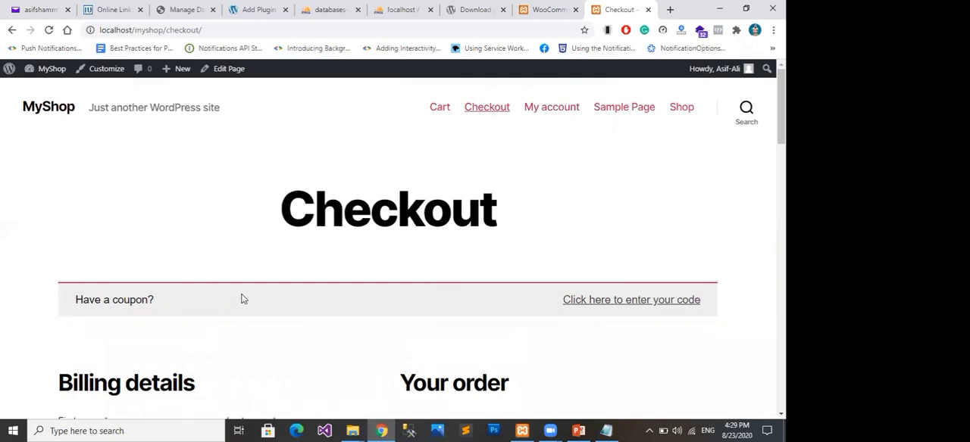
scroll(365, 277, down, 4)
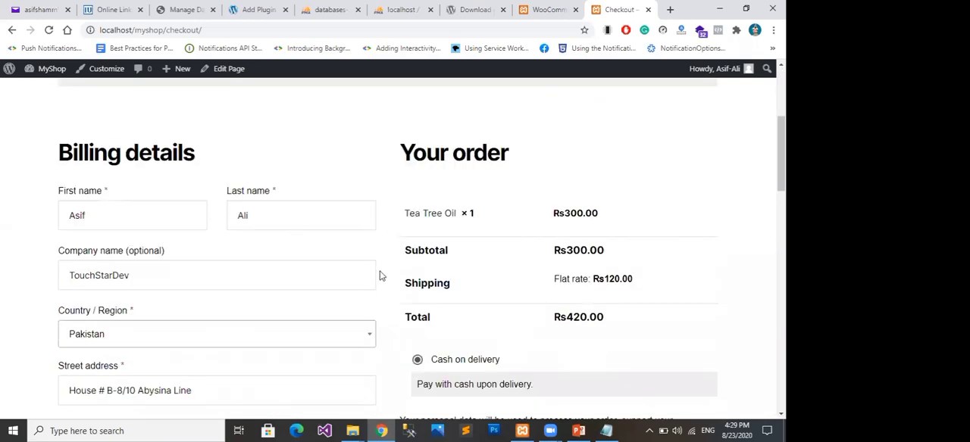
scroll(379, 275, down, 2)
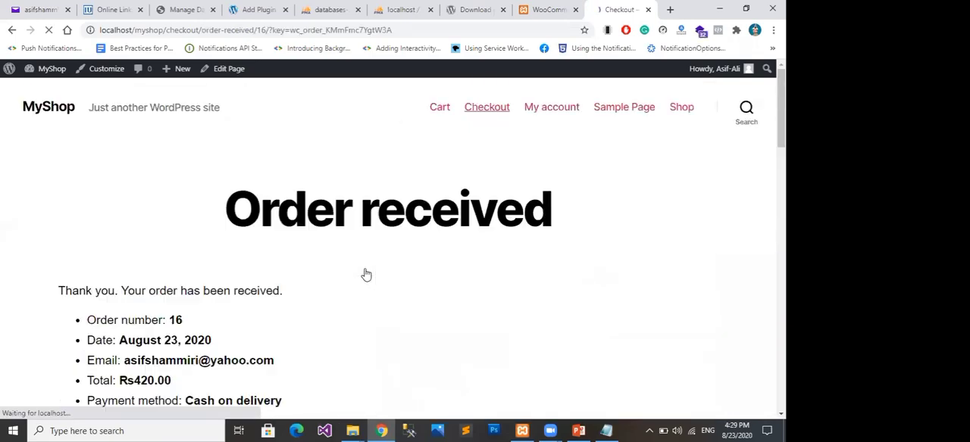
scroll(379, 258, down, 2)
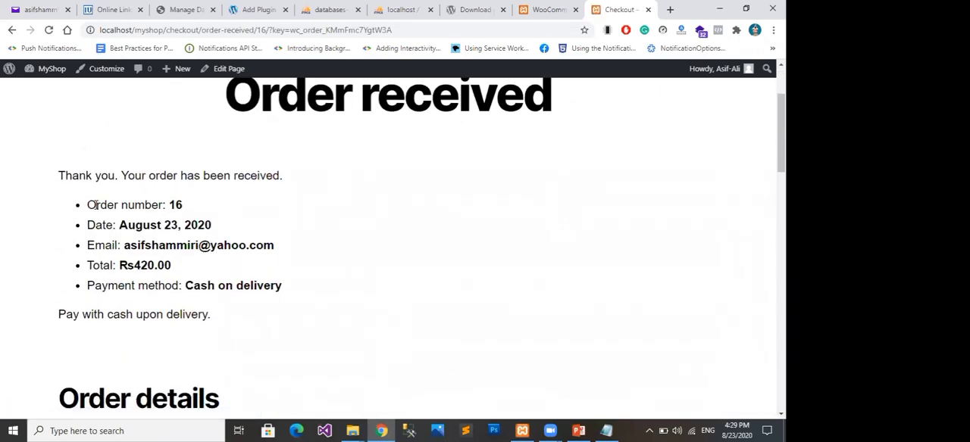
Review the order received page: order number, date, email, total, payment method, order details and billing and shipping addresses
drag(97, 204, 193, 222)
click(113, 219)
drag(119, 225, 212, 225)
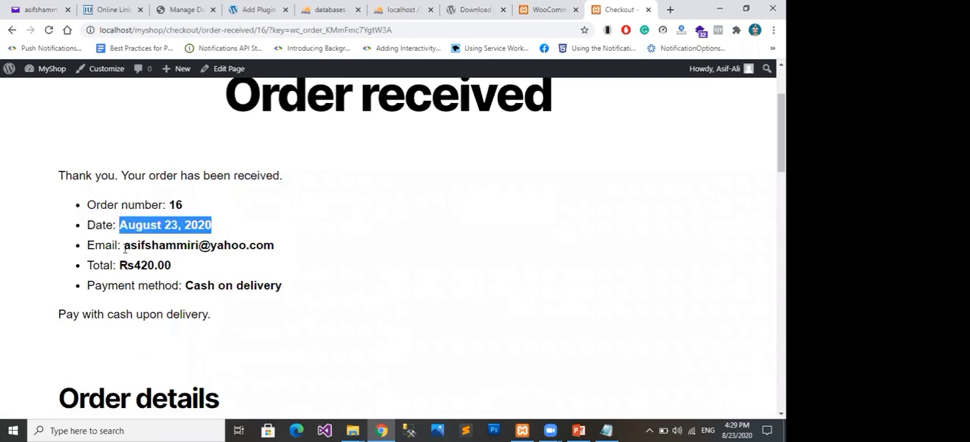
click(106, 245)
drag(105, 245, 235, 242)
drag(174, 267, 281, 249)
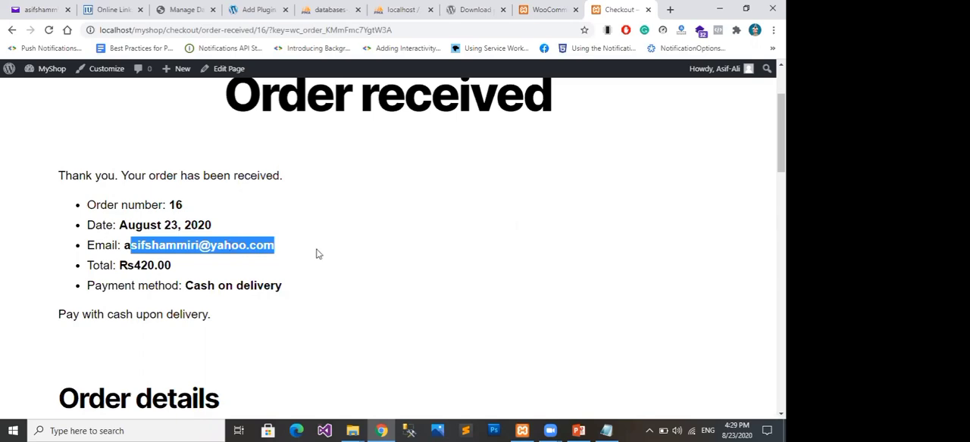
drag(183, 286, 319, 282)
scroll(127, 286, down, 2)
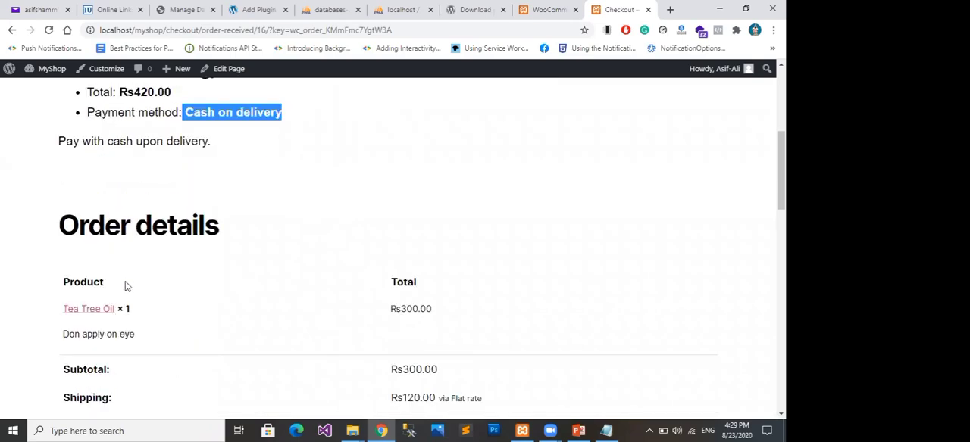
scroll(126, 285, down, 1)
scroll(379, 252, down, 2)
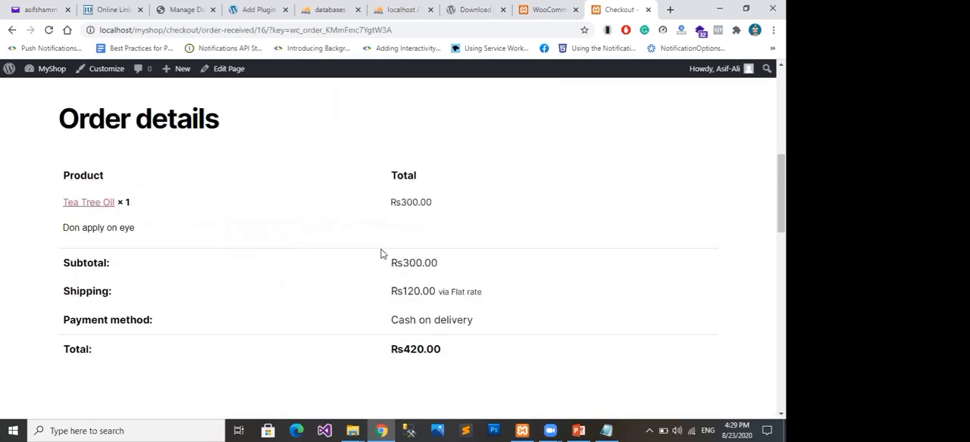
scroll(381, 205, down, 5)
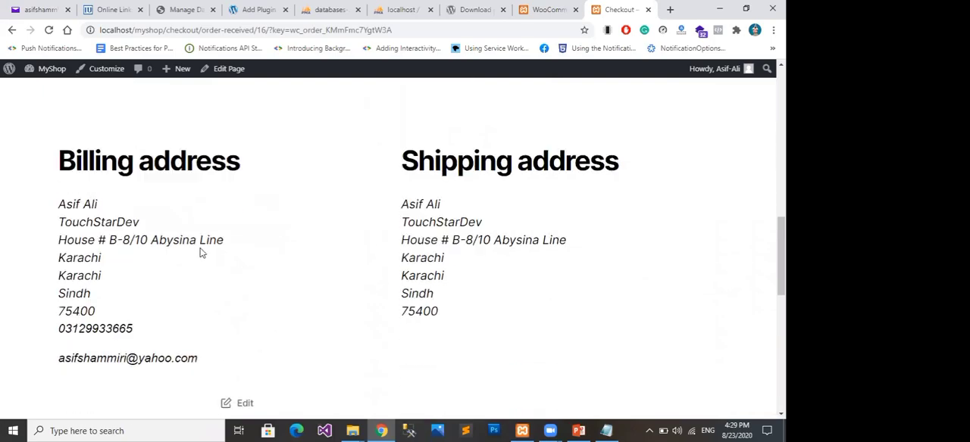
scroll(144, 239, up, 2)
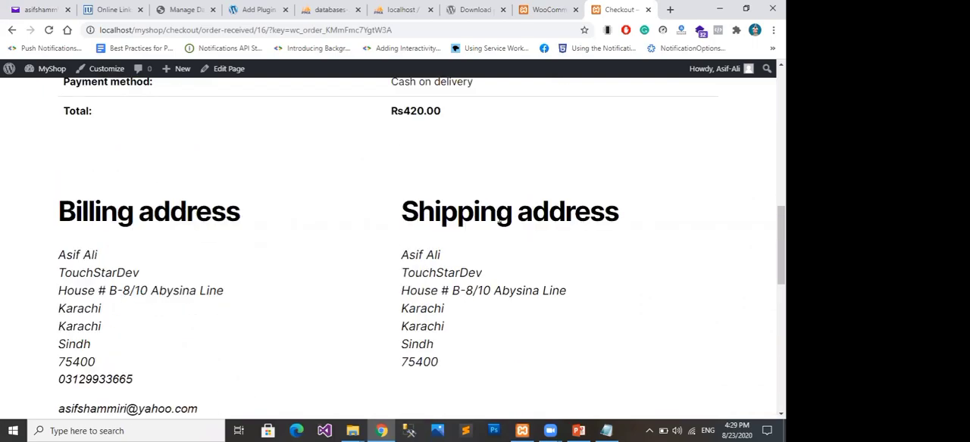
scroll(411, 238, down, 5)
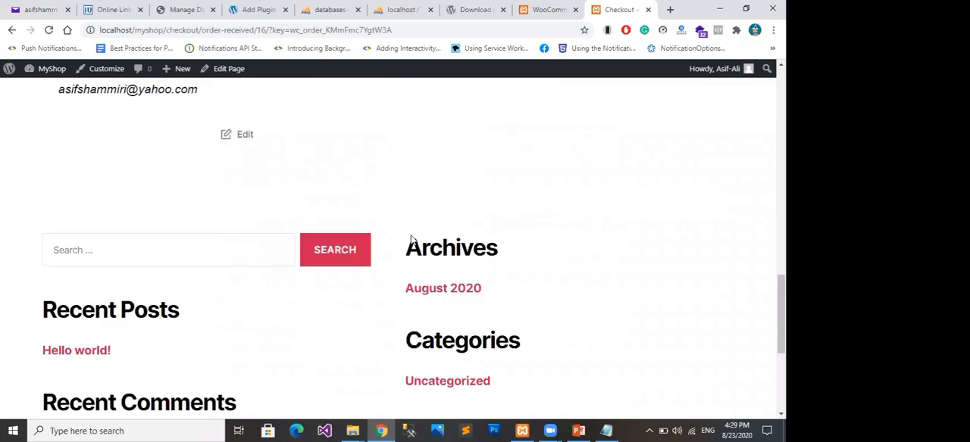
scroll(411, 240, down, 3)
scroll(435, 255, up, 6)
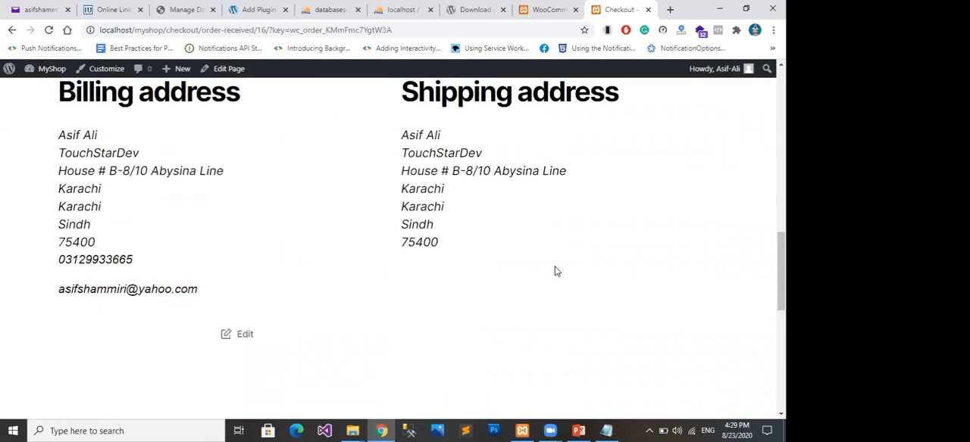
scroll(555, 271, up, 10)
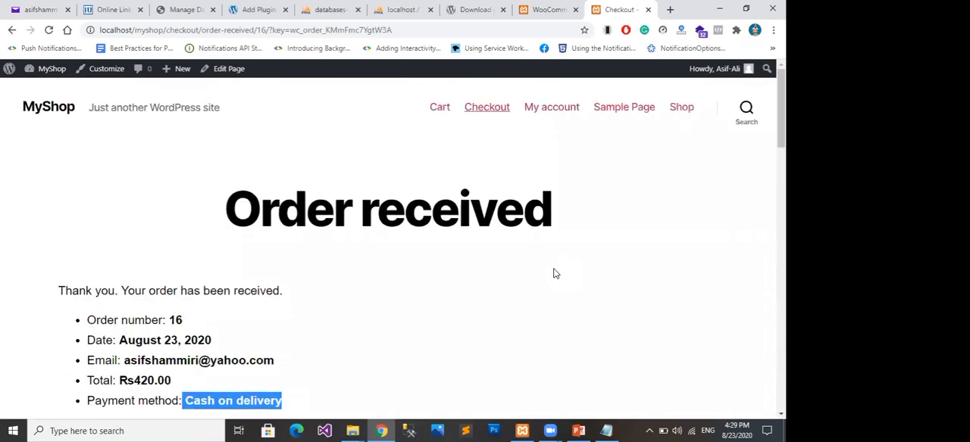
Open the WooCommerce orders list in the admin and preview order #16's details
click(672, 111)
click(548, 10)
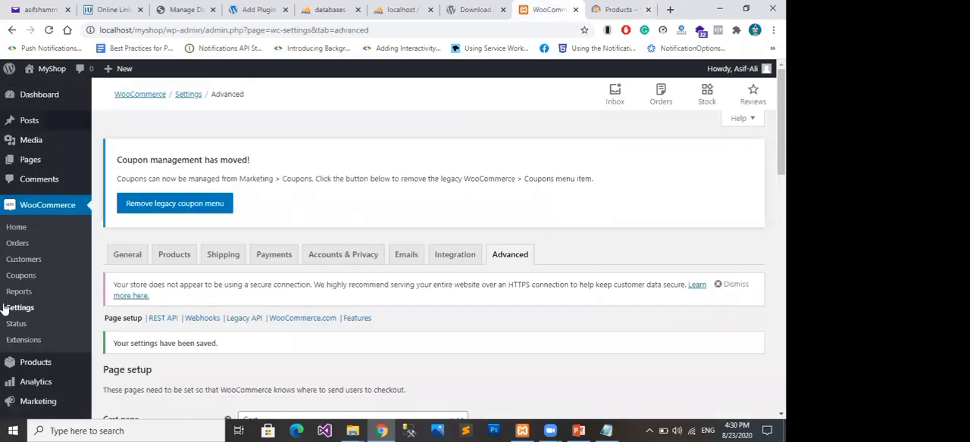
click(26, 245)
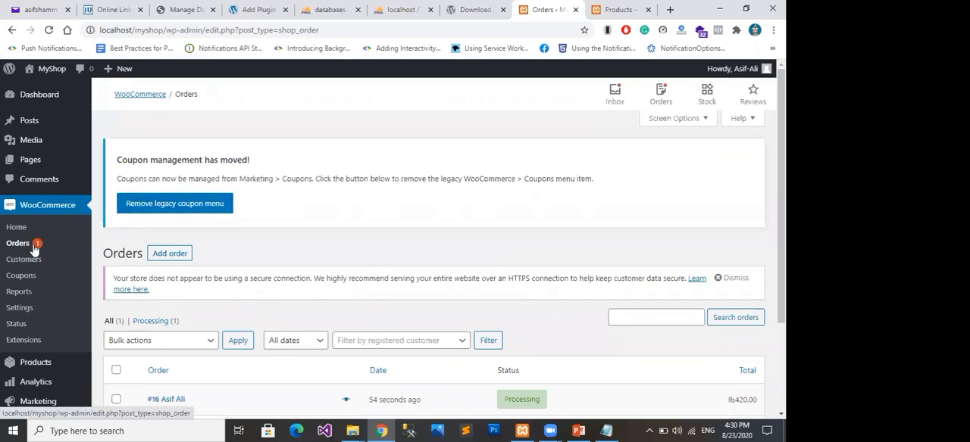
scroll(485, 250, down, 2)
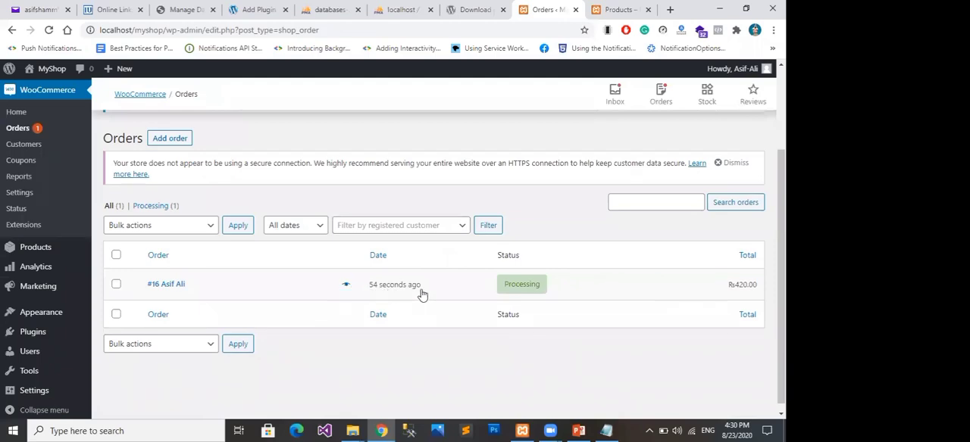
click(346, 287)
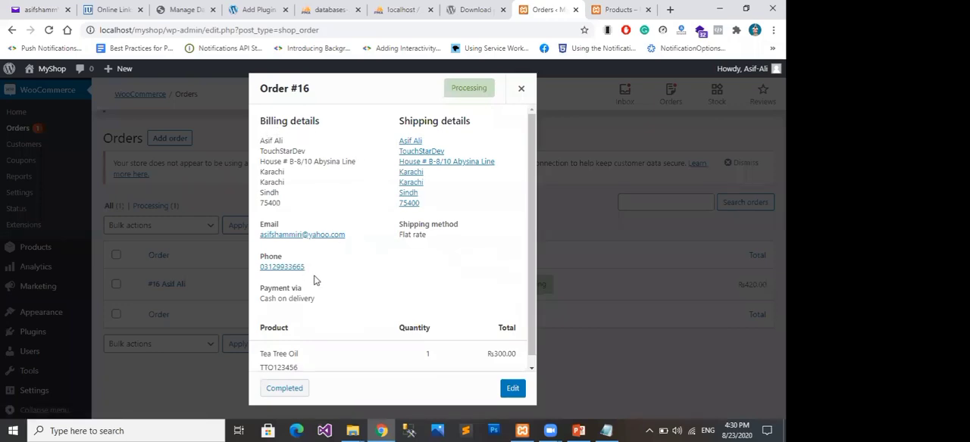
scroll(275, 284, down, 1)
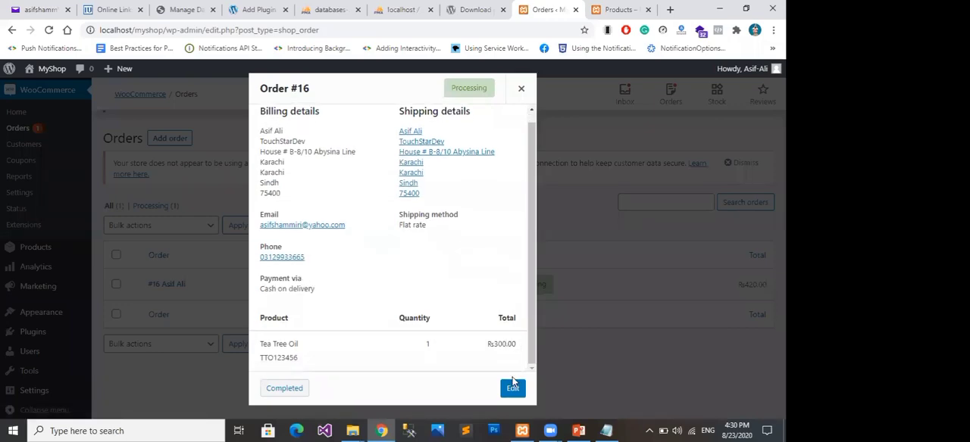
scroll(491, 326, up, 1)
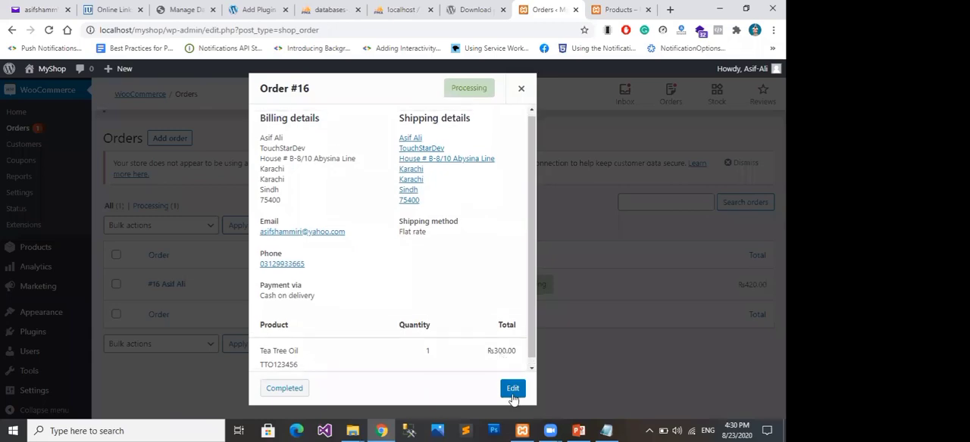
scroll(513, 394, down, 1)
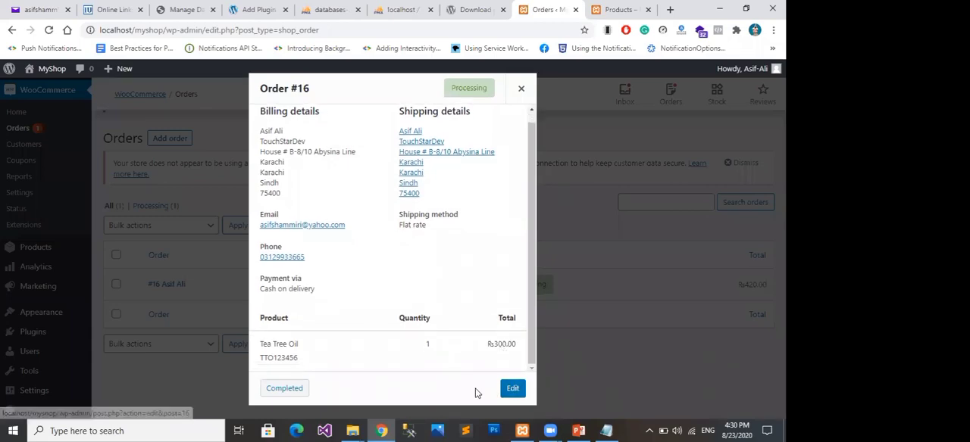
click(521, 89)
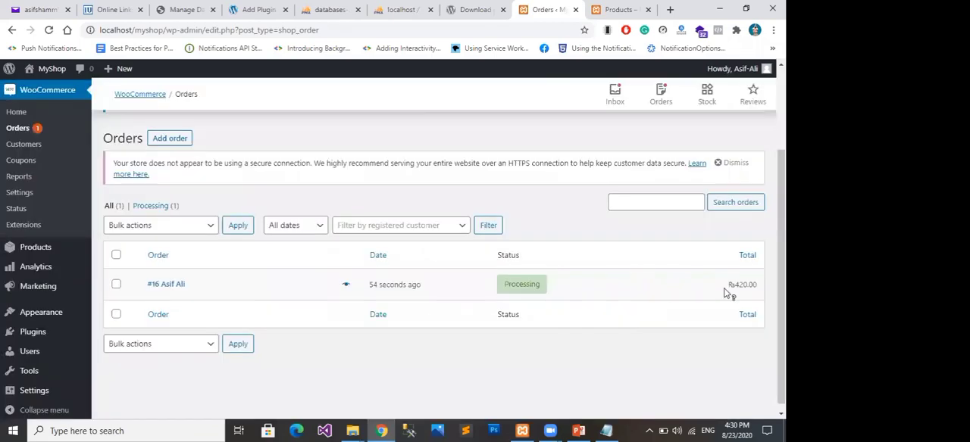
Mark order #16 as completed with the Change status to completed bulk action
mouse_move(750, 285)
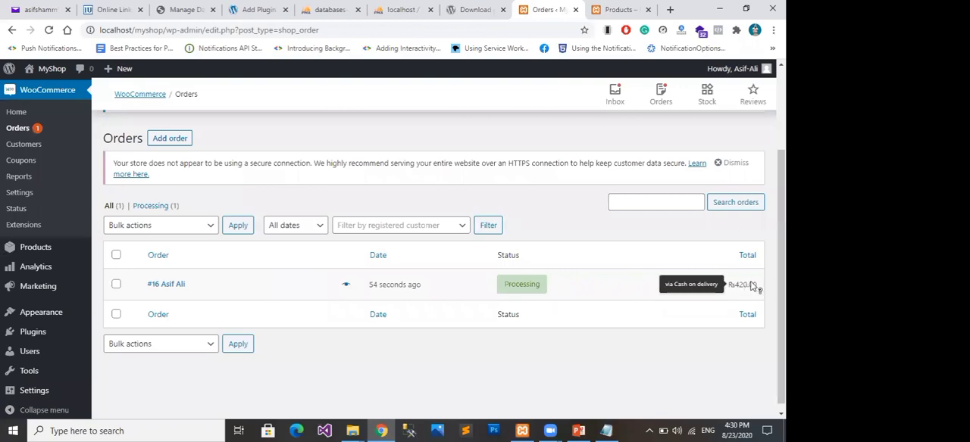
click(116, 285)
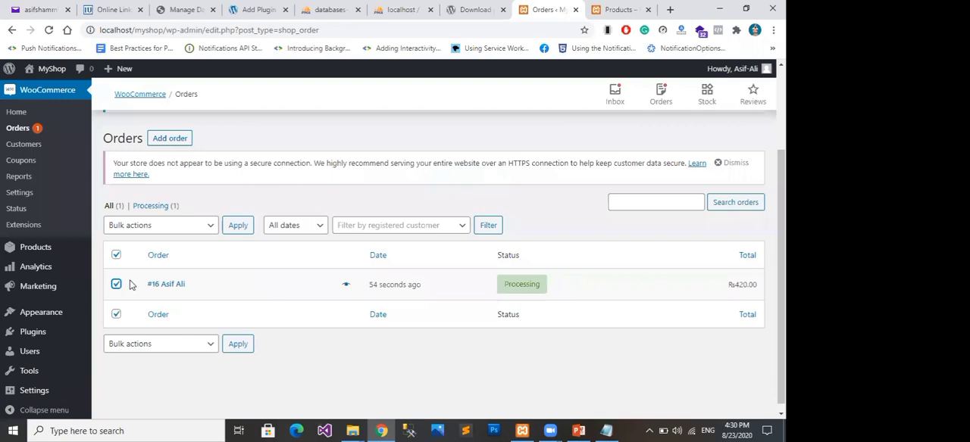
click(217, 226)
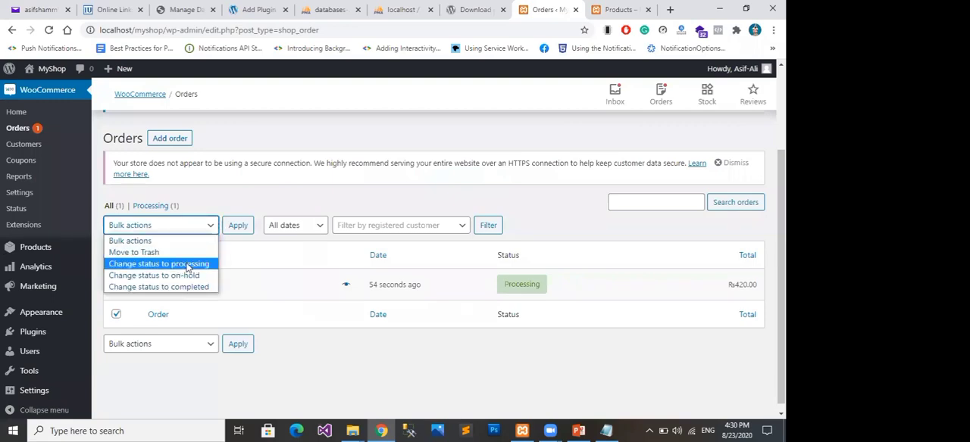
mouse_move(527, 291)
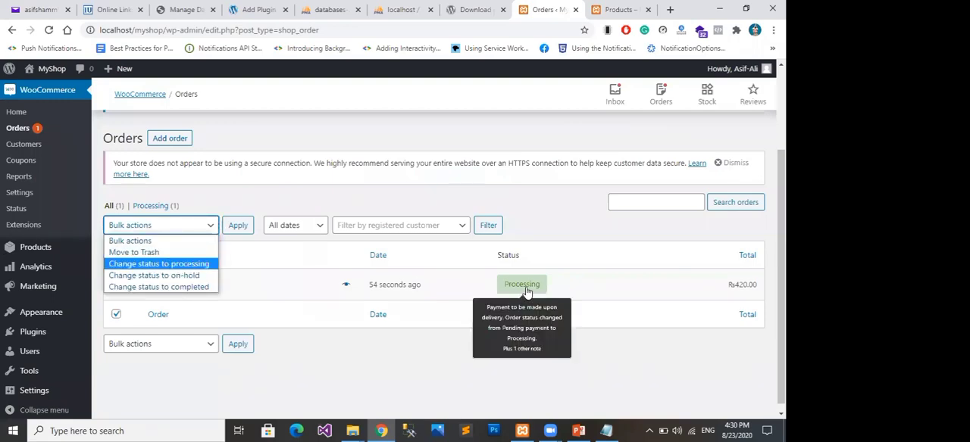
click(178, 288)
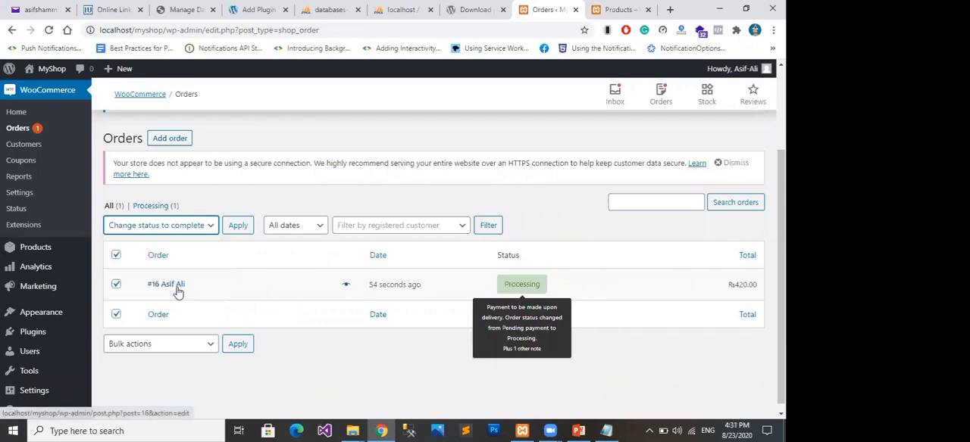
click(241, 229)
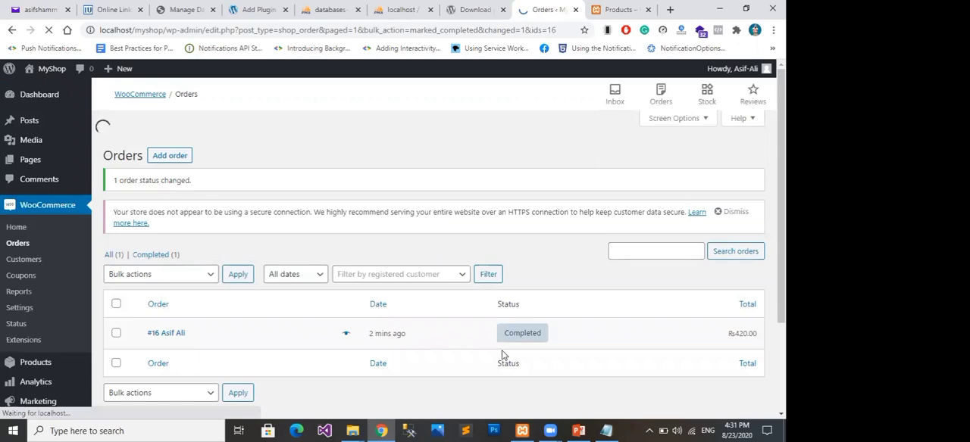
Examine the WooCommerce sales reports for the last 7 days and the stock report
scroll(458, 156, down, 2)
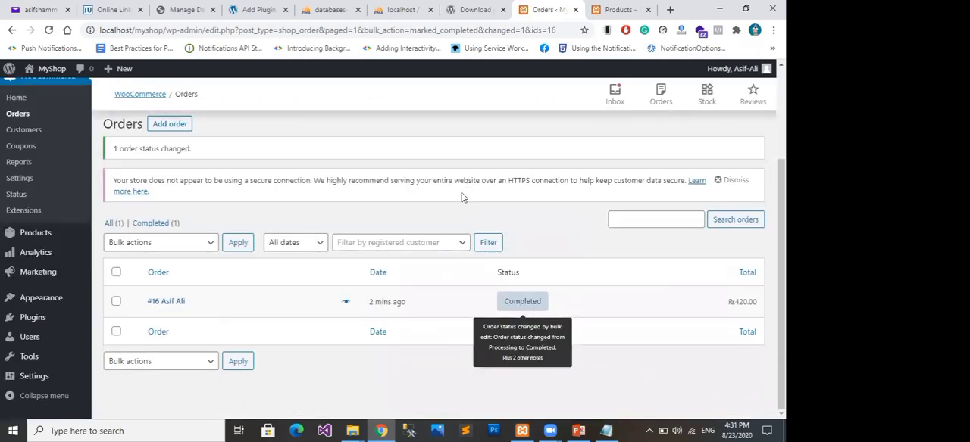
scroll(303, 201, up, 1)
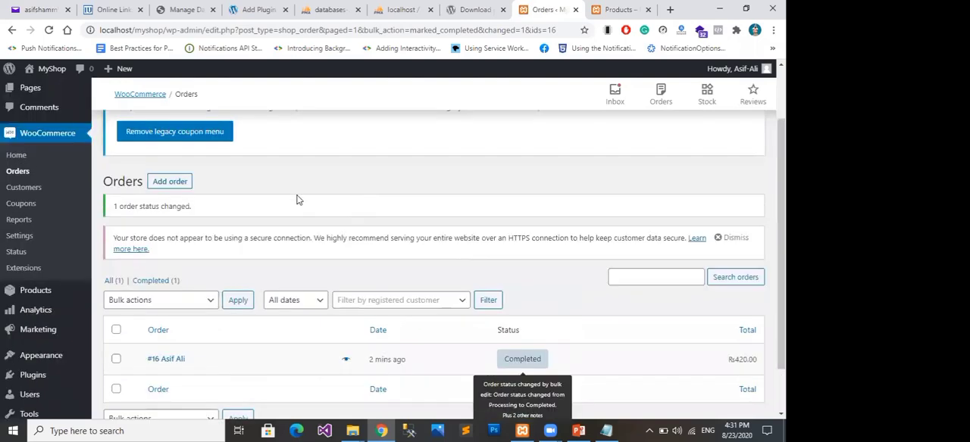
click(21, 221)
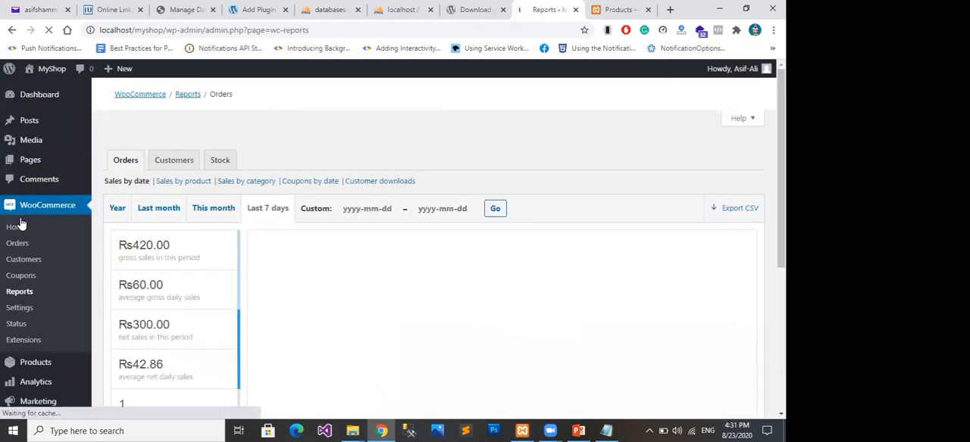
scroll(366, 233, down, 2)
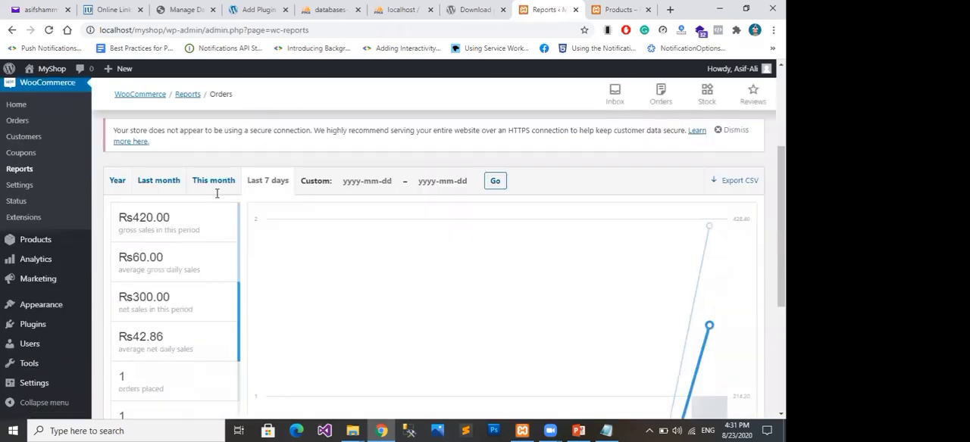
mouse_move(145, 220)
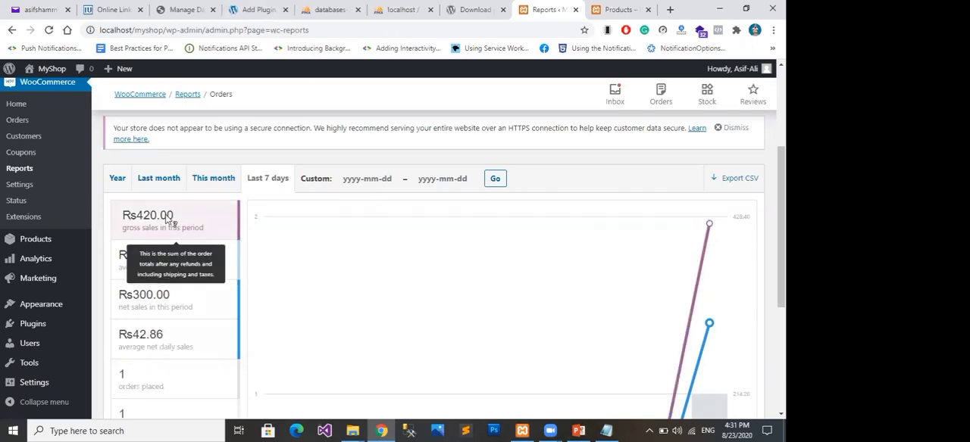
mouse_move(54, 362)
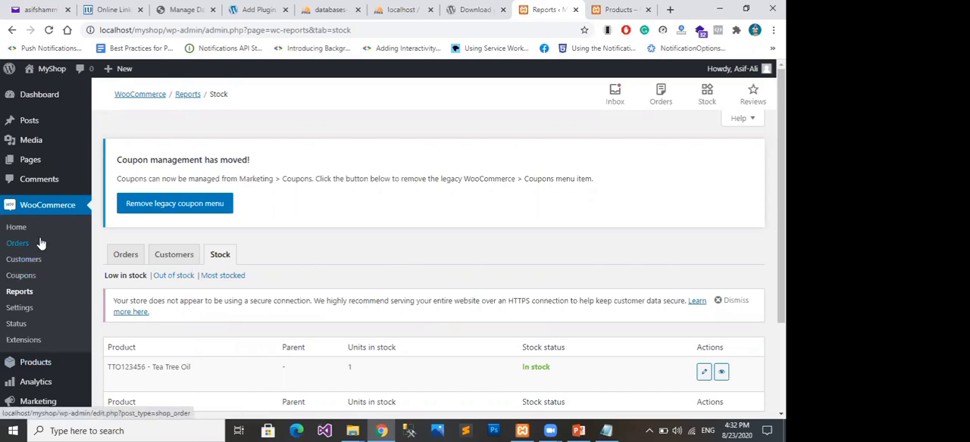
mouse_move(44, 307)
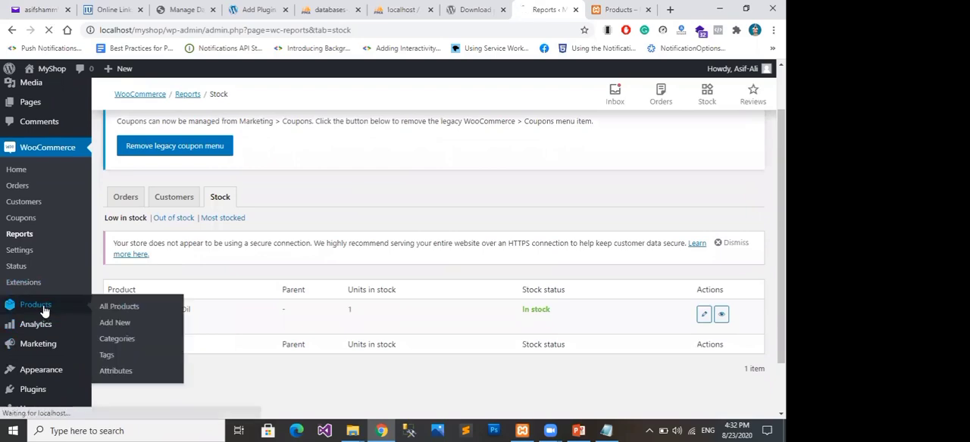
Open the All Products list and switch to the shop page to view the Tea Tree Oil listing
click(128, 308)
click(617, 9)
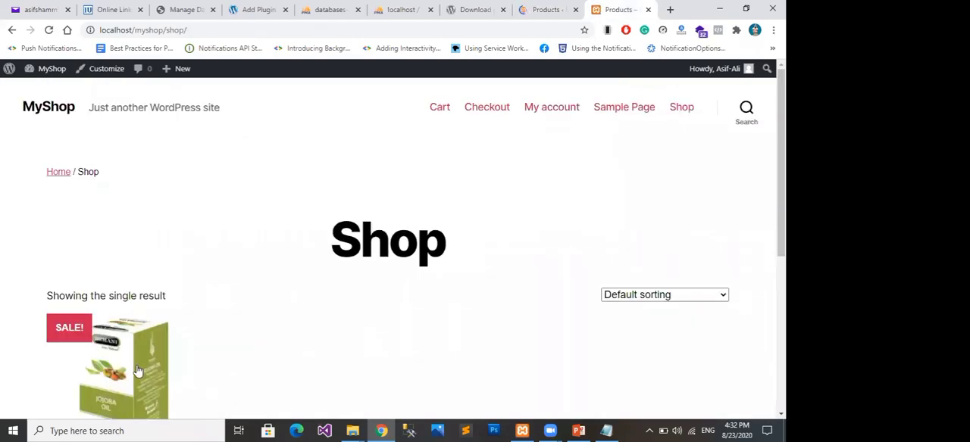
scroll(123, 351, down, 4)
click(551, 10)
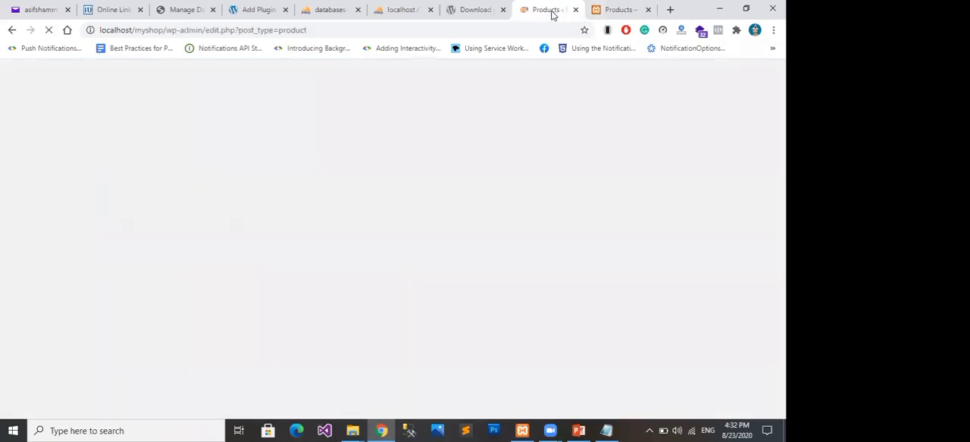
click(606, 11)
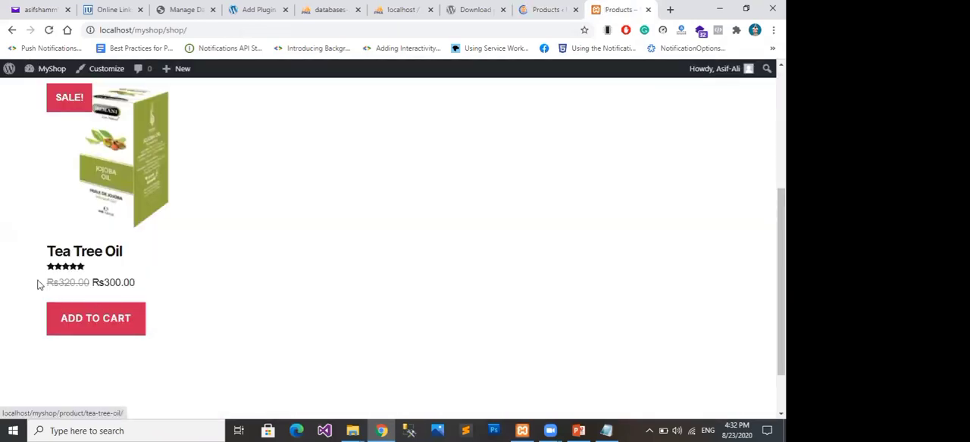
Open the Tea Tree Oil product for editing, clear its sale price, and update the product
click(549, 9)
scroll(200, 314, down, 2)
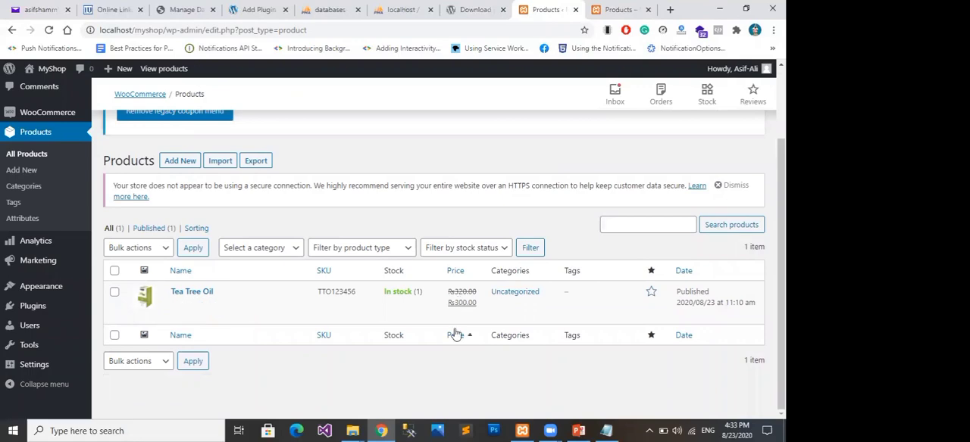
click(202, 304)
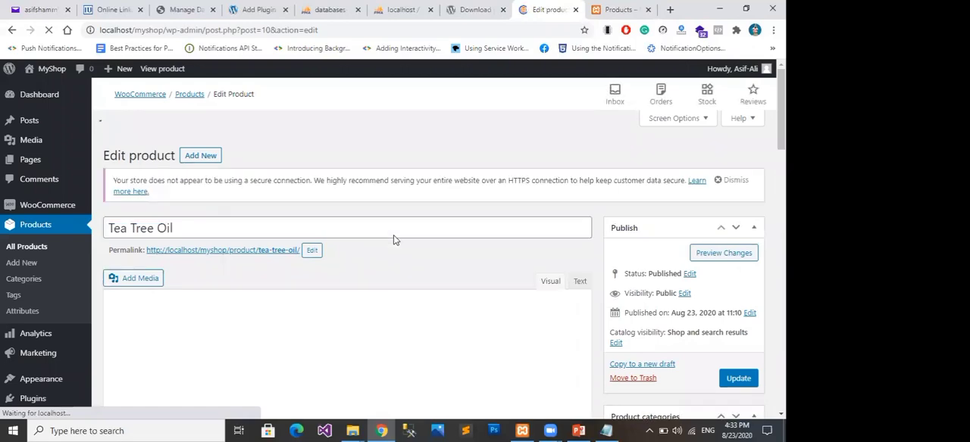
scroll(394, 239, down, 5)
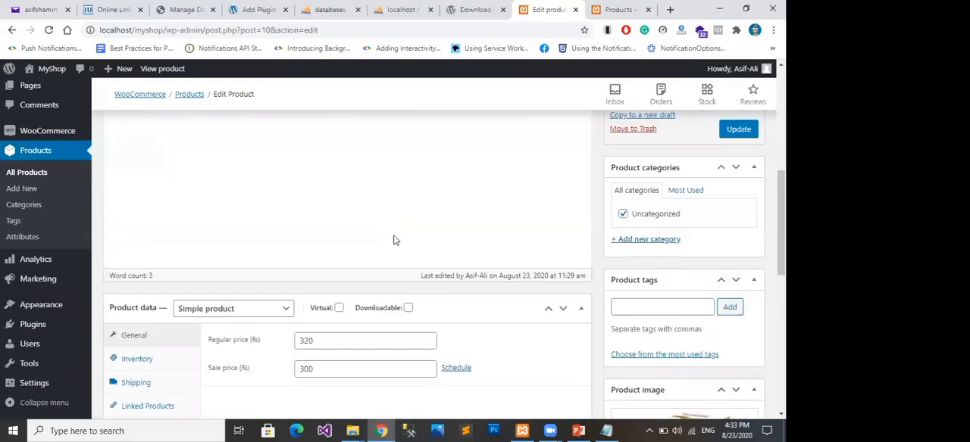
drag(321, 203, 290, 207)
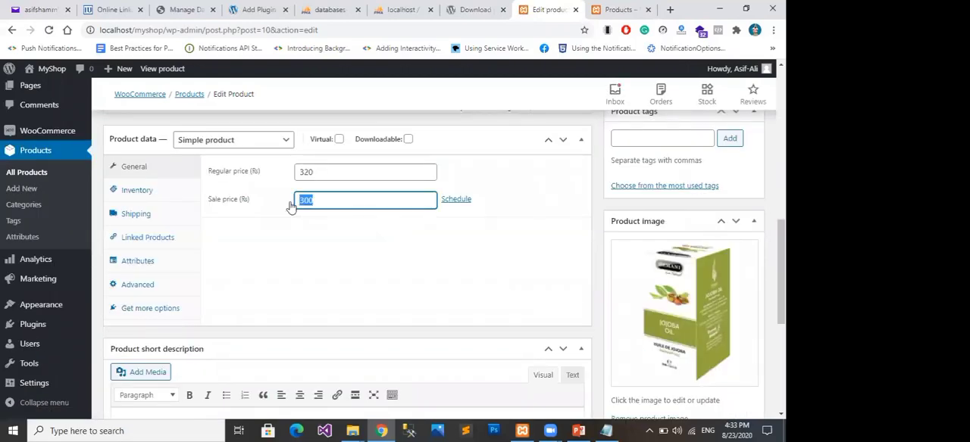
key(BackSpace)
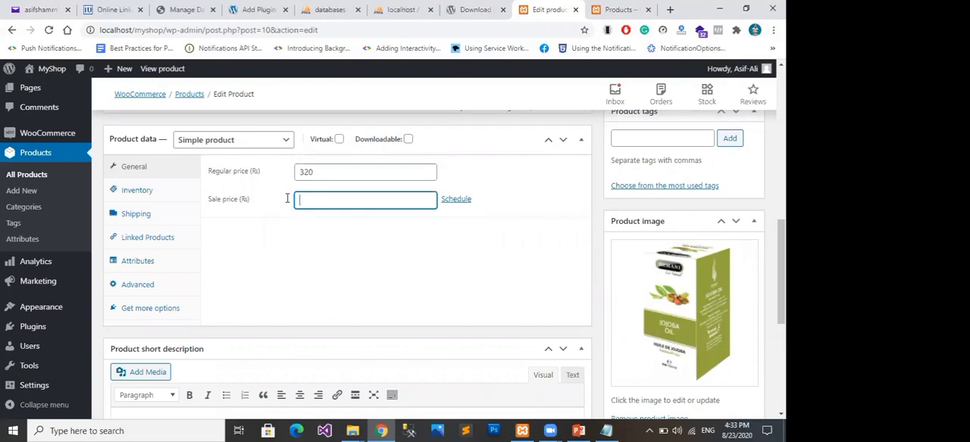
scroll(668, 261, up, 5)
click(739, 250)
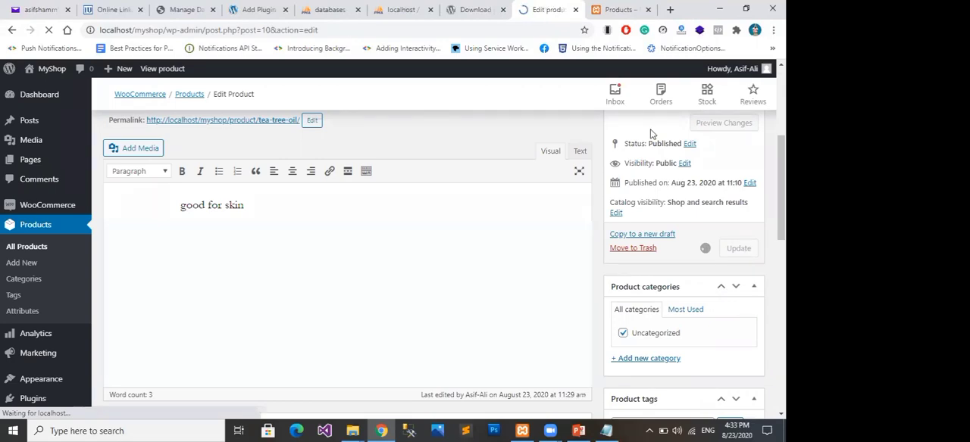
Reload the shop page to check the Tea Tree Oil listing's price, then return to the product editor
click(608, 10)
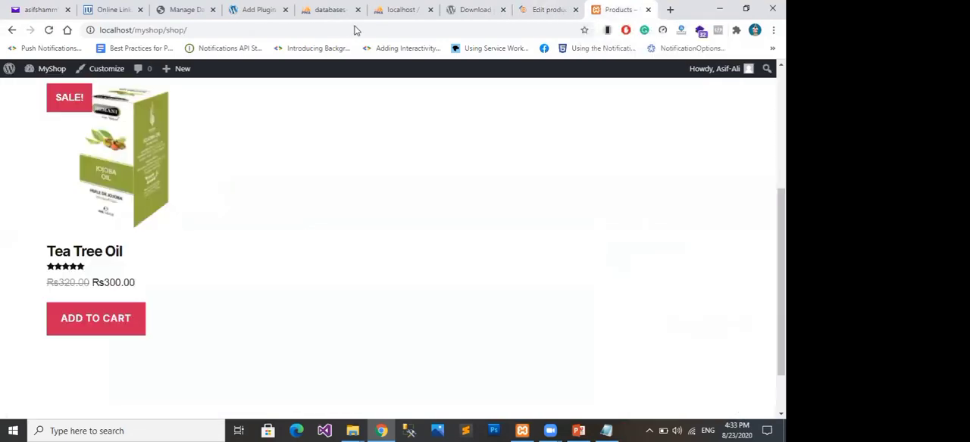
click(48, 30)
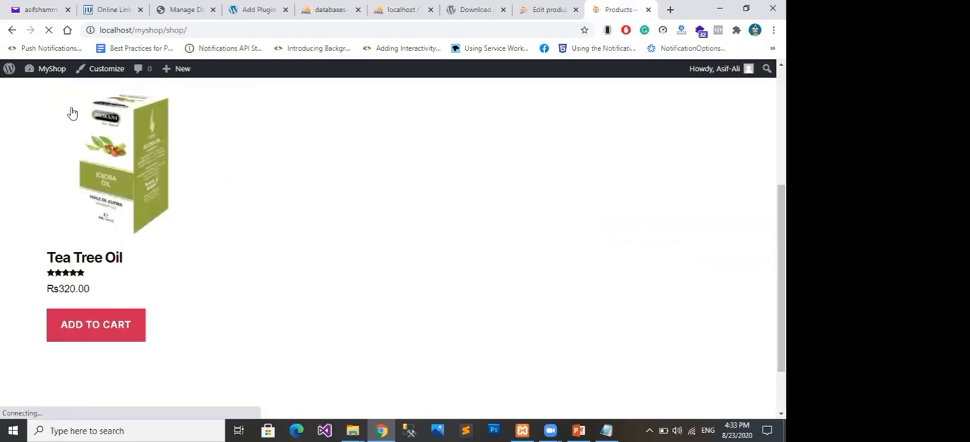
scroll(156, 276, up, 3)
scroll(156, 277, down, 2)
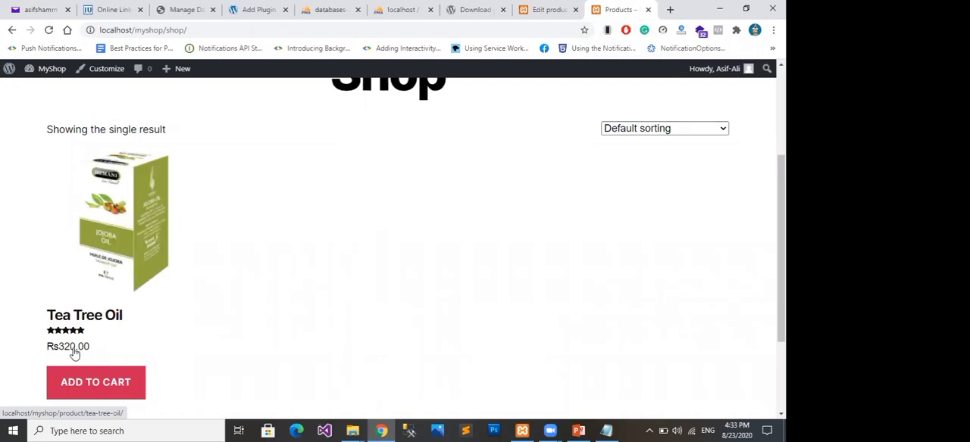
click(549, 9)
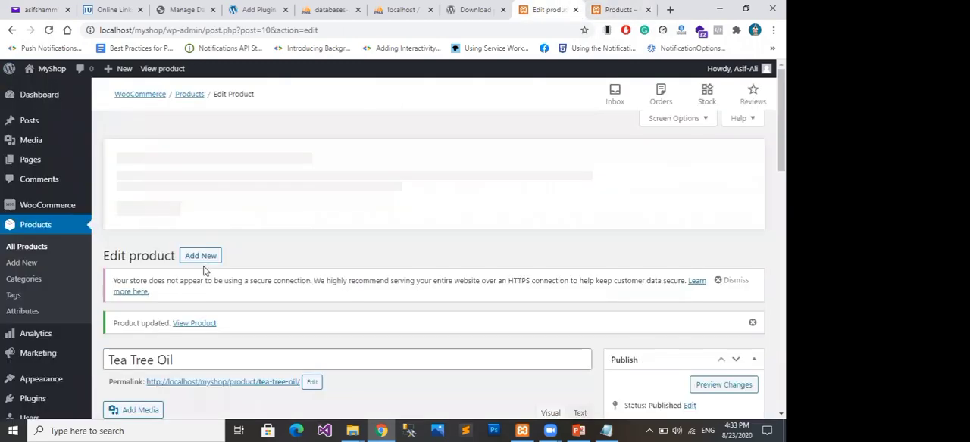